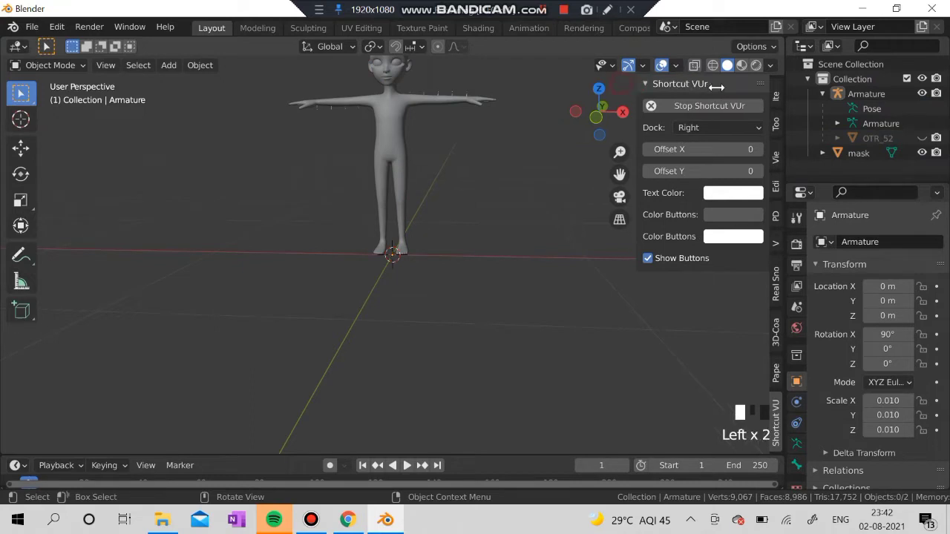
Step: Put the mask body mesh into Edit Mode and switch to face selection
{"action": "left_click", "coordinate": [883, 153]}
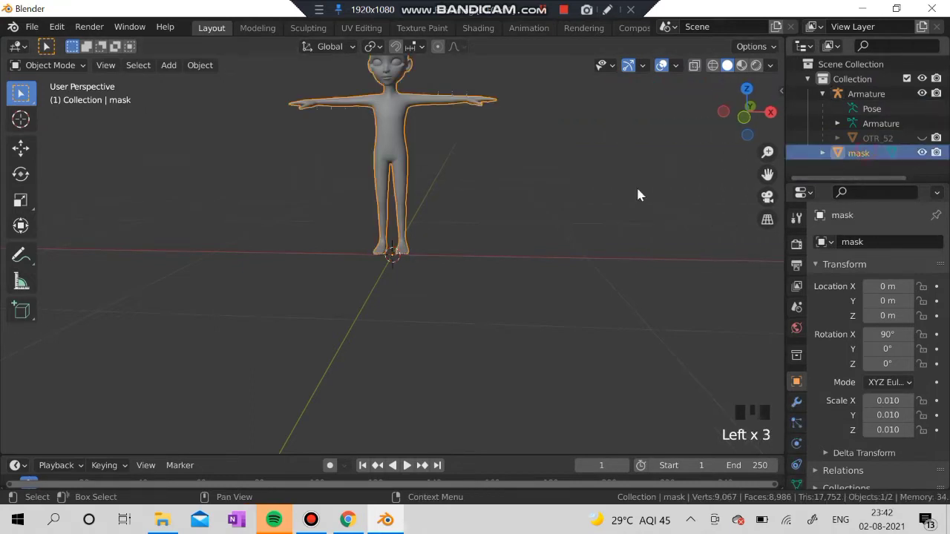
{"action": "left_click", "coordinate": [33, 66]}
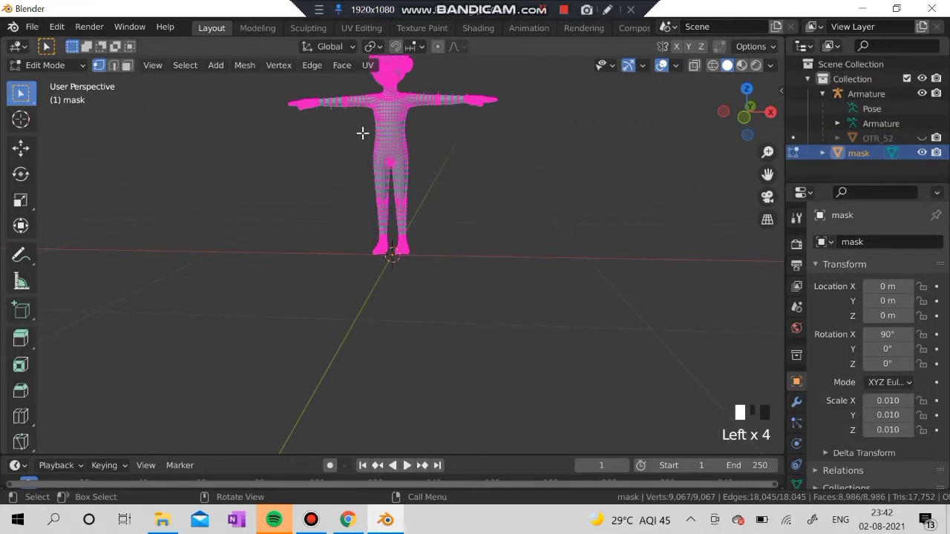
{"action": "scroll", "coordinate": [289, 90], "scroll_direction": "up", "scroll_amount": 4}
{"action": "left_click", "coordinate": [126, 65]}
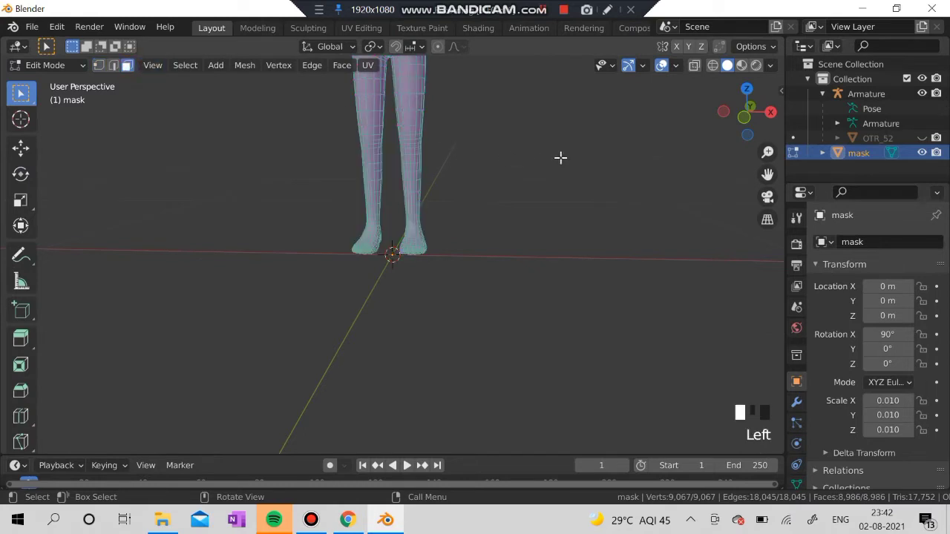
Step: Select the horizontal loop of faces around the upper chest just below the armpits
{"action": "middle_click_drag", "start_coordinate": [569, 153], "coordinate": [594, 367], "text": "shift"}
{"action": "scroll", "coordinate": [415, 215], "scroll_direction": "up", "scroll_amount": 4}
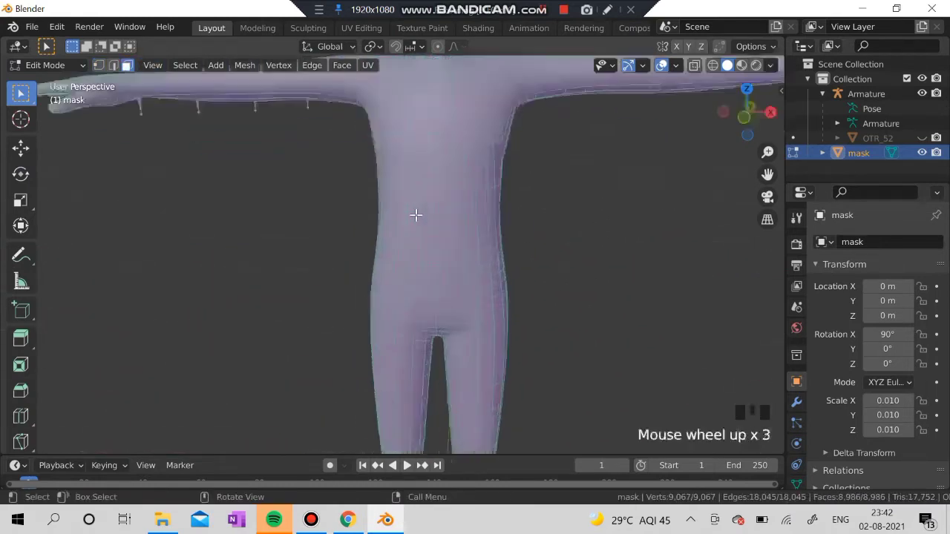
{"action": "middle_click_drag", "start_coordinate": [426, 148], "coordinate": [447, 214], "text": "shift"}
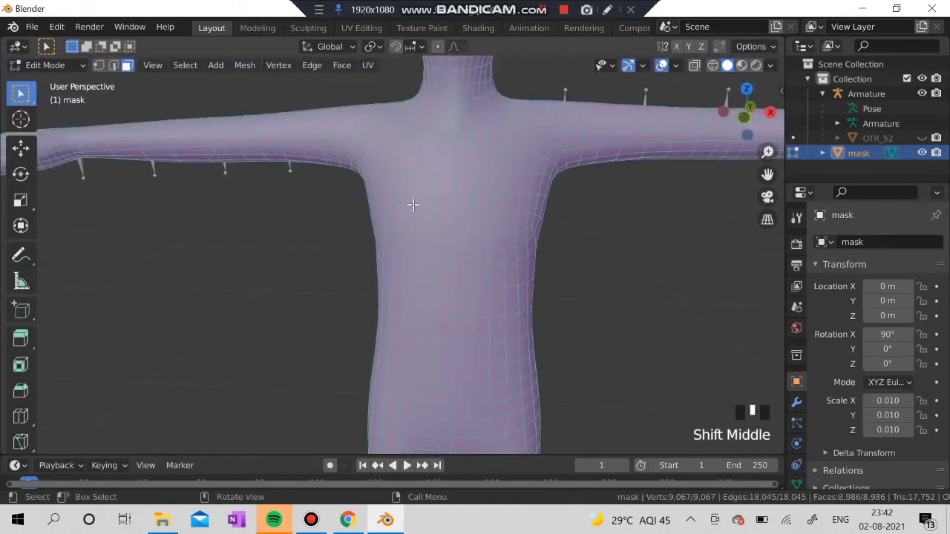
{"action": "left_click", "coordinate": [412, 205]}
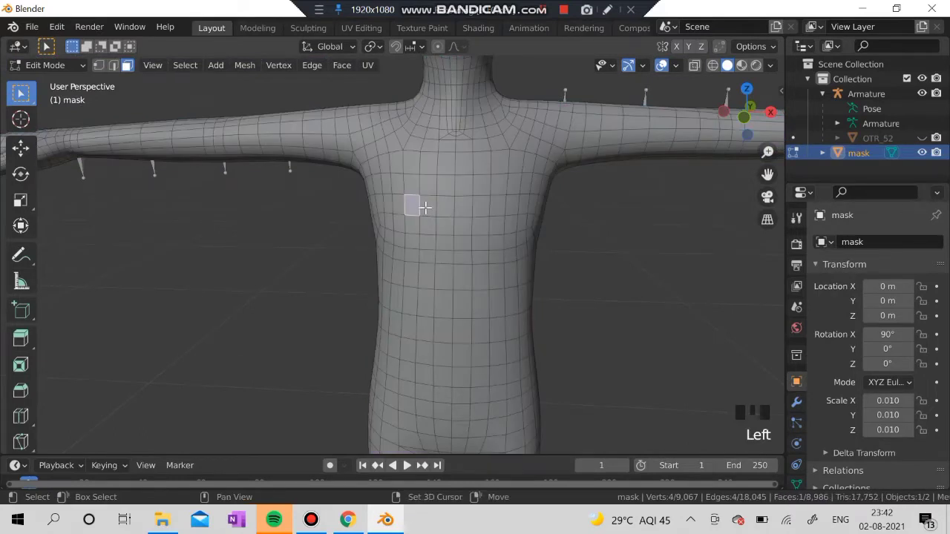
{"action": "left_click", "coordinate": [431, 206], "text": "alt+shift"}
{"action": "left_click", "coordinate": [429, 216], "text": "alt+shift"}
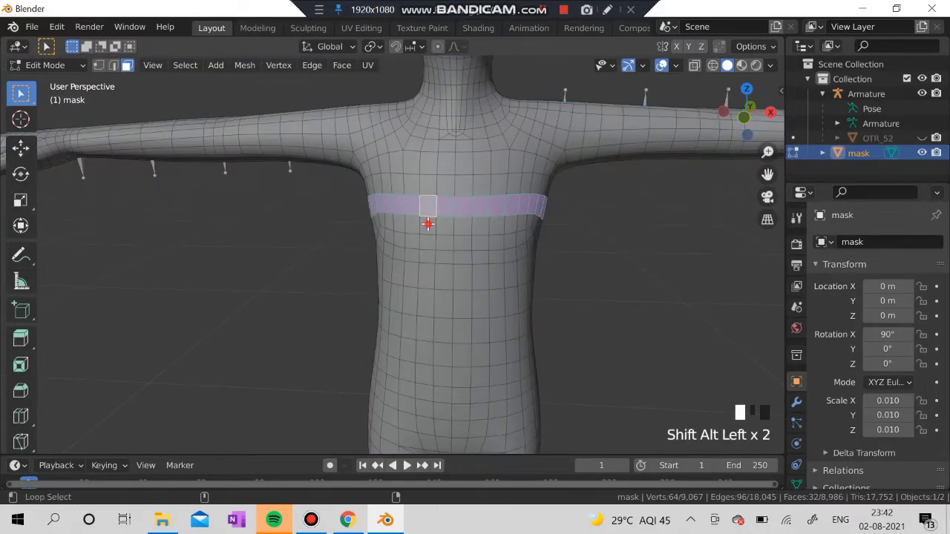
{"action": "key", "text": "ctrl+z"}
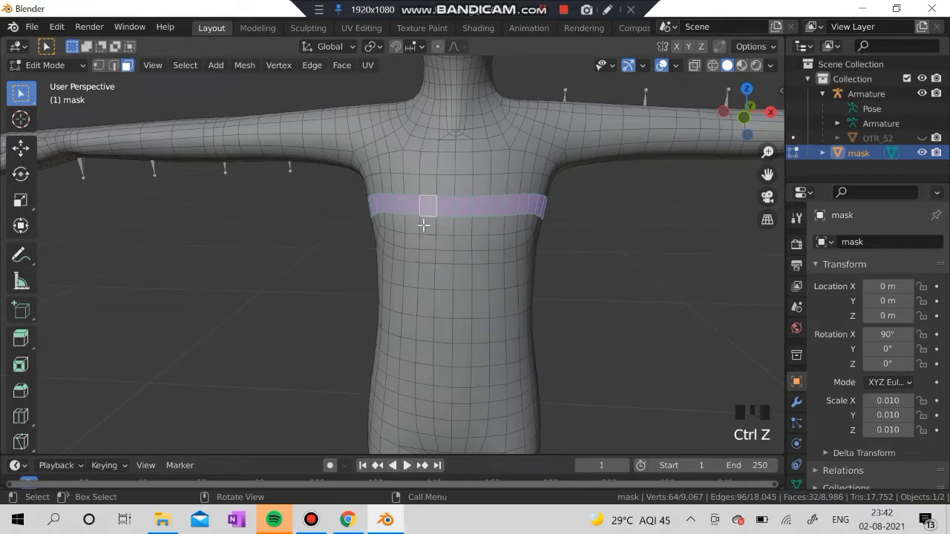
Step: Add the face loop directly below to the chest selection, undoing any unwanted additions
{"action": "left_click", "coordinate": [410, 224], "text": "alt+shift"}
{"action": "left_click", "coordinate": [402, 243], "text": "alt+shift"}
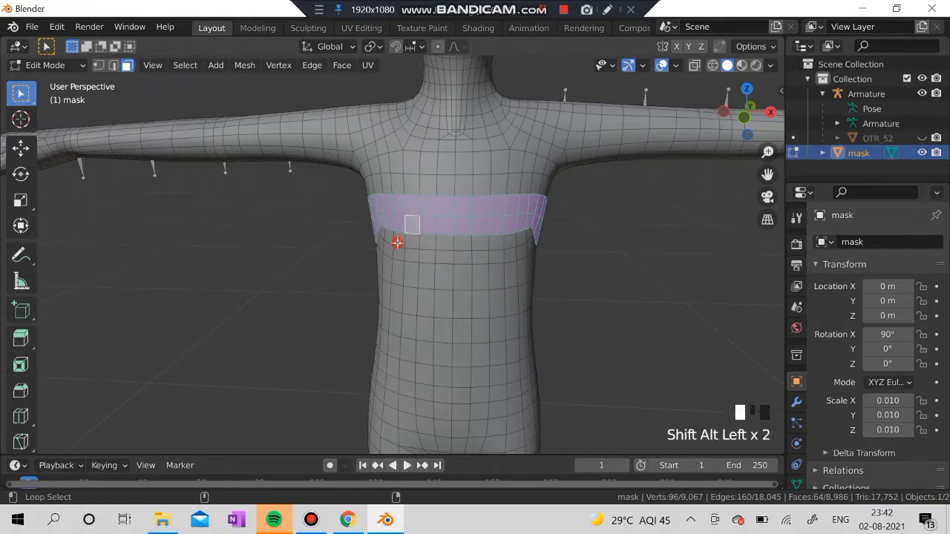
{"action": "key", "text": "ctrl+z"}
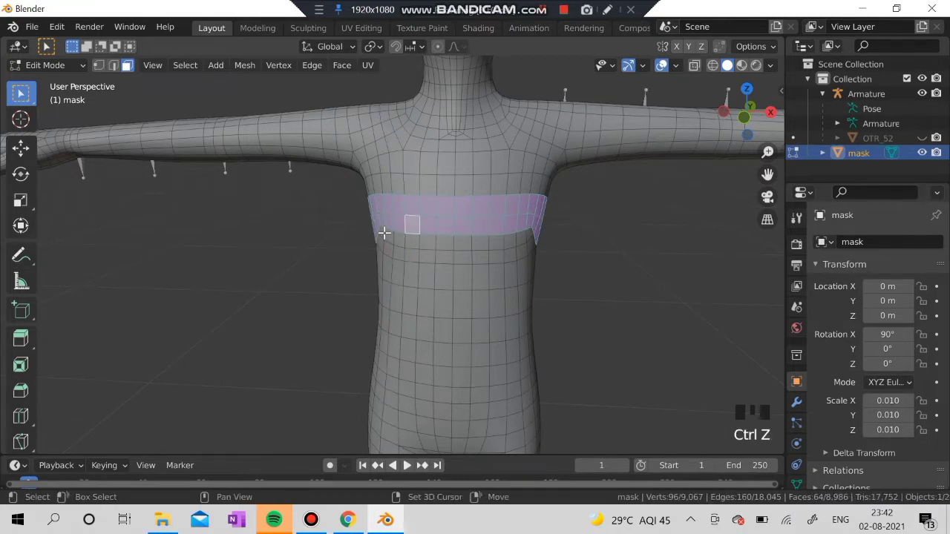
{"action": "left_click", "coordinate": [421, 244], "text": "shift"}
{"action": "key", "text": "ctrl+z"}
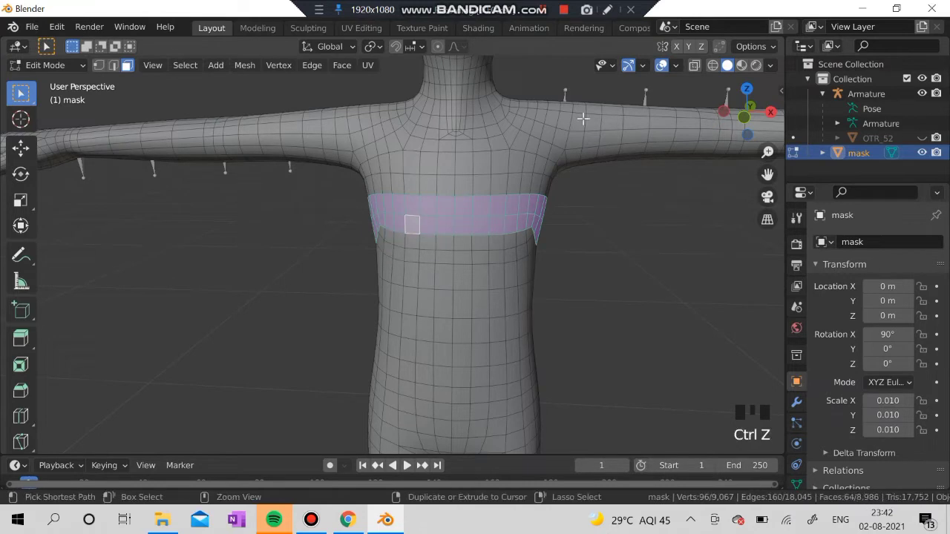
Step: Show the mesh in see-through wireframe and add a lower face loop around the ribs to the selection
{"action": "left_click", "coordinate": [694, 65]}
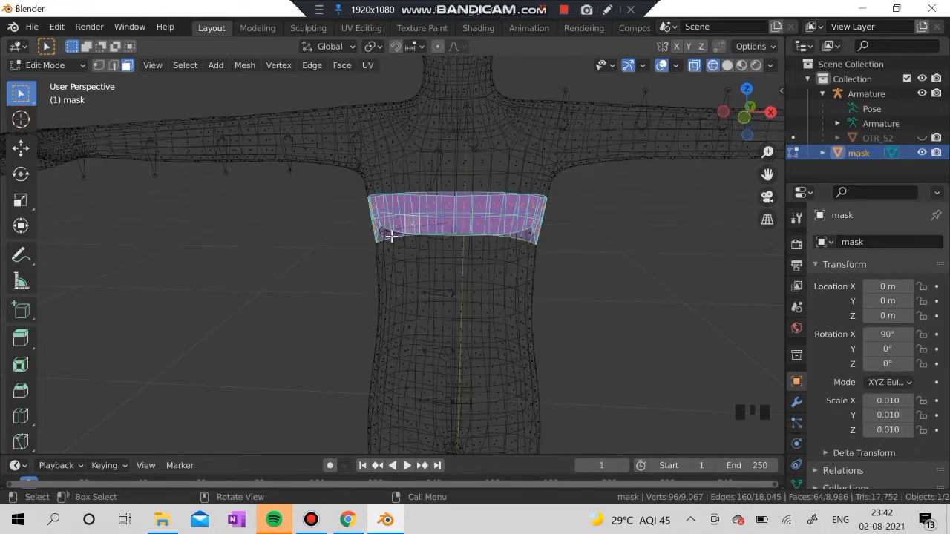
{"action": "key", "text": "shift"}
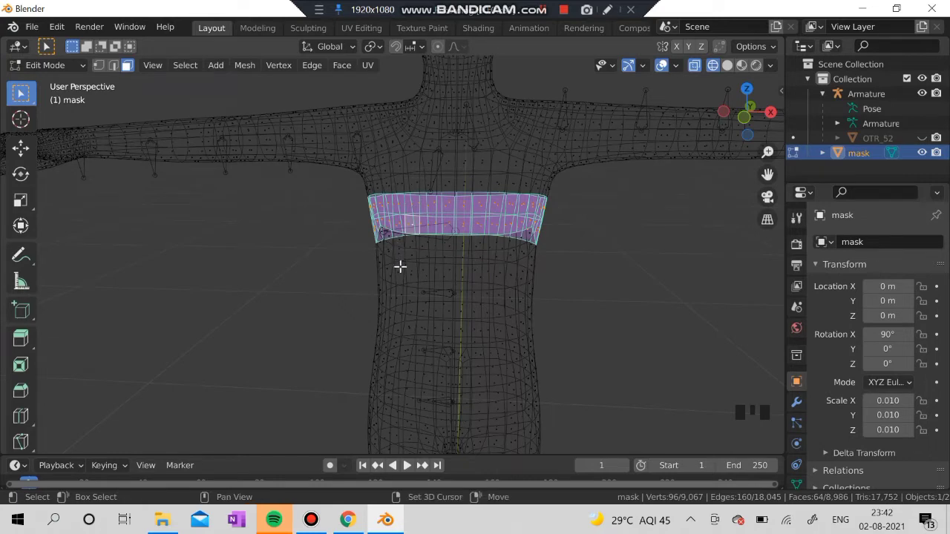
{"action": "left_click", "coordinate": [401, 267], "text": "alt+shift"}
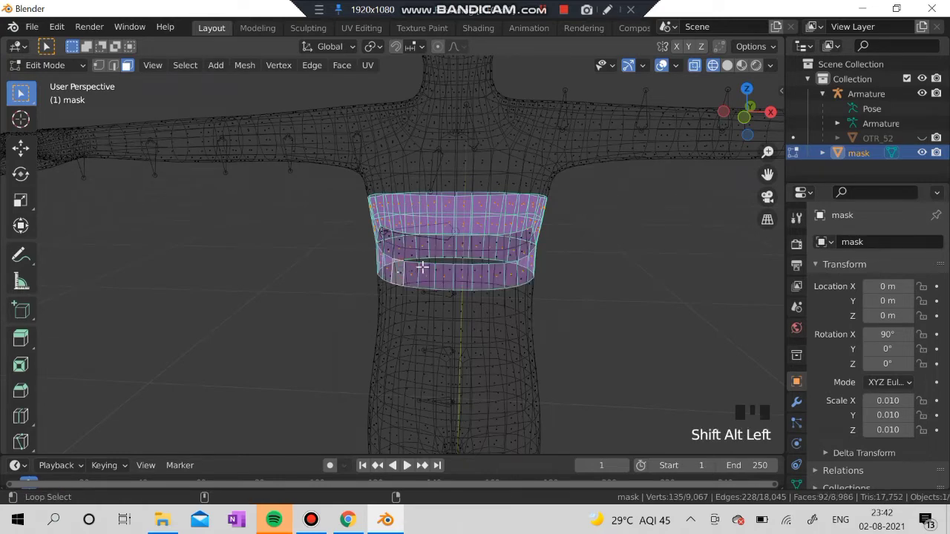
Step: Add the missing faces between the loops to close the chest band selection, and return to solid shading
{"action": "mouse_move", "coordinate": [423, 255]}
{"action": "middle_mouse_down"}
{"action": "mouse_move", "coordinate": [524, 234]}
{"action": "mouse_move", "coordinate": [393, 230]}
{"action": "mouse_move", "coordinate": [432, 245]}
{"action": "middle_mouse_up"}
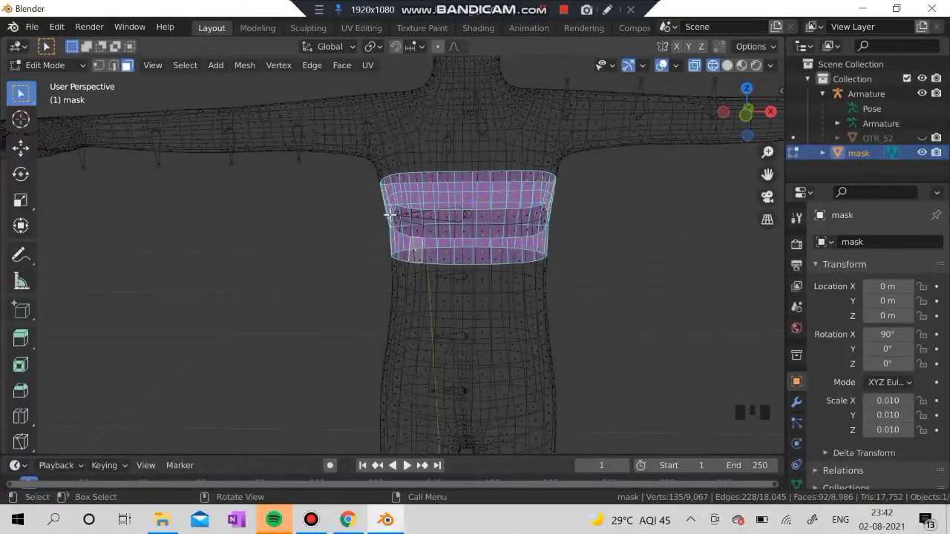
{"action": "left_click", "coordinate": [398, 207], "text": "shift"}
{"action": "left_click", "coordinate": [442, 235], "text": "shift"}
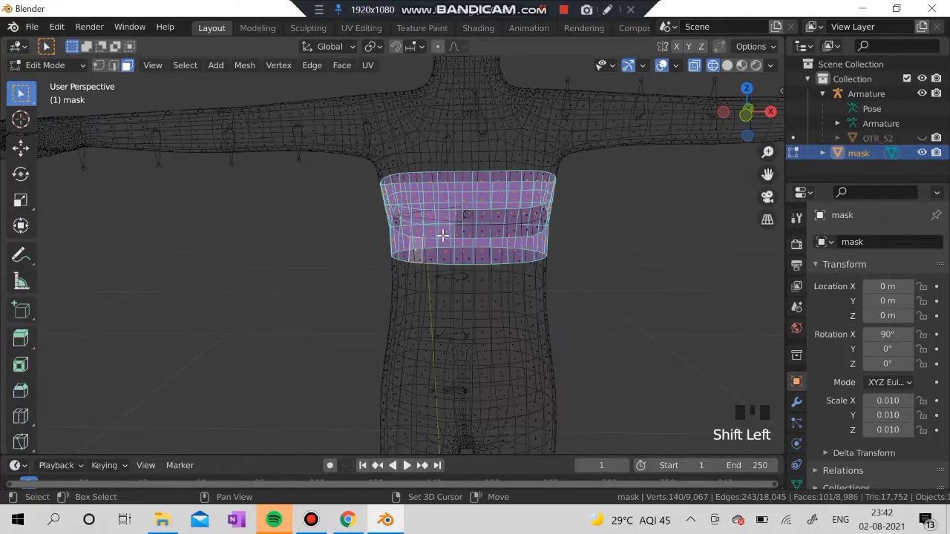
{"action": "left_click", "coordinate": [389, 214], "text": "shift"}
{"action": "left_click_drag", "start_coordinate": [420, 211], "coordinate": [528, 243], "text": "shift"}
{"action": "left_click_drag", "start_coordinate": [519, 205], "coordinate": [594, 244], "text": "shift"}
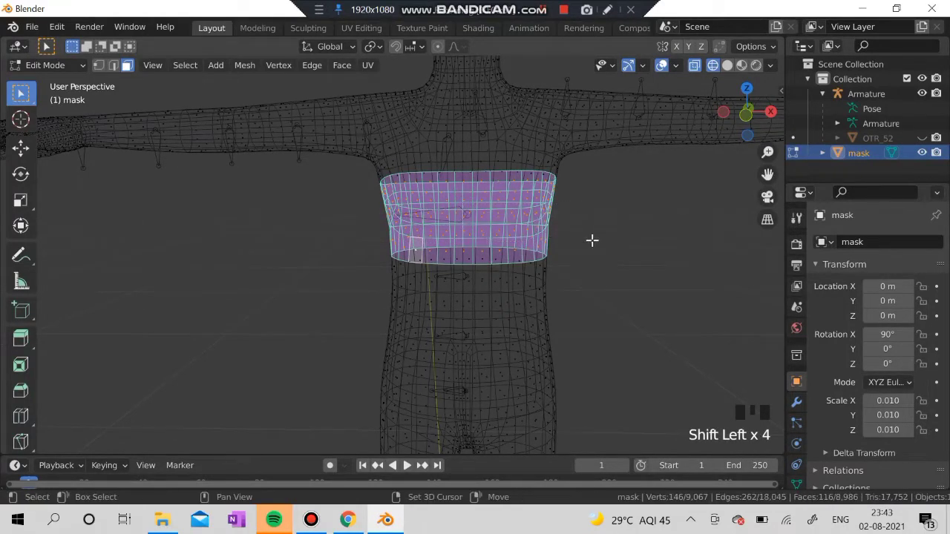
{"action": "left_click", "coordinate": [727, 65]}
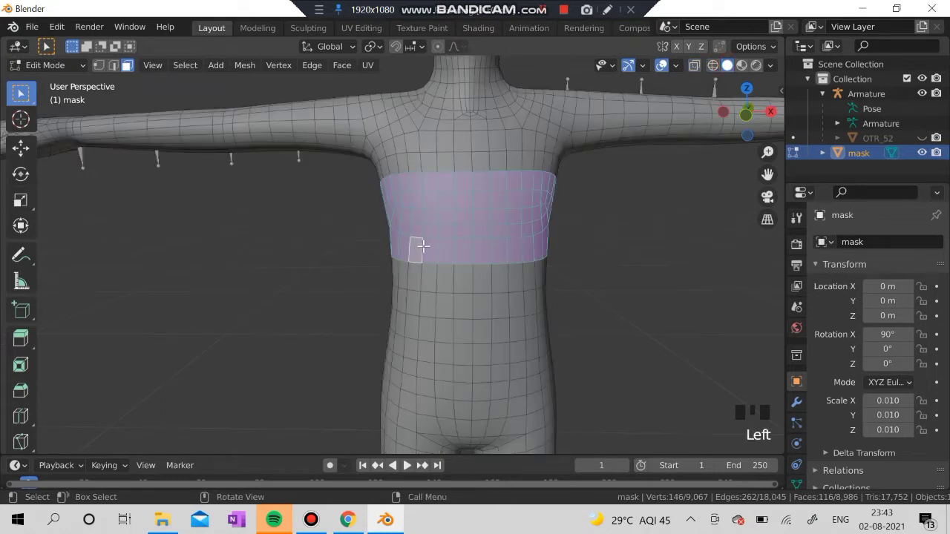
Step: Duplicate the selected chest faces in place and separate the copy into its own object
{"action": "key", "text": "shift+d"}
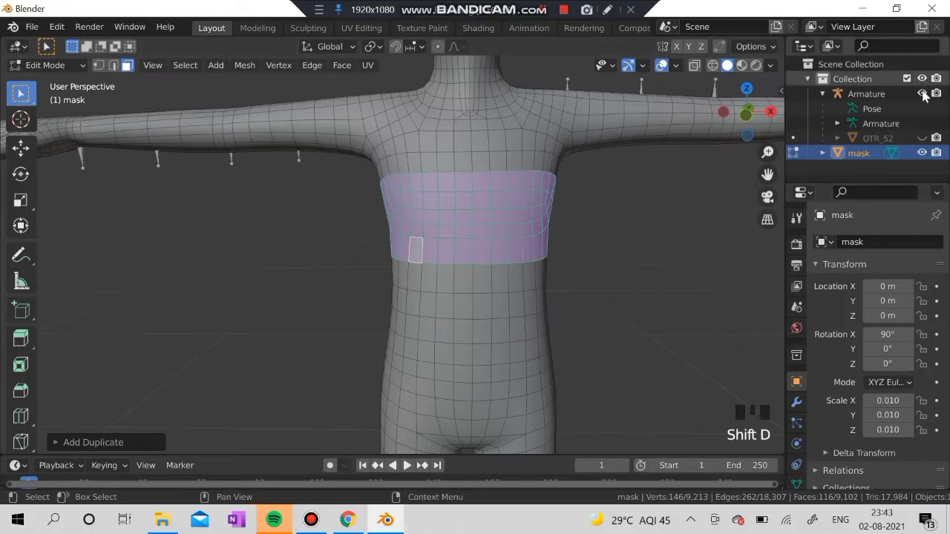
{"action": "right_click", "coordinate": [533, 219]}
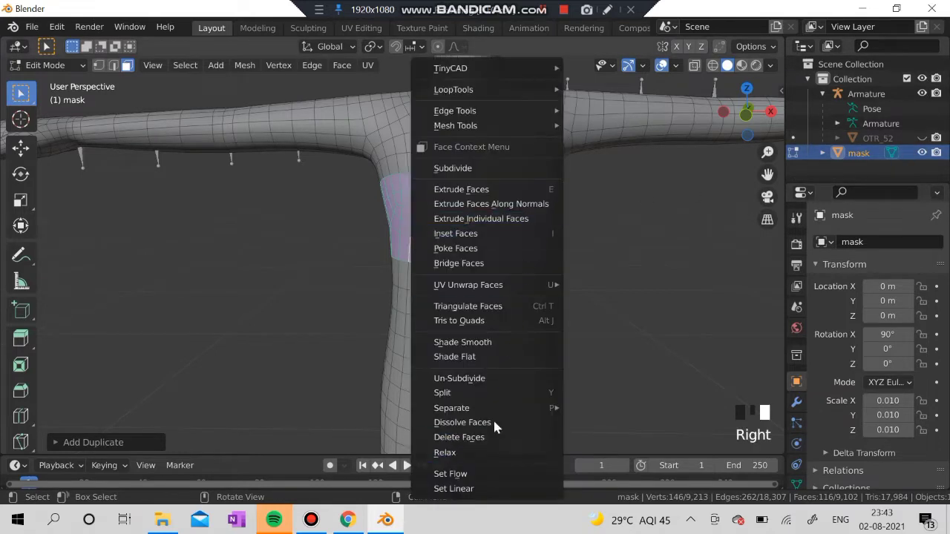
{"action": "mouse_move", "coordinate": [486, 407]}
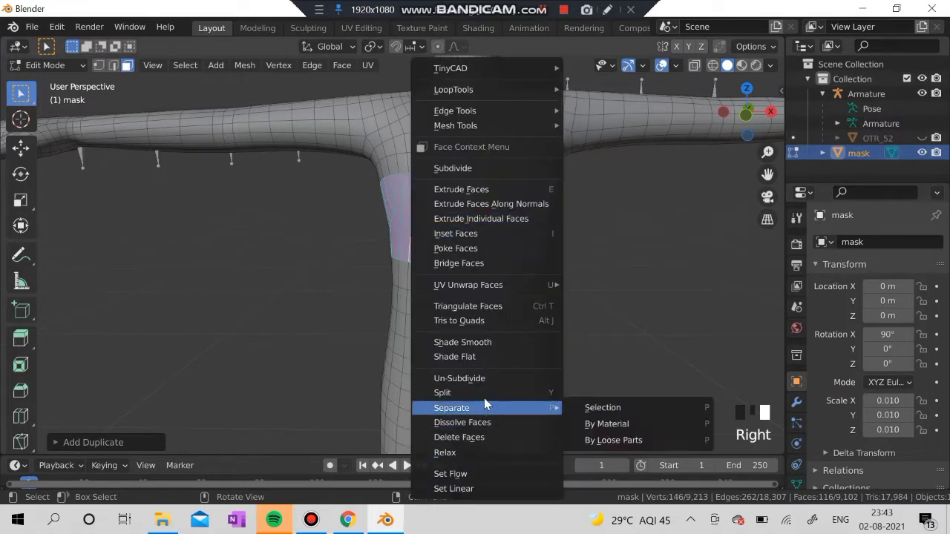
{"action": "left_click", "coordinate": [608, 408]}
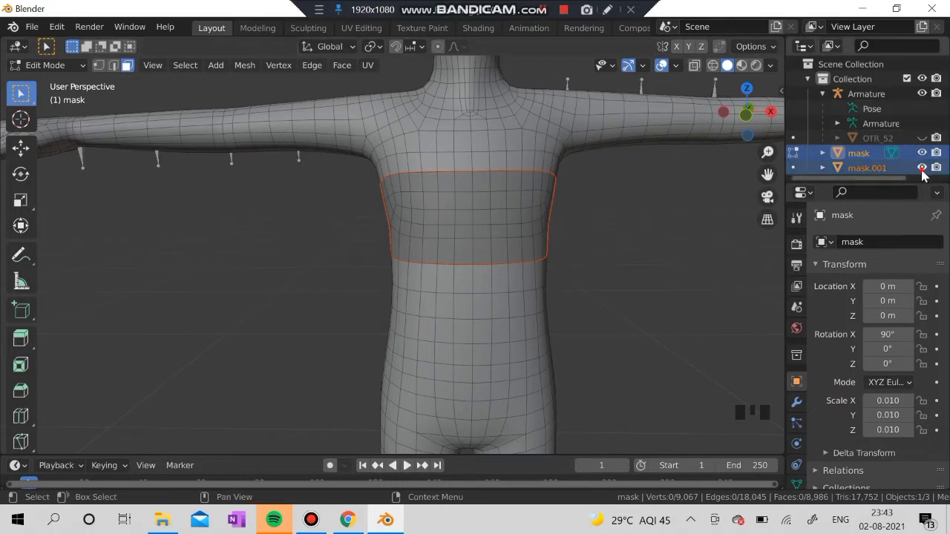
Step: Toggle the visibility of mask.001 to check it, return to Object Mode and select the separated chest band
{"action": "left_click", "coordinate": [922, 168]}
{"action": "left_click", "coordinate": [64, 65]}
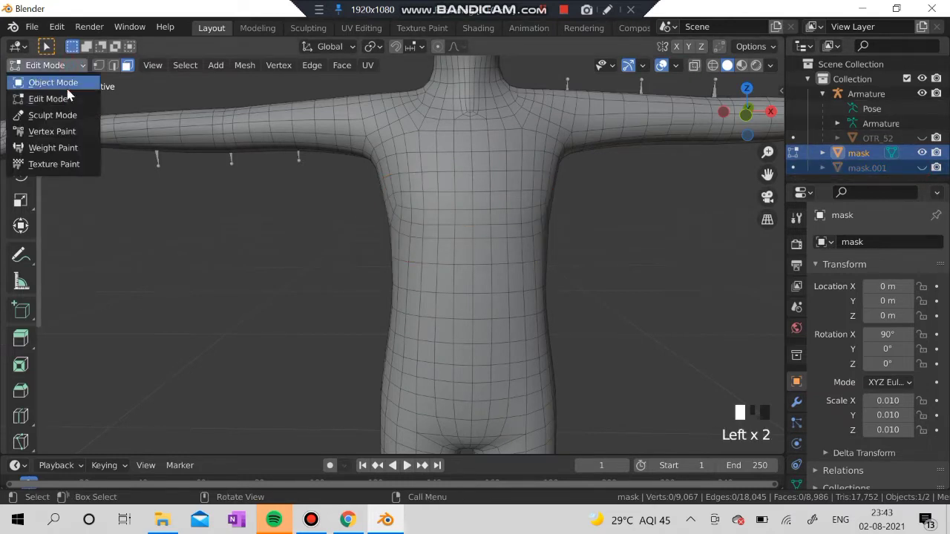
{"action": "left_click", "coordinate": [65, 84]}
{"action": "left_click", "coordinate": [861, 168]}
{"action": "left_click", "coordinate": [922, 167]}
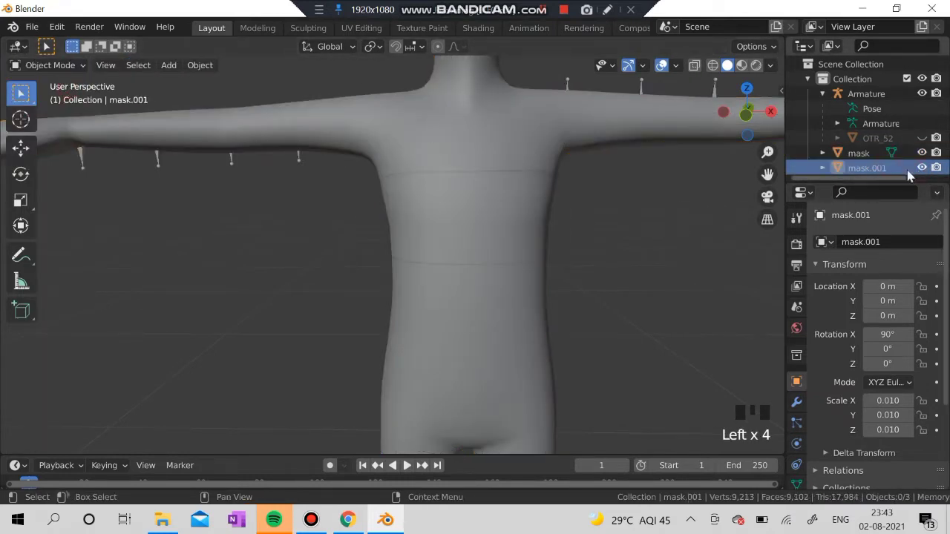
{"action": "left_click", "coordinate": [418, 208]}
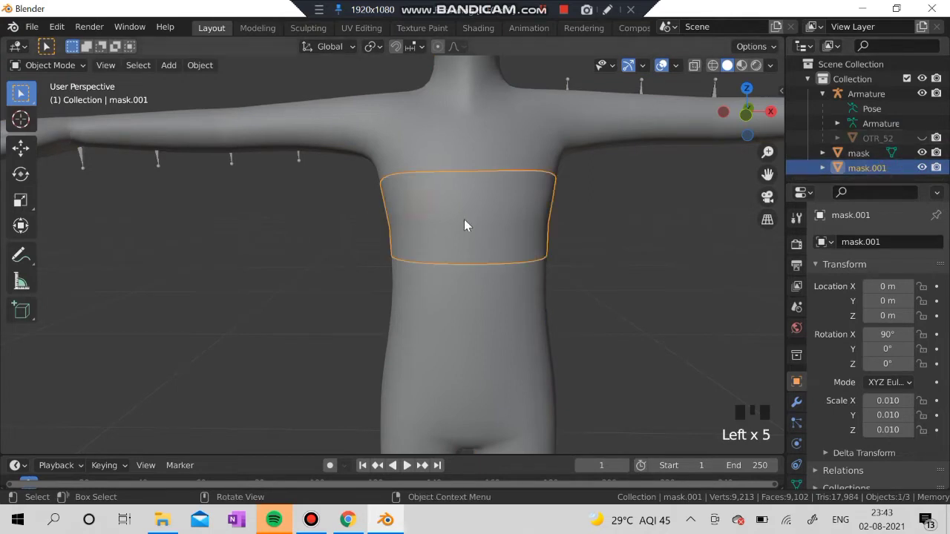
Step: In Sculpt Mode, raise the chest band all around the torso with the Layer brush
{"action": "left_click", "coordinate": [52, 65]}
{"action": "left_click", "coordinate": [63, 116]}
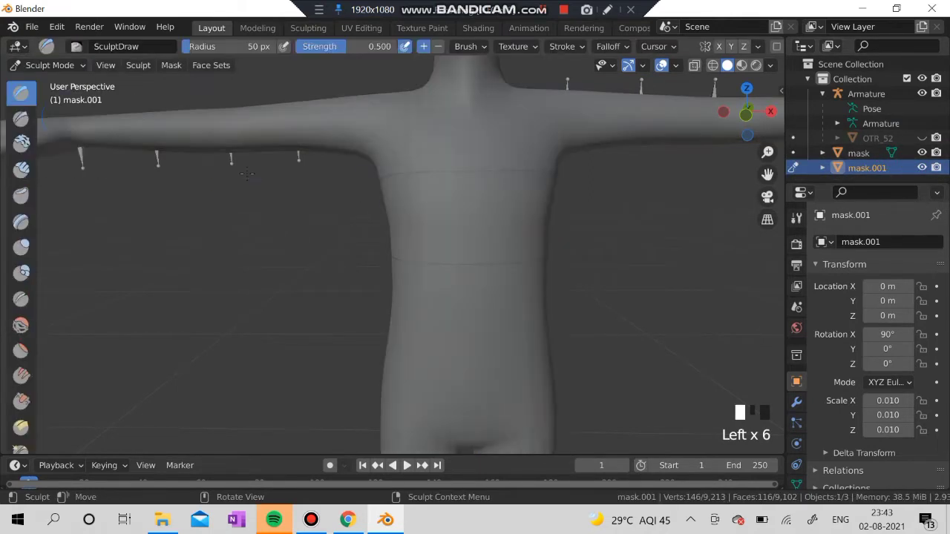
{"action": "left_click", "coordinate": [21, 222]}
{"action": "mouse_move", "coordinate": [427, 197]}
{"action": "left_mouse_down"}
{"action": "mouse_move", "coordinate": [519, 204]}
{"action": "mouse_move", "coordinate": [484, 211]}
{"action": "mouse_move", "coordinate": [500, 251]}
{"action": "left_mouse_up"}
{"action": "mouse_move", "coordinate": [500, 251]}
{"action": "middle_mouse_down"}
{"action": "mouse_move", "coordinate": [480, 228]}
{"action": "mouse_move", "coordinate": [455, 228]}
{"action": "middle_mouse_up"}
{"action": "mouse_move", "coordinate": [439, 226]}
{"action": "left_mouse_down"}
{"action": "mouse_move", "coordinate": [344, 227]}
{"action": "mouse_move", "coordinate": [393, 191]}
{"action": "mouse_move", "coordinate": [297, 181]}
{"action": "left_mouse_up"}
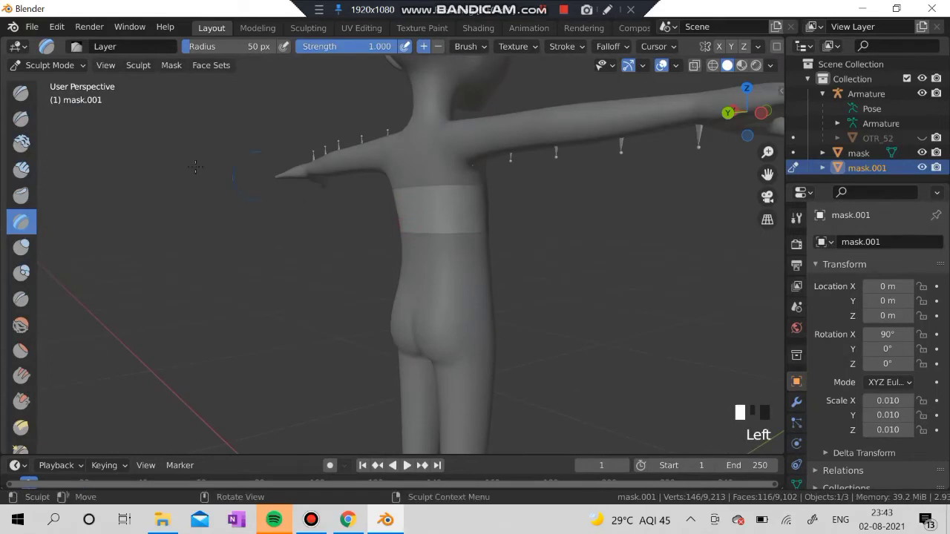
{"action": "middle_click_drag", "start_coordinate": [195, 167], "coordinate": [174, 185]}
{"action": "left_click_drag", "start_coordinate": [174, 186], "coordinate": [303, 231]}
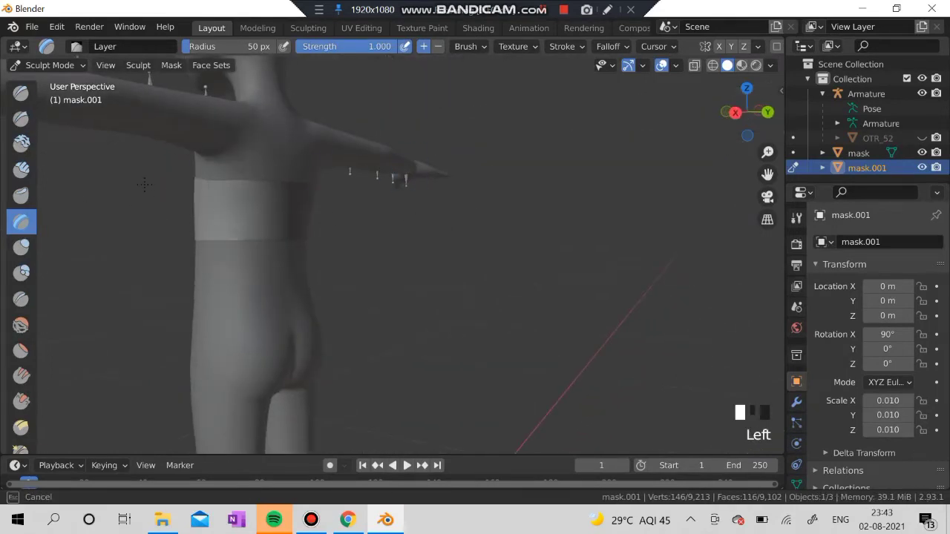
{"action": "left_click_drag", "start_coordinate": [144, 184], "coordinate": [81, 183]}
{"action": "middle_click_drag", "start_coordinate": [74, 182], "coordinate": [220, 183]}
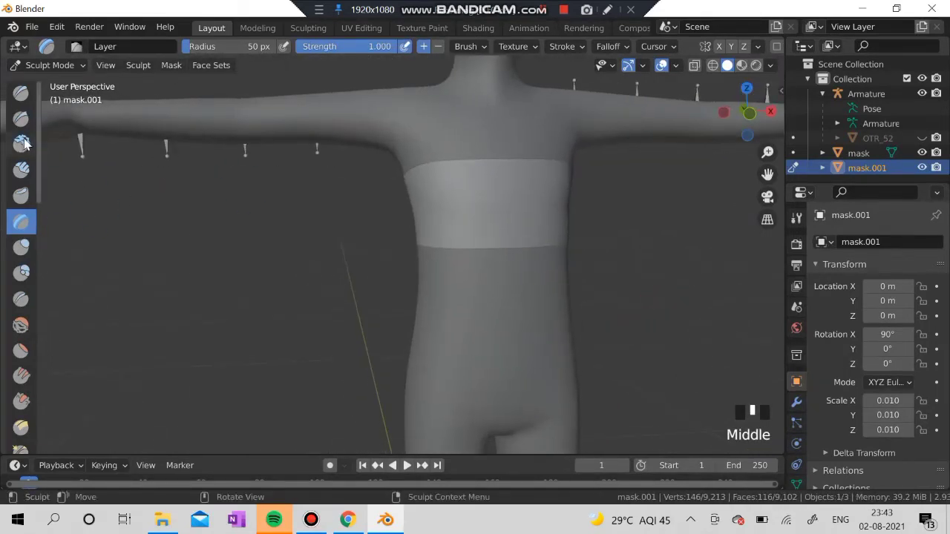
Step: Try a Draw brush stroke on one side of the chest band and undo it
{"action": "left_click", "coordinate": [21, 92]}
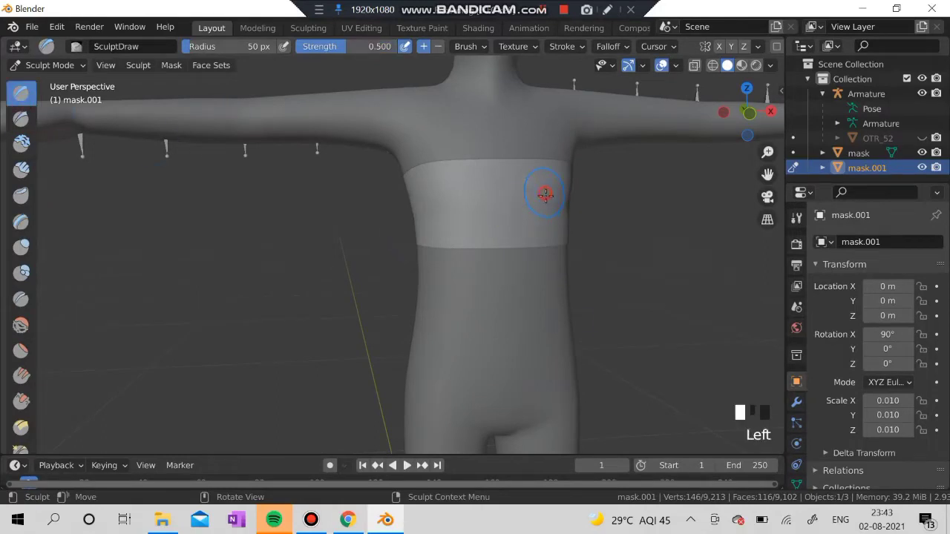
{"action": "mouse_move", "coordinate": [546, 194]}
{"action": "left_mouse_down"}
{"action": "mouse_move", "coordinate": [562, 200]}
{"action": "mouse_move", "coordinate": [551, 192]}
{"action": "left_mouse_up"}
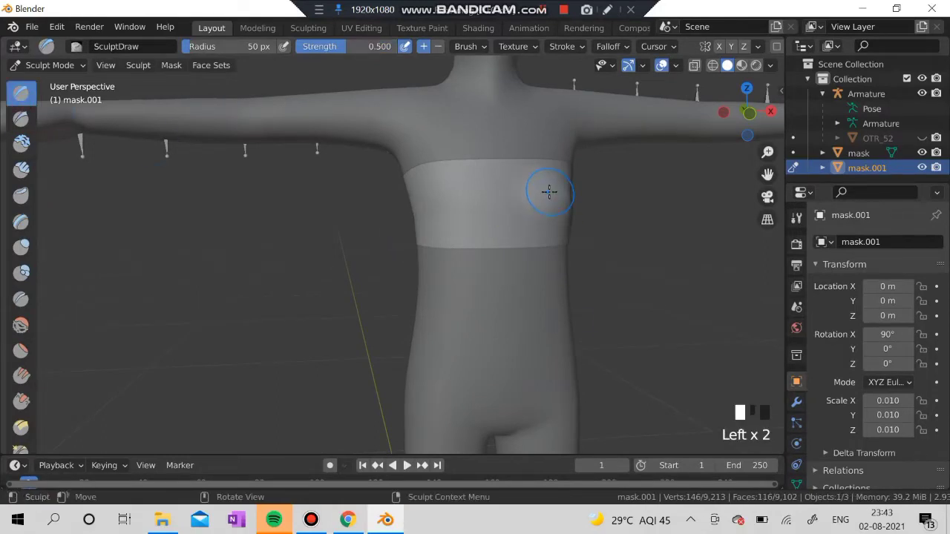
{"action": "key", "text": "ctrl+z"}
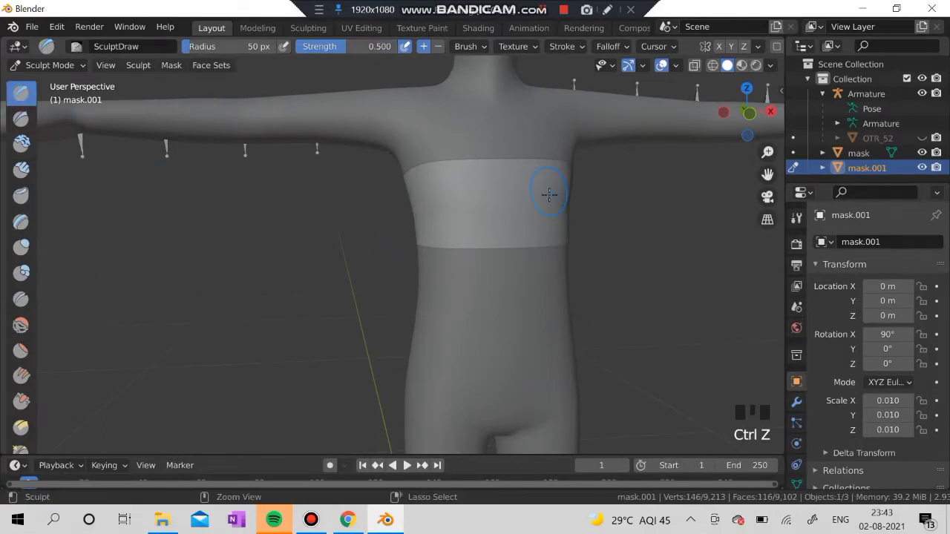
Step: Try Draw brush strokes with X mirror symmetry on the chest band and undo them
{"action": "left_click", "coordinate": [718, 47]}
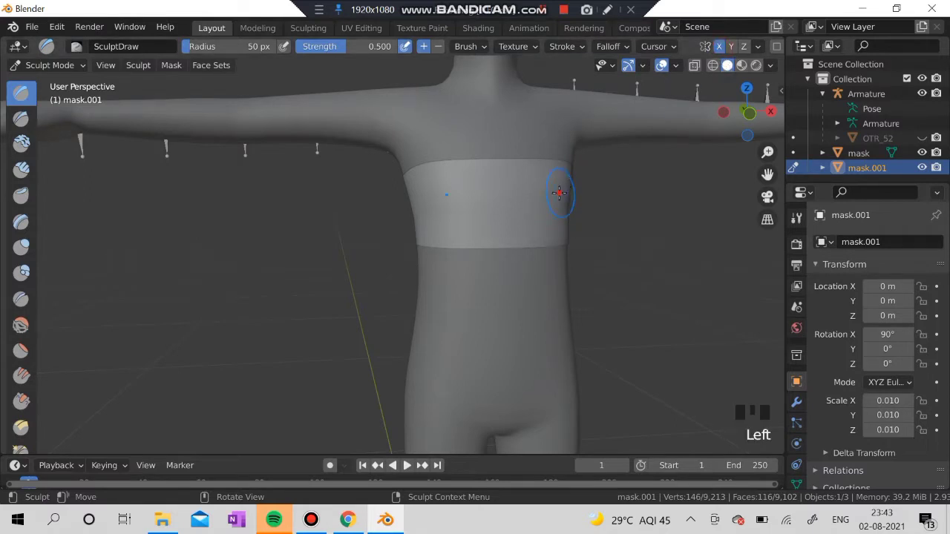
{"action": "mouse_move", "coordinate": [559, 193]}
{"action": "left_mouse_down"}
{"action": "mouse_move", "coordinate": [544, 187]}
{"action": "mouse_move", "coordinate": [558, 197]}
{"action": "left_mouse_up"}
{"action": "mouse_move", "coordinate": [558, 198]}
{"action": "middle_mouse_down"}
{"action": "mouse_move", "coordinate": [586, 207]}
{"action": "mouse_move", "coordinate": [571, 197]}
{"action": "middle_mouse_up"}
{"action": "key", "text": "ctrl+z"}
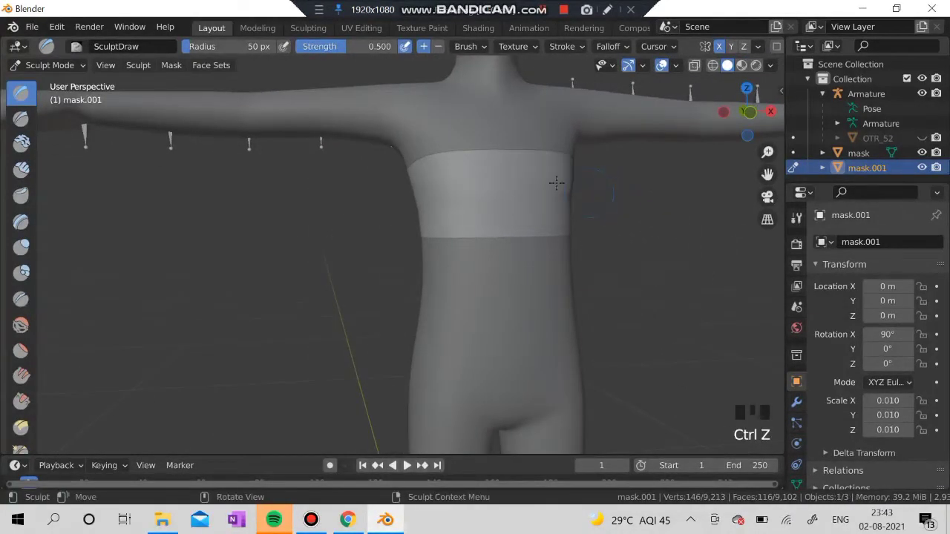
{"action": "left_click_drag", "start_coordinate": [534, 177], "coordinate": [604, 211]}
{"action": "key", "text": "ctrl+z"}
Step: Leave Sculpt Mode on the chest band, select the body mesh mask and enter Edit Mode on it
{"action": "left_click", "coordinate": [34, 67]}
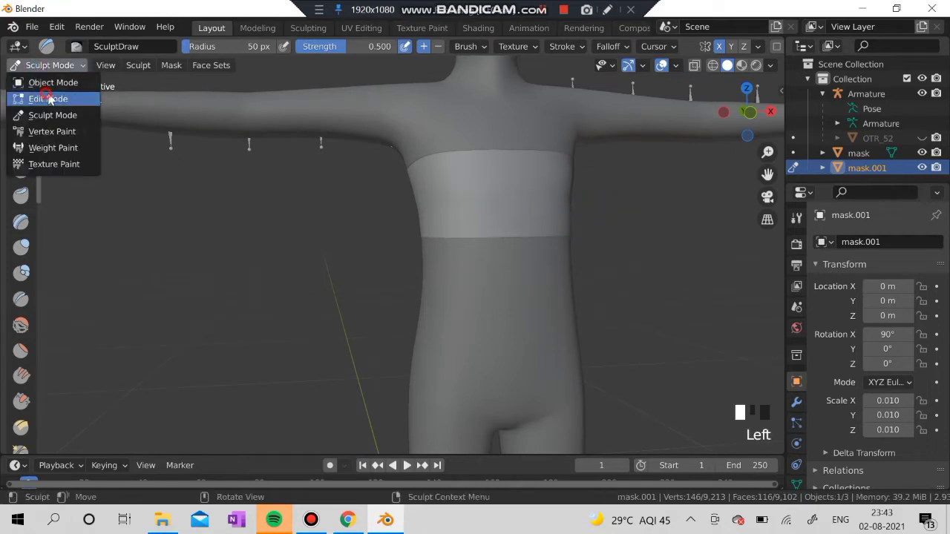
{"action": "left_click", "coordinate": [48, 99]}
{"action": "left_click", "coordinate": [460, 116]}
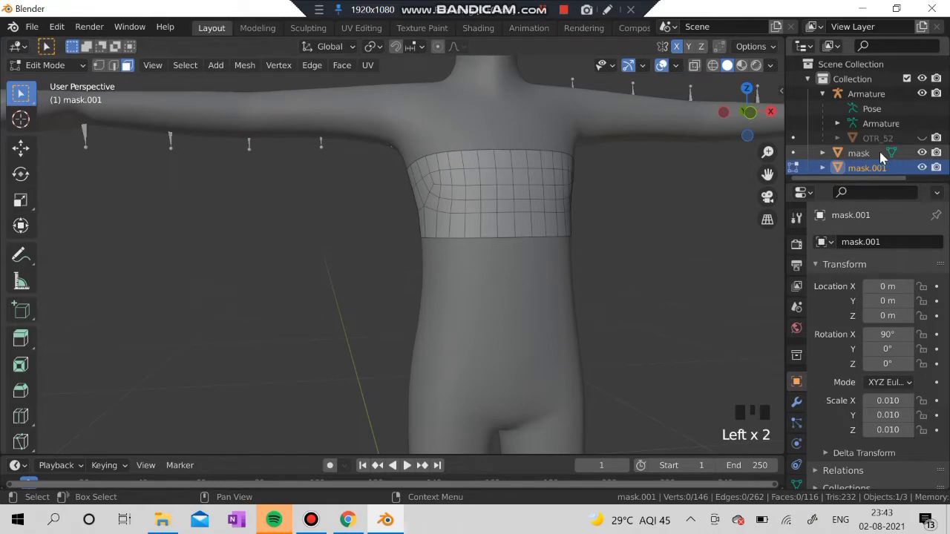
{"action": "left_click", "coordinate": [881, 156]}
{"action": "left_click", "coordinate": [55, 65]}
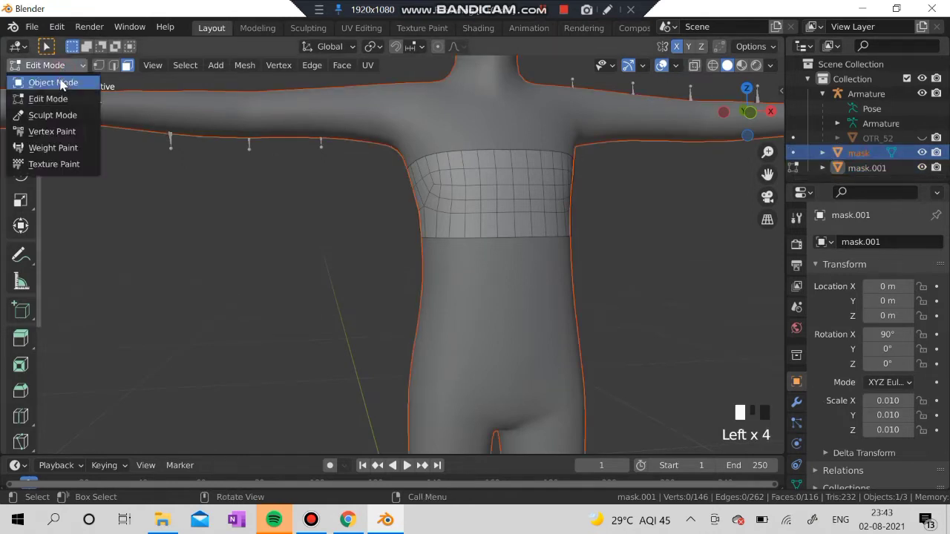
{"action": "left_click", "coordinate": [62, 84]}
{"action": "left_click", "coordinate": [464, 117]}
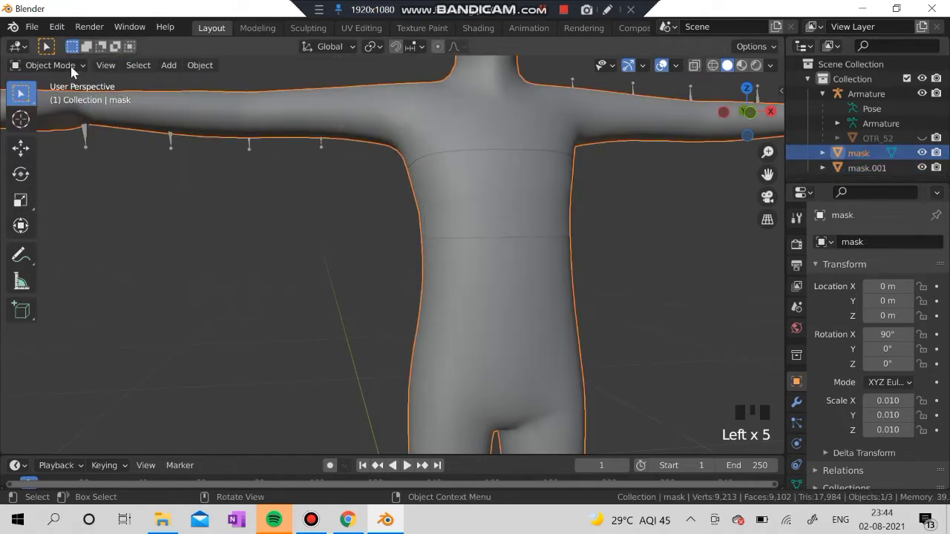
{"action": "left_click_drag", "start_coordinate": [72, 69], "coordinate": [66, 95]}
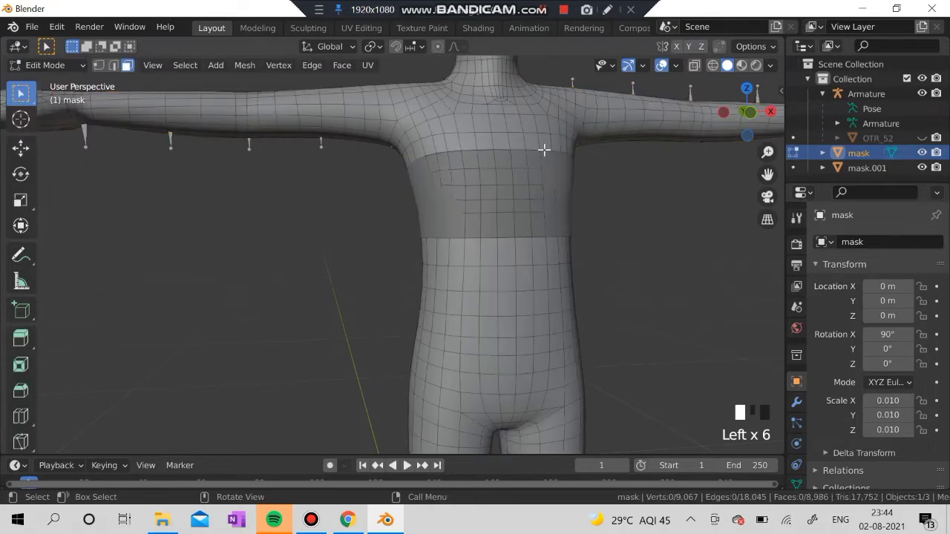
Step: In edge selection, select one edge loop around each upper arm of the body mesh
{"action": "scroll", "coordinate": [544, 150], "scroll_direction": "down", "scroll_amount": 2}
{"action": "mouse_move", "coordinate": [486, 175]}
{"action": "middle_mouse_down"}
{"action": "mouse_move", "coordinate": [543, 185]}
{"action": "mouse_move", "coordinate": [499, 178]}
{"action": "middle_mouse_up"}
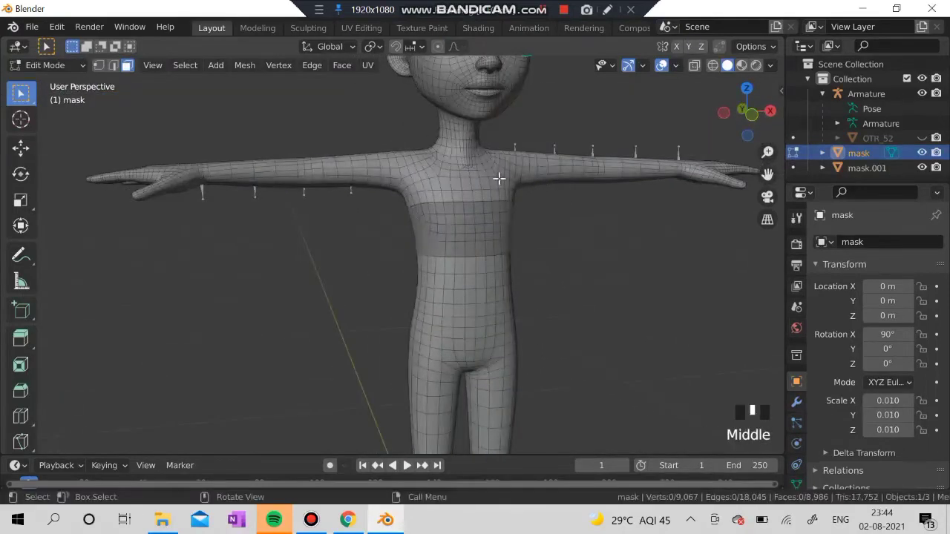
{"action": "left_click", "coordinate": [113, 65]}
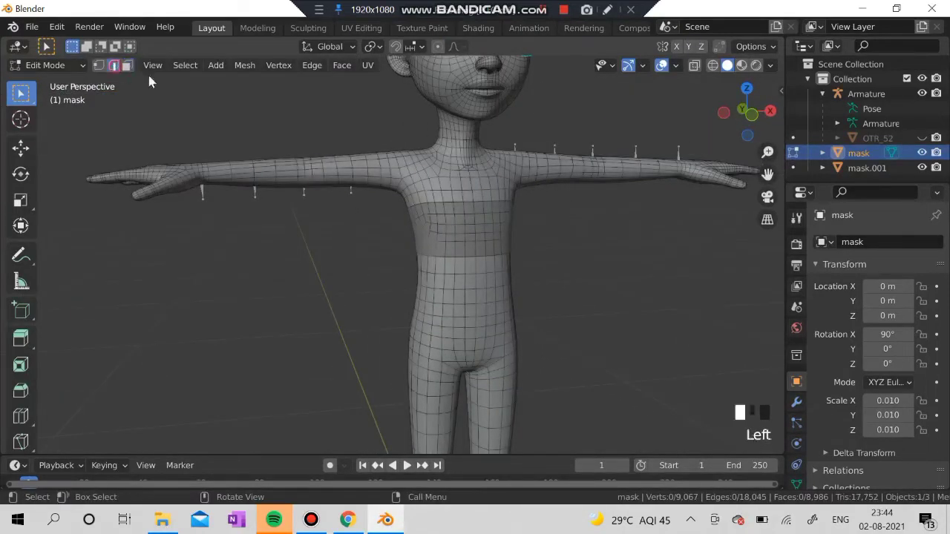
{"action": "left_click", "coordinate": [353, 170]}
{"action": "scroll", "coordinate": [445, 138], "scroll_direction": "up", "scroll_amount": 4}
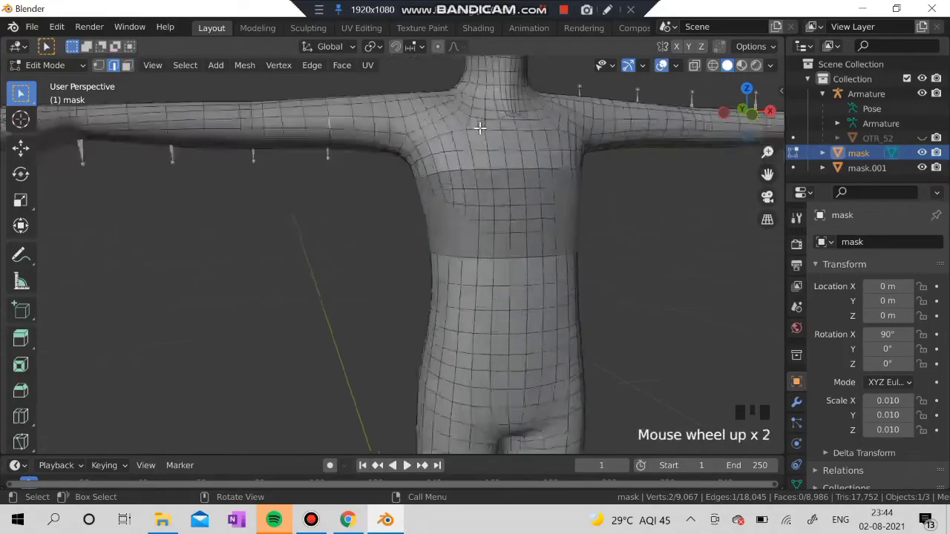
{"action": "scroll", "coordinate": [349, 123], "scroll_direction": "down", "scroll_amount": 3}
{"action": "middle_click_drag", "start_coordinate": [429, 107], "coordinate": [227, 238]}
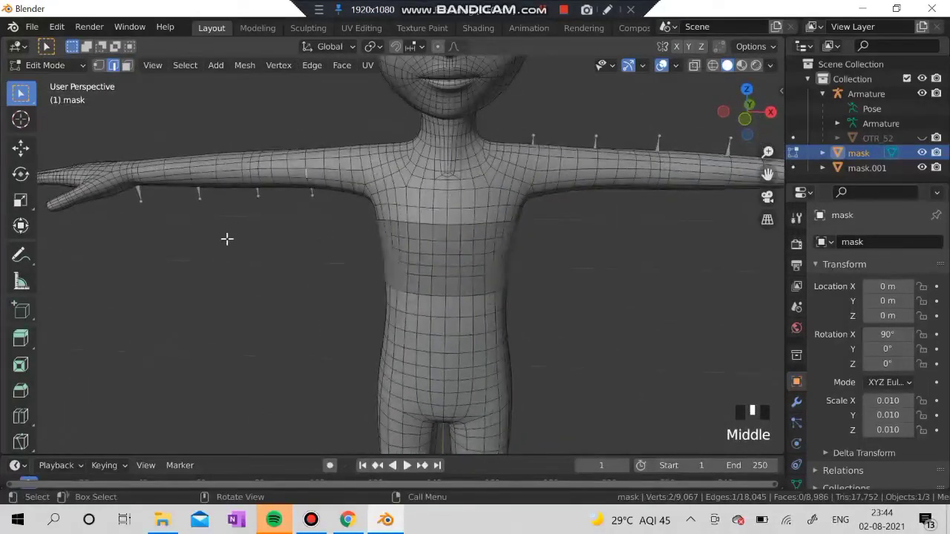
{"action": "left_click", "coordinate": [306, 162], "text": "alt"}
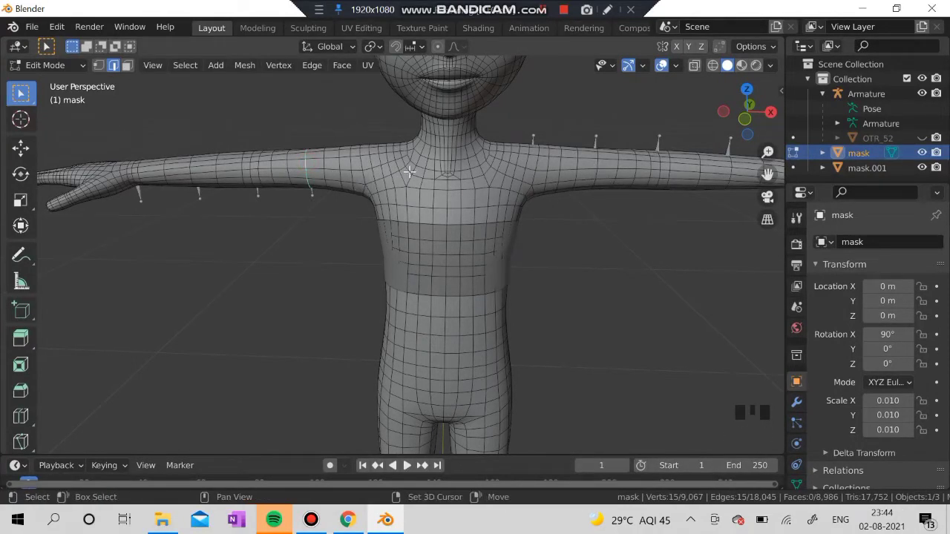
{"action": "key", "text": "shift+space"}
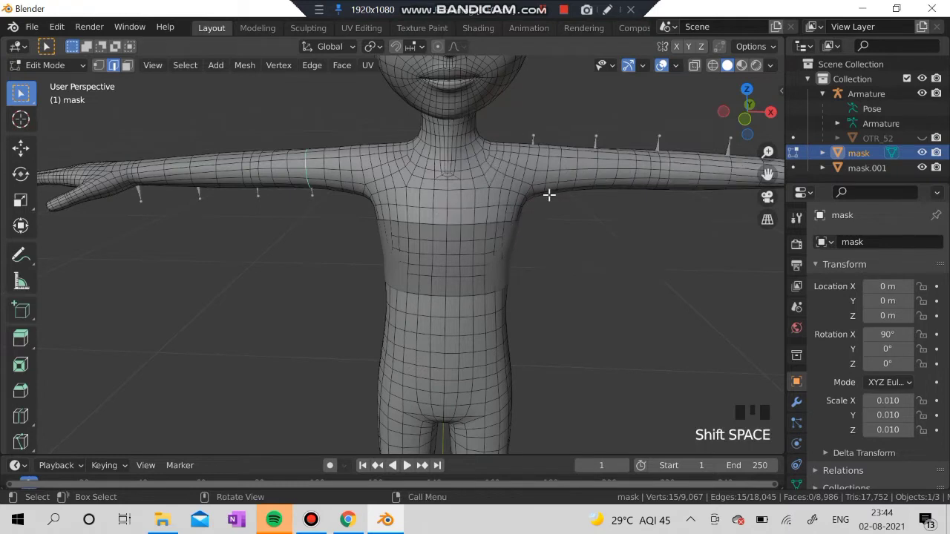
{"action": "left_click", "coordinate": [595, 173], "text": "alt+shift"}
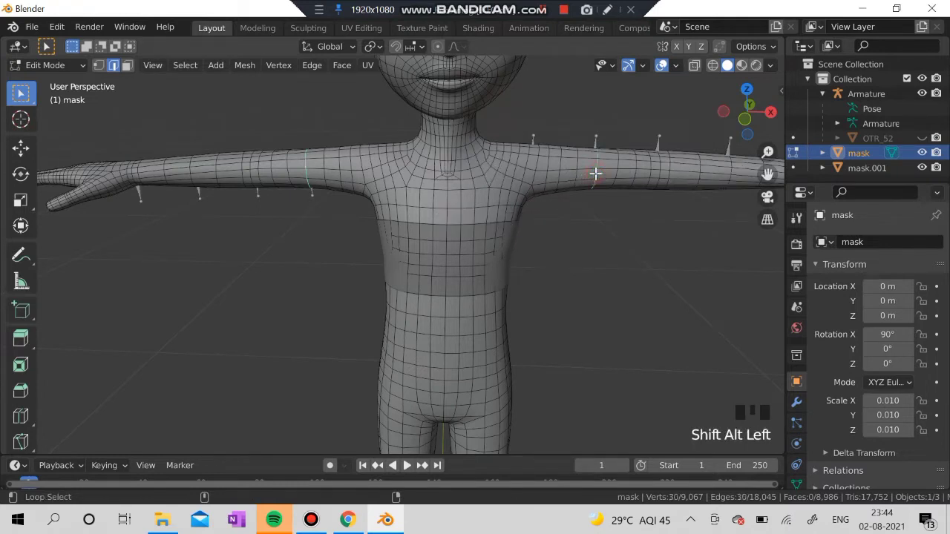
Step: Add the edge loops at the neck base and around the waist to the selection and mark them all as seams
{"action": "left_click", "coordinate": [438, 148], "text": "alt+shift"}
{"action": "key", "text": "ctrl+z"}
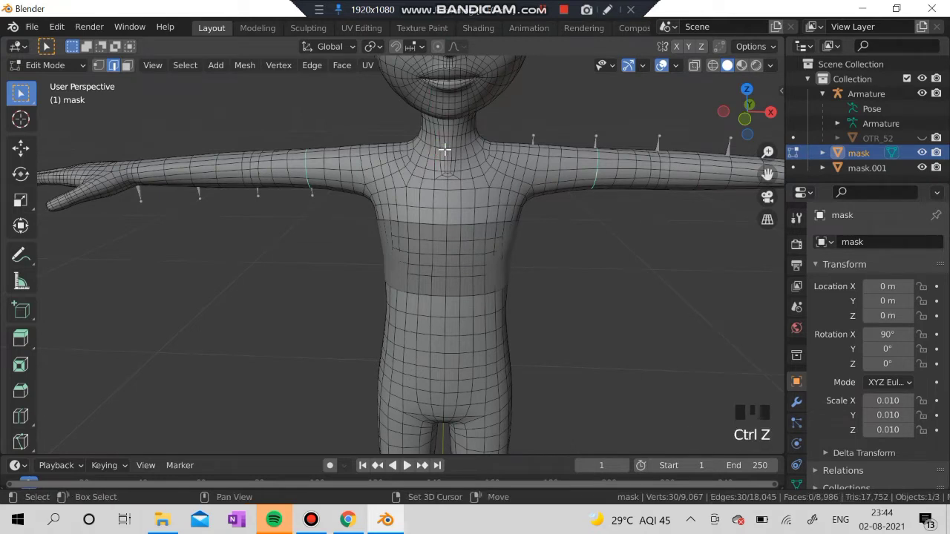
{"action": "left_click", "coordinate": [438, 148], "text": "alt+shift"}
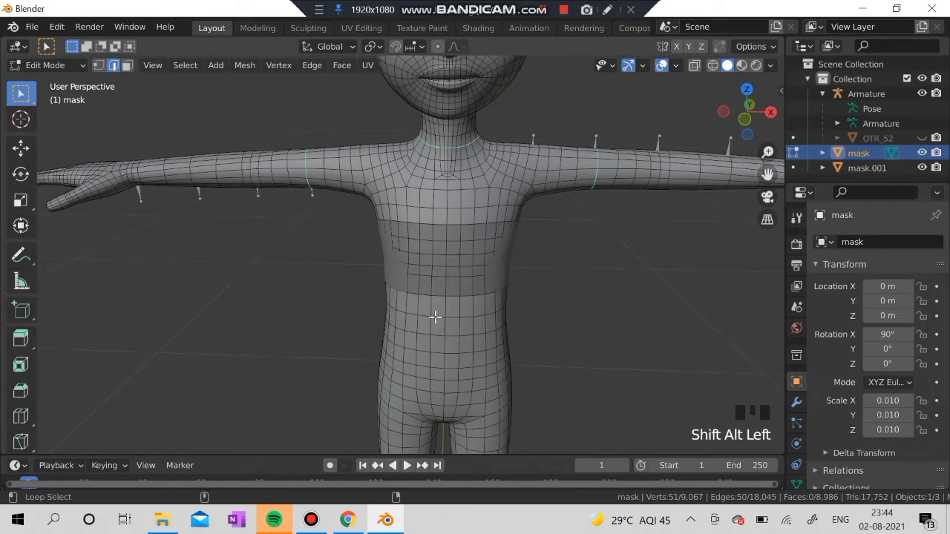
{"action": "left_click", "coordinate": [437, 316], "text": "alt+shift"}
{"action": "right_click", "coordinate": [438, 317]}
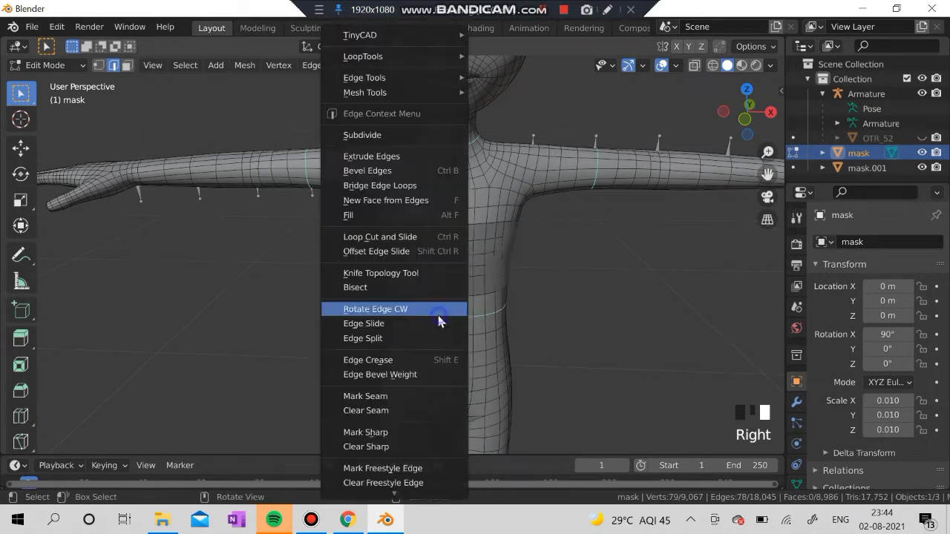
{"action": "left_click", "coordinate": [396, 397]}
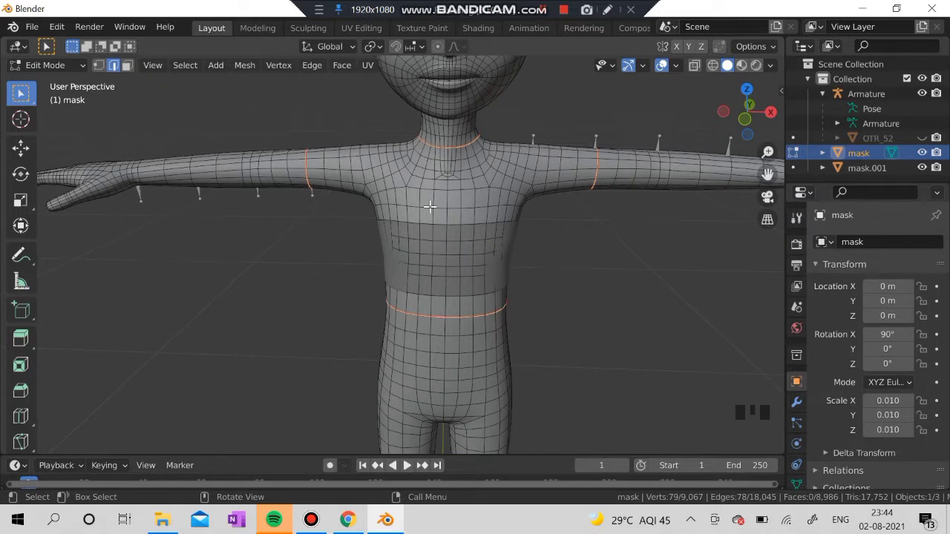
Step: Select the linked torso region with the delimit set to Seam, check it from behind and clear the selection
{"action": "key", "text": "l"}
{"action": "left_click", "coordinate": [94, 444]}
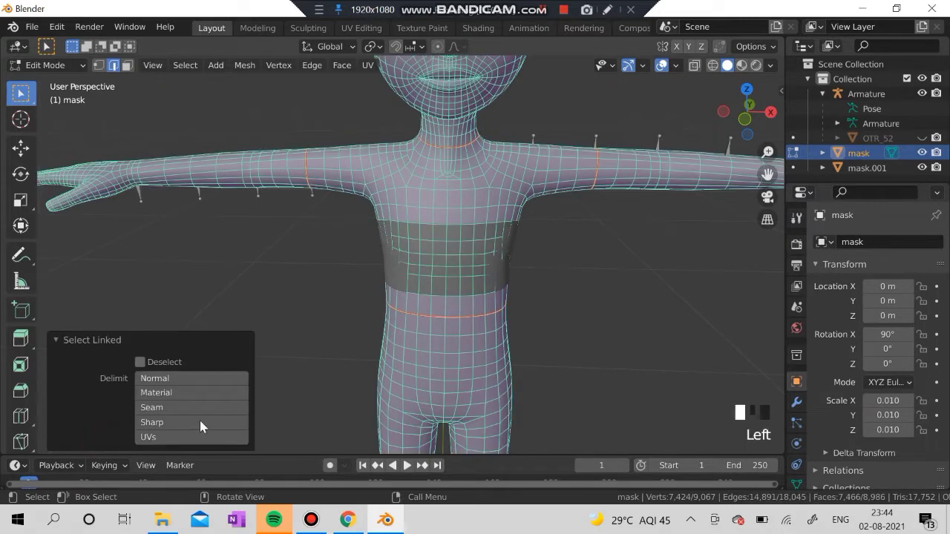
{"action": "left_click", "coordinate": [166, 408]}
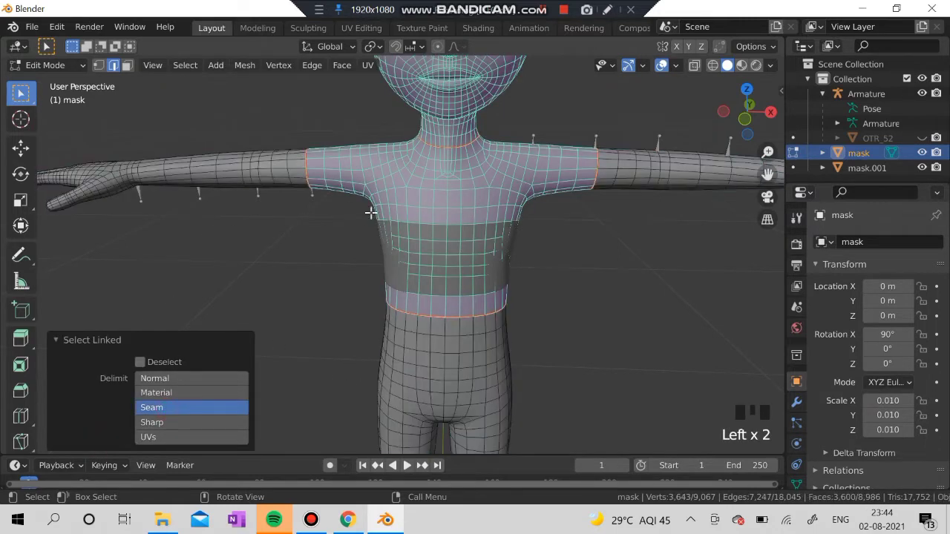
{"action": "middle_click_drag", "start_coordinate": [254, 153], "coordinate": [571, 197]}
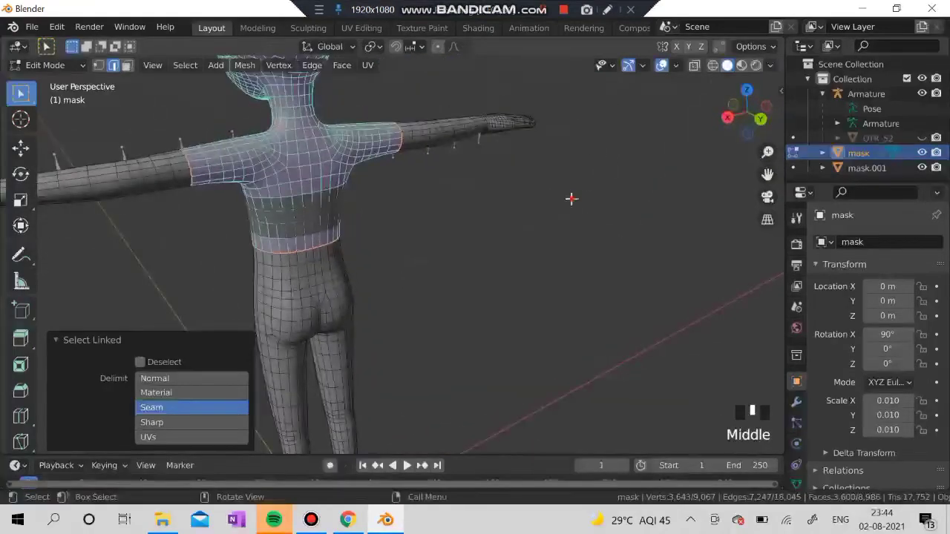
{"action": "left_click", "coordinate": [233, 197]}
Step: Try to mark the edges across the back of the neck base as a seam, and undo it
{"action": "scroll", "coordinate": [474, 181], "scroll_direction": "up", "scroll_amount": 3}
{"action": "middle_click_drag", "start_coordinate": [484, 174], "coordinate": [287, 301], "text": "shift"}
{"action": "scroll", "coordinate": [340, 239], "scroll_direction": "up", "scroll_amount": 4}
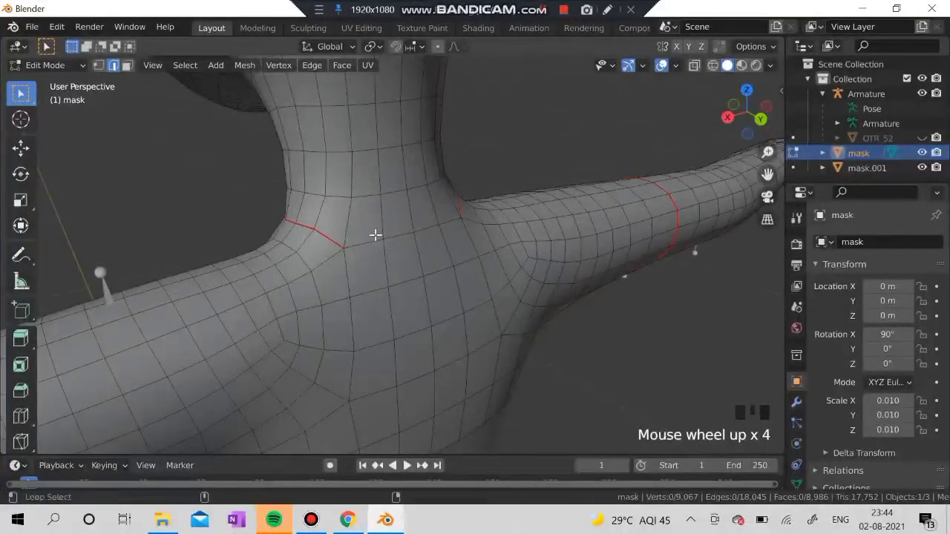
{"action": "left_click", "coordinate": [415, 244], "text": "alt+shift"}
{"action": "right_click", "coordinate": [405, 241]}
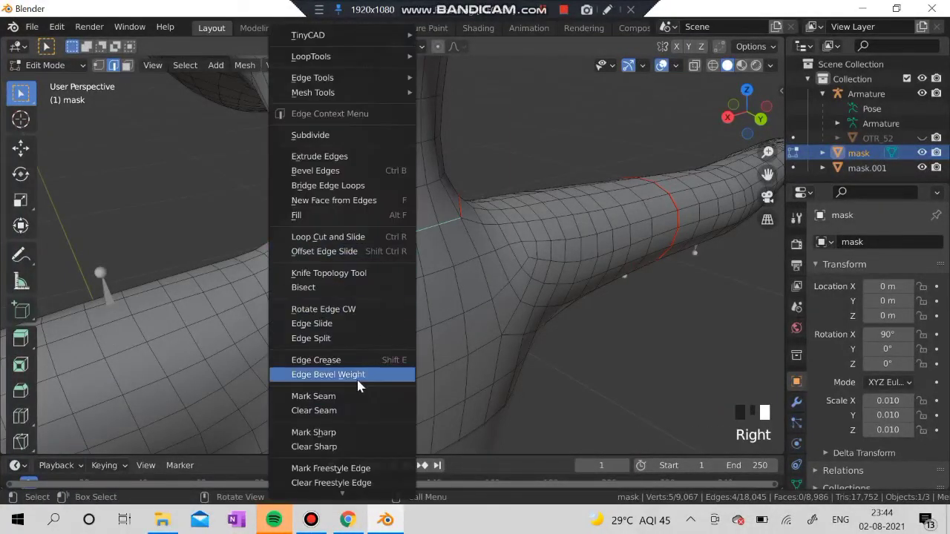
{"action": "left_click", "coordinate": [312, 397]}
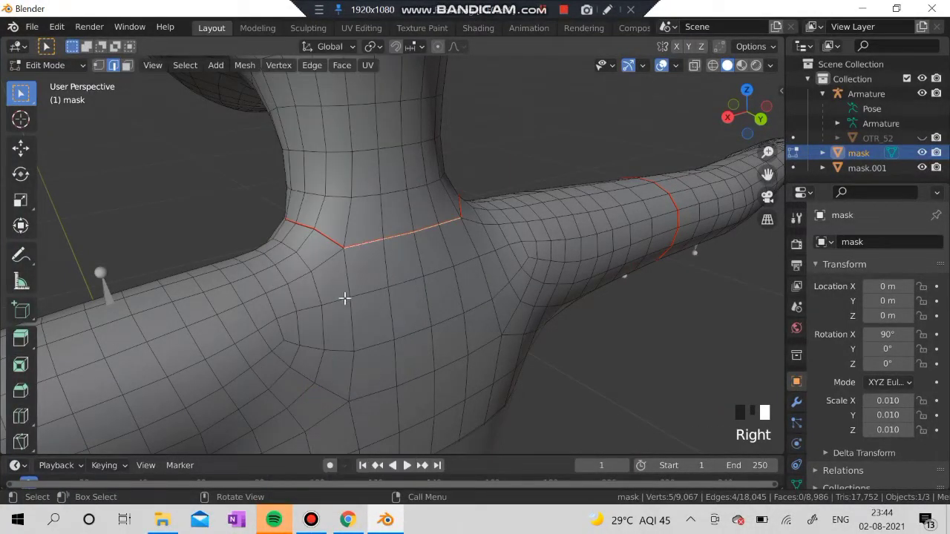
{"action": "key", "text": "ctrl+z"}
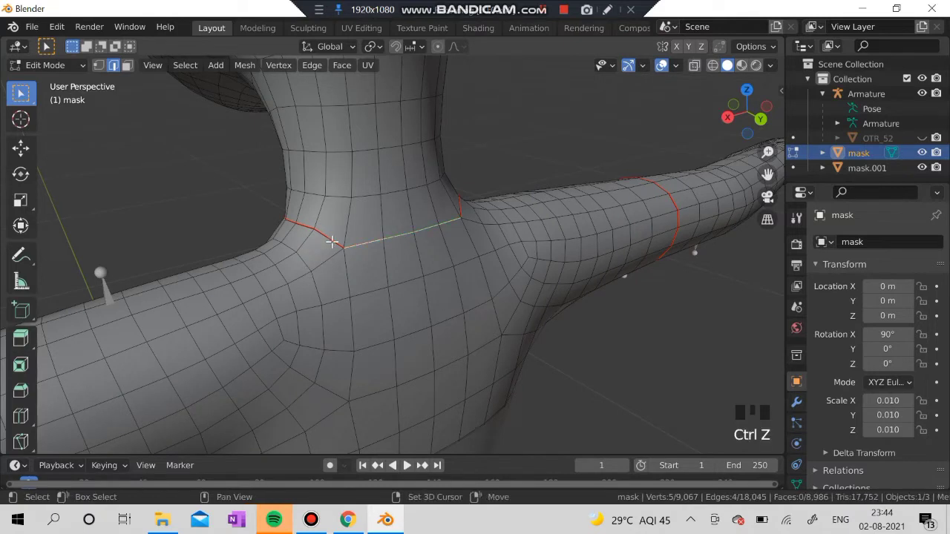
Step: Clear the seam at the neck base and mark a complete edge loop higher around the neck as the seam instead
{"action": "left_click", "coordinate": [334, 242], "text": "alt"}
{"action": "right_click", "coordinate": [333, 244]}
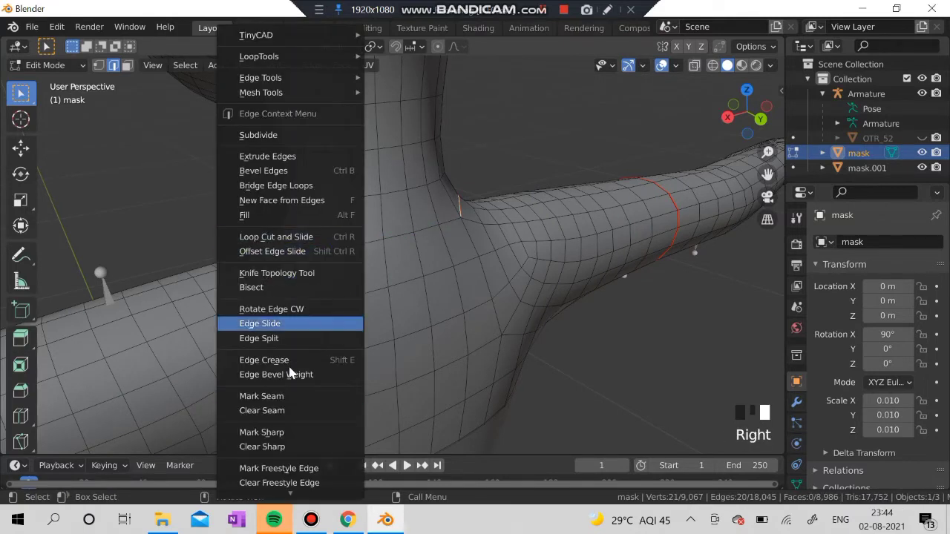
{"action": "left_click", "coordinate": [242, 411]}
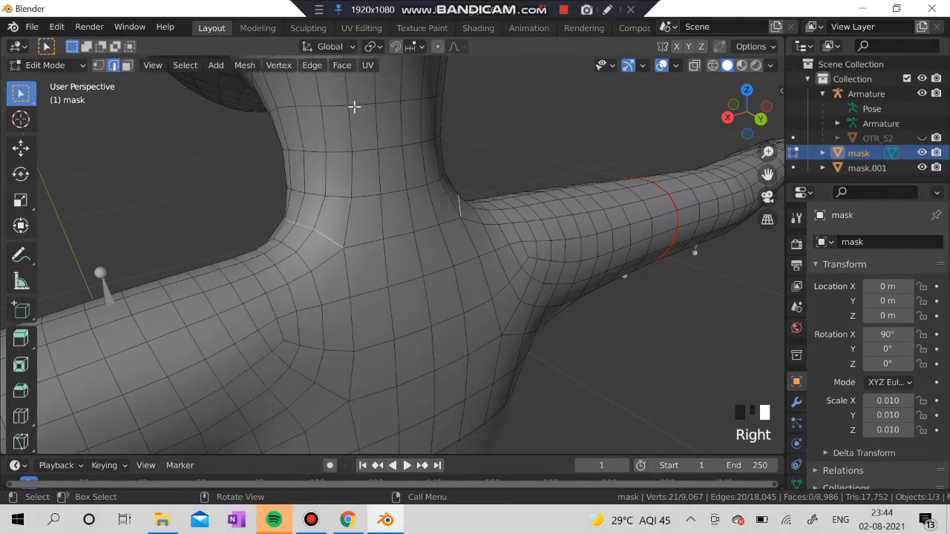
{"action": "left_click", "coordinate": [374, 101]}
{"action": "left_click", "coordinate": [366, 150]}
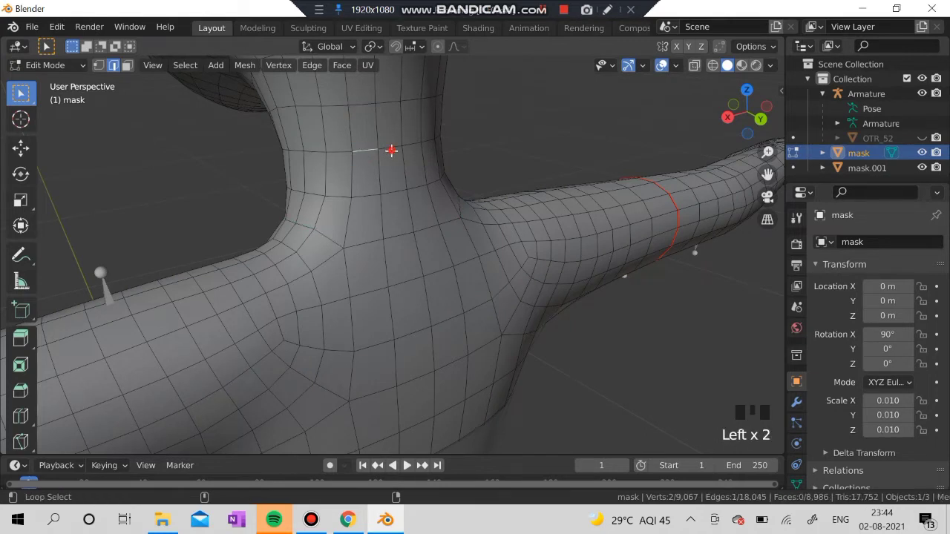
{"action": "left_click", "coordinate": [389, 152], "text": "alt+shift"}
{"action": "right_click", "coordinate": [365, 355]}
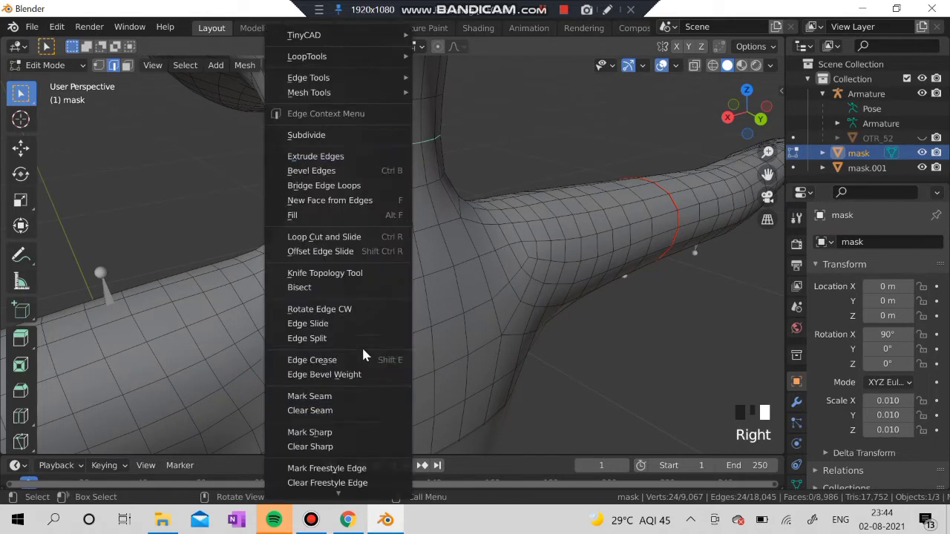
{"action": "left_click", "coordinate": [312, 398]}
Step: Select the linked upper-body region bounded by the neck, upper-arm and waist seams
{"action": "scroll", "coordinate": [362, 243], "scroll_direction": "down", "scroll_amount": 4}
{"action": "middle_click_drag", "start_coordinate": [282, 256], "coordinate": [503, 240]}
{"action": "key", "text": "ctrl+l"}
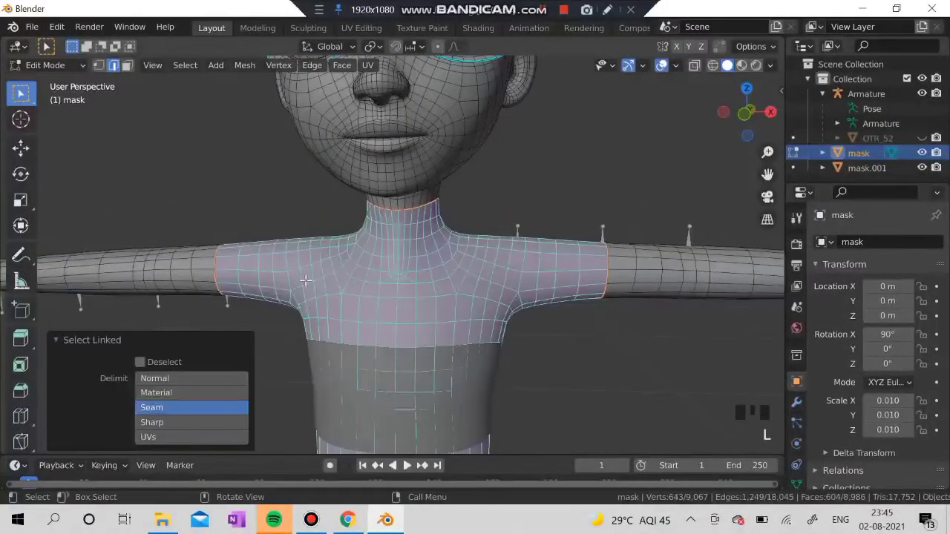
{"action": "right_click", "coordinate": [359, 304]}
{"action": "mouse_move", "coordinate": [338, 496]}
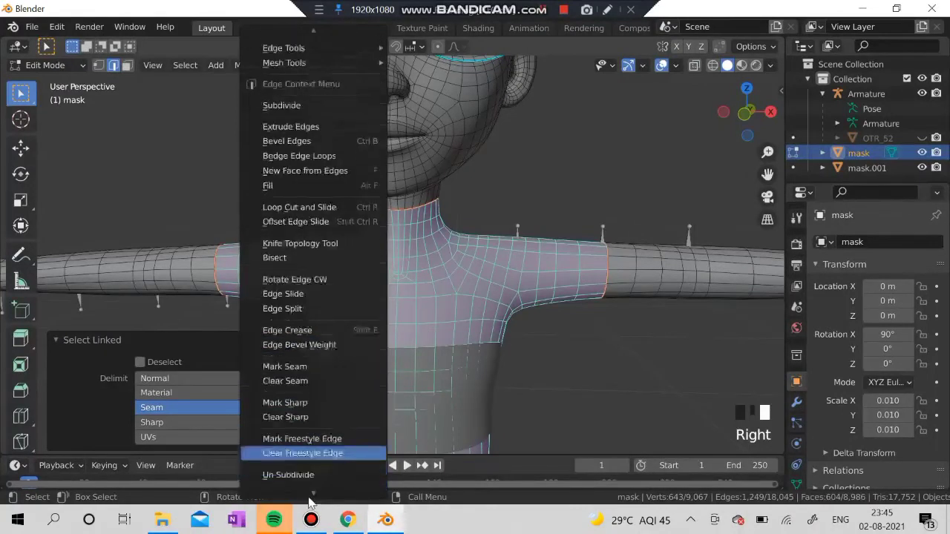
{"action": "mouse_move", "coordinate": [307, 458]}
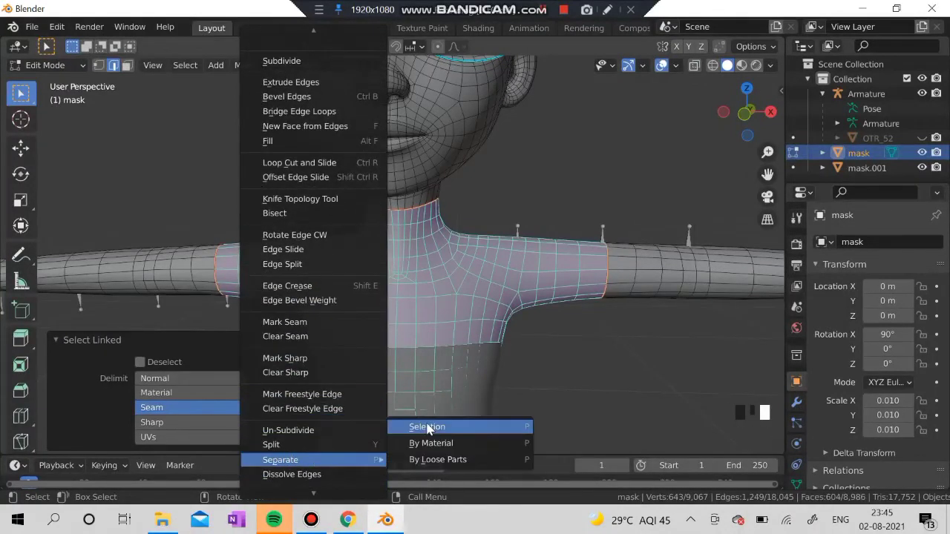
{"action": "left_click", "coordinate": [428, 428]}
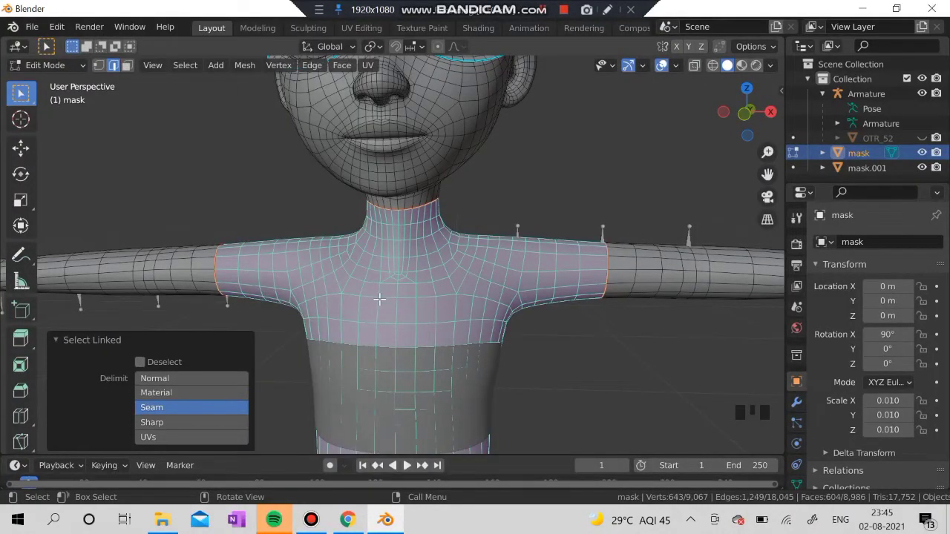
Step: Duplicate the selected upper-body faces in place and separate the copy into its own object by selection
{"action": "key", "text": "shift+d"}
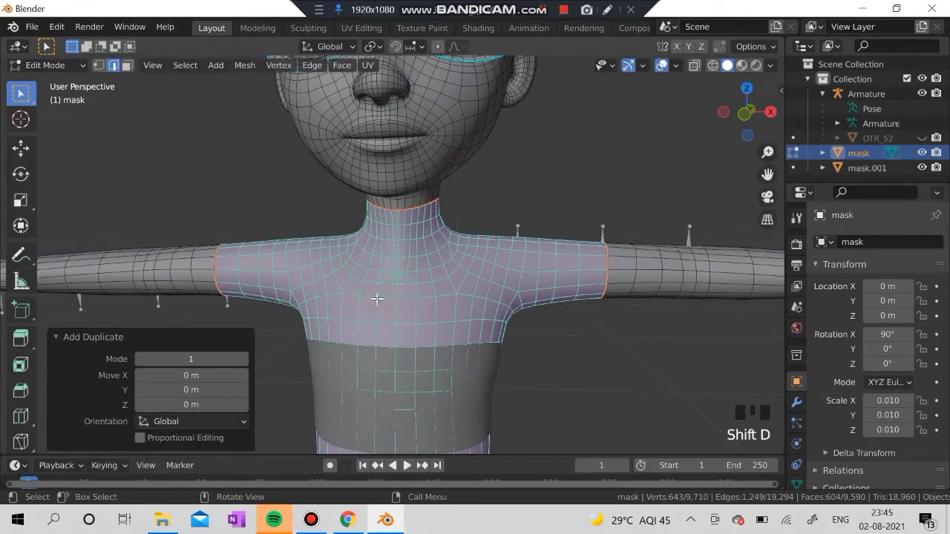
{"action": "right_click", "coordinate": [377, 298]}
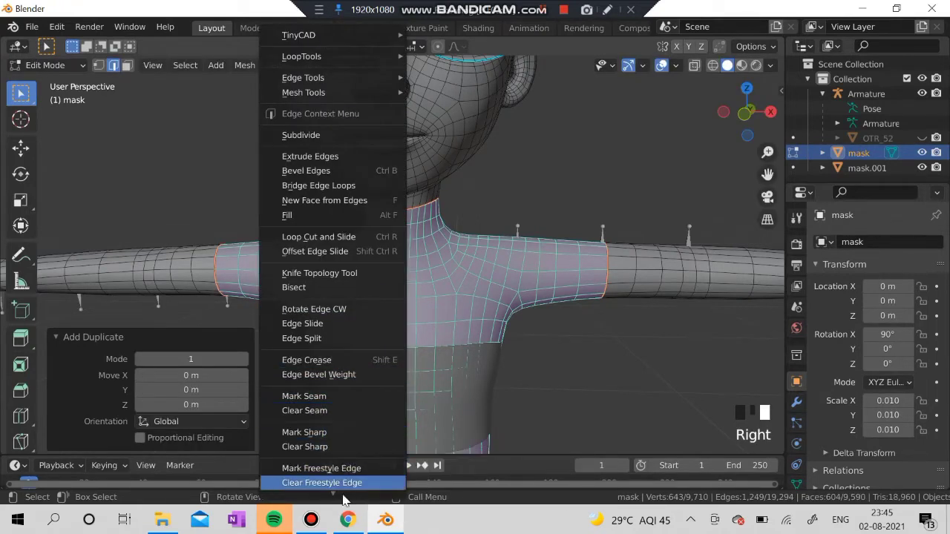
{"action": "mouse_move", "coordinate": [336, 496]}
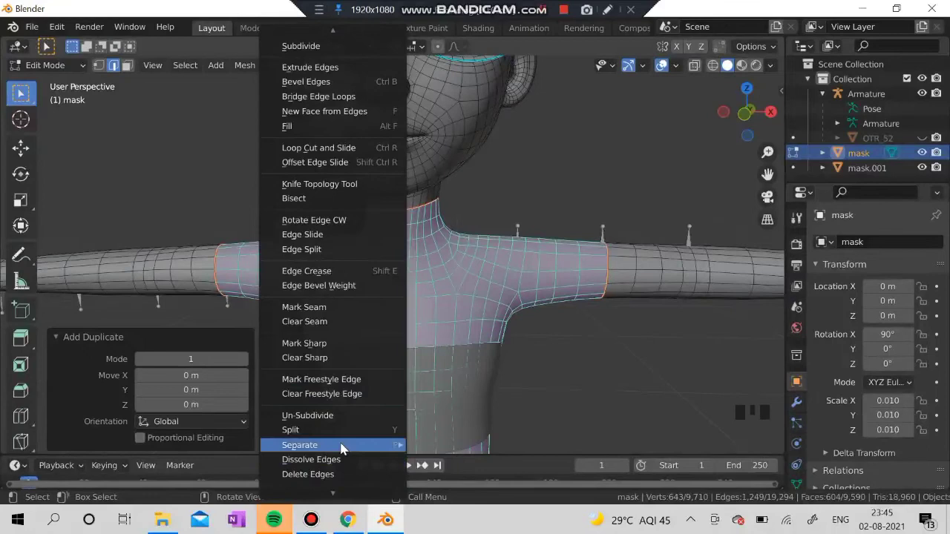
{"action": "mouse_move", "coordinate": [340, 449]}
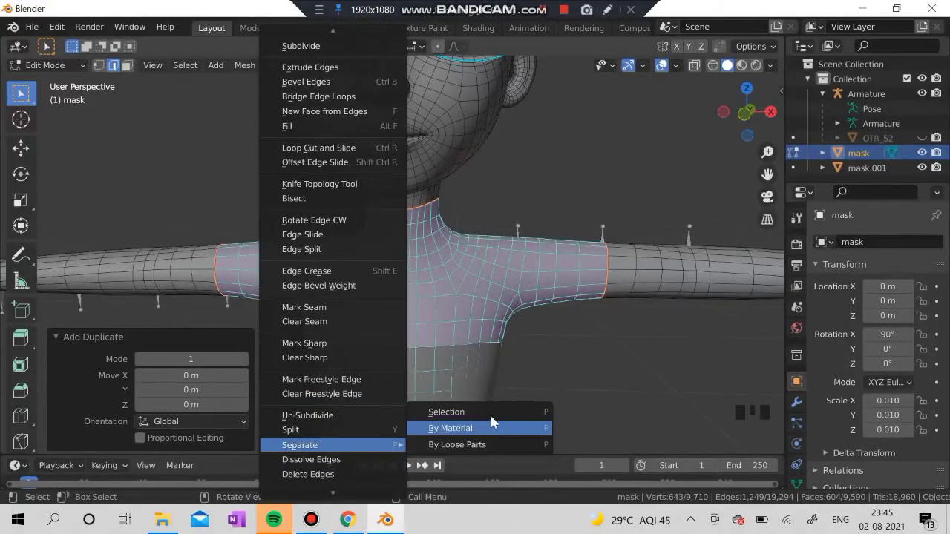
{"action": "left_click", "coordinate": [551, 408]}
{"action": "scroll", "coordinate": [552, 303], "scroll_direction": "down", "scroll_amount": 2}
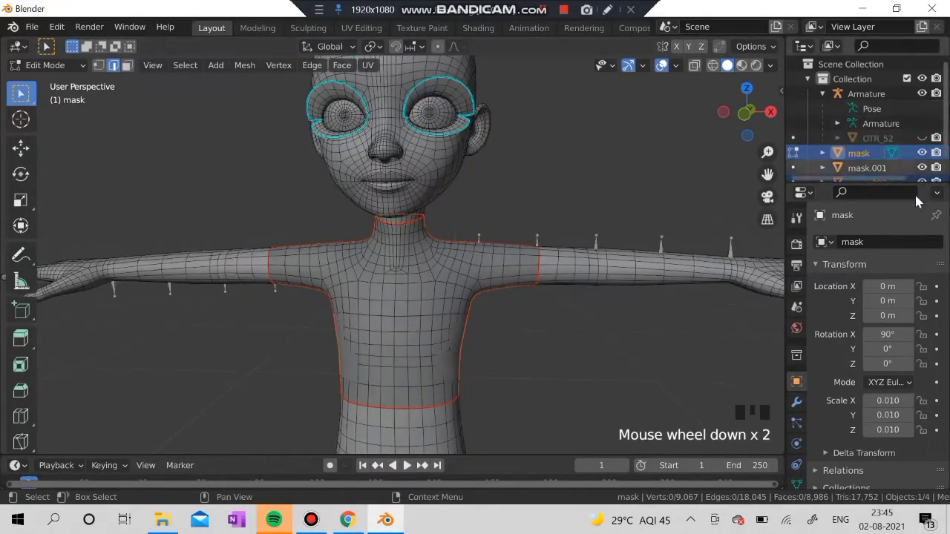
Step: Return to Object Mode, clear the selection and toggle the visibility of mask.002 to check the separated piece
{"action": "left_click", "coordinate": [924, 181]}
{"action": "scroll", "coordinate": [279, 324], "scroll_direction": "down", "scroll_amount": 3}
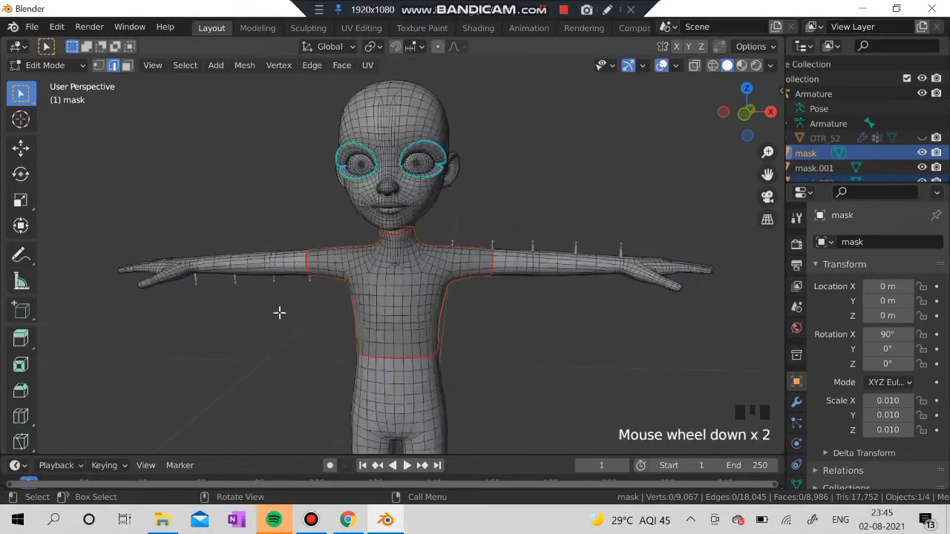
{"action": "left_click", "coordinate": [43, 65]}
{"action": "left_click", "coordinate": [53, 82]}
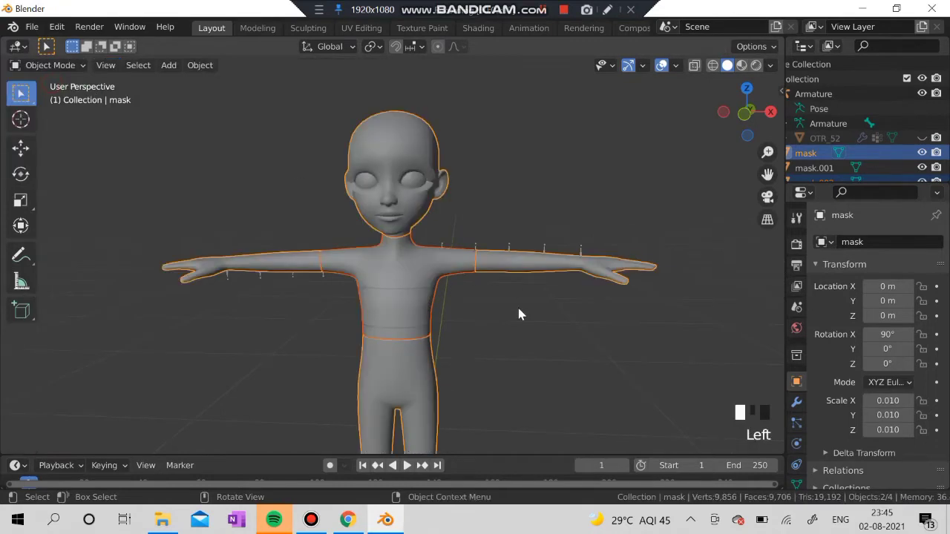
{"action": "left_click", "coordinate": [713, 305]}
{"action": "scroll", "coordinate": [894, 140], "scroll_direction": "down", "scroll_amount": 4}
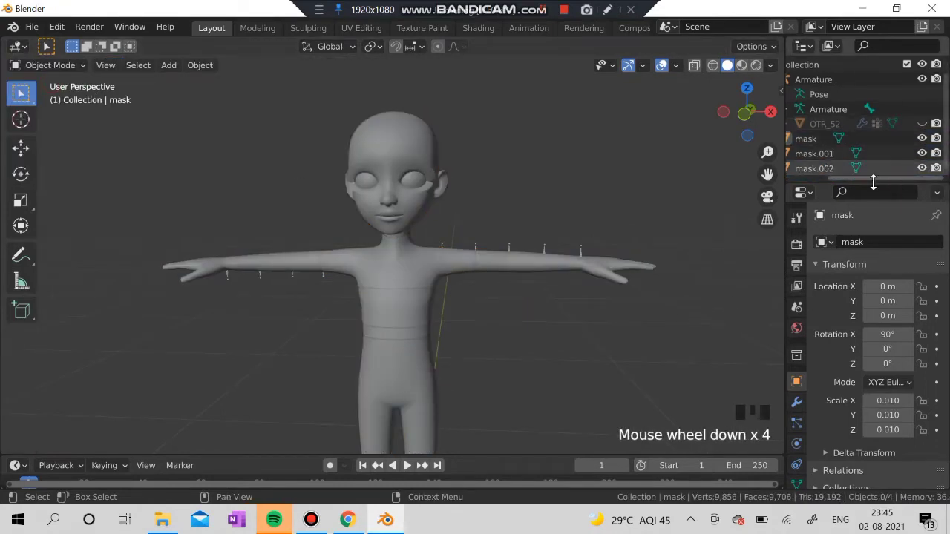
{"action": "left_click", "coordinate": [923, 169]}
{"action": "left_click", "coordinate": [922, 168]}
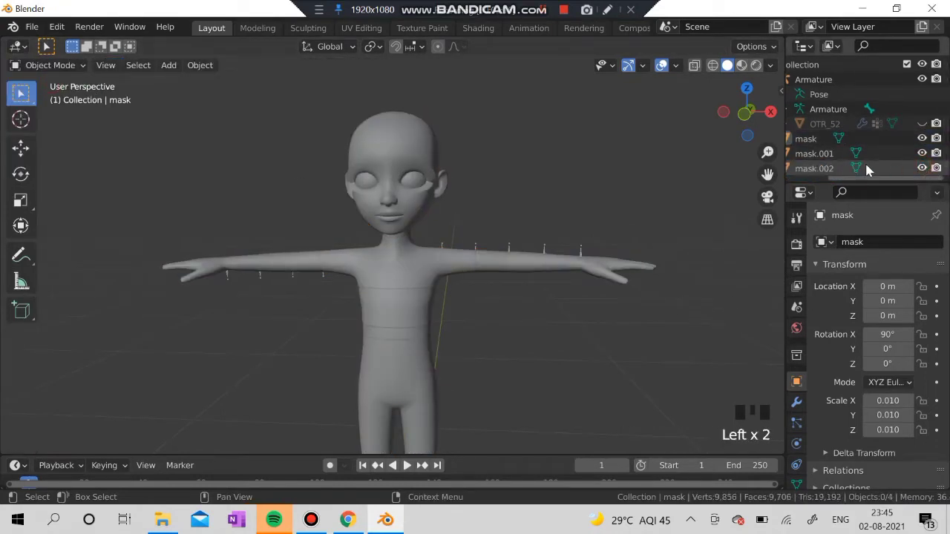
Step: Rename the separated upper-body object mask.002 as "skin"
{"action": "left_click", "coordinate": [809, 170]}
{"action": "left_click", "coordinate": [898, 242]}
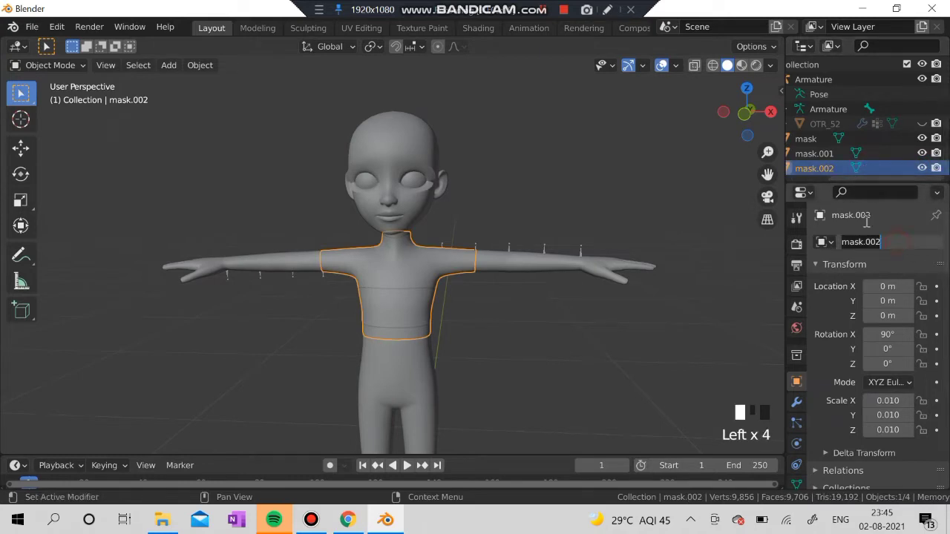
{"action": "key", "text": "BackSpace"}
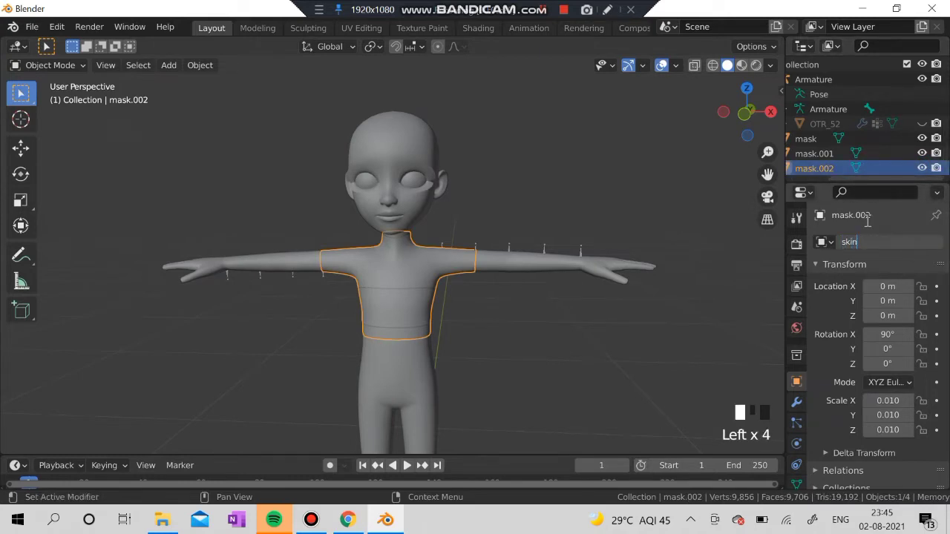
{"action": "type", "text": "skin"}
{"action": "key", "text": "Return"}
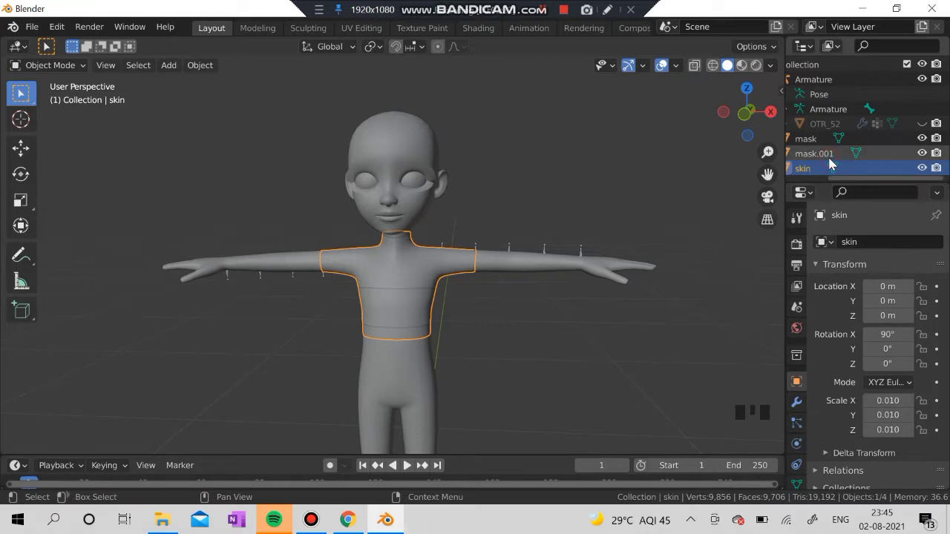
Step: Rename the chest band object mask.001 as "top"
{"action": "left_click", "coordinate": [830, 155]}
{"action": "left_click", "coordinate": [890, 241]}
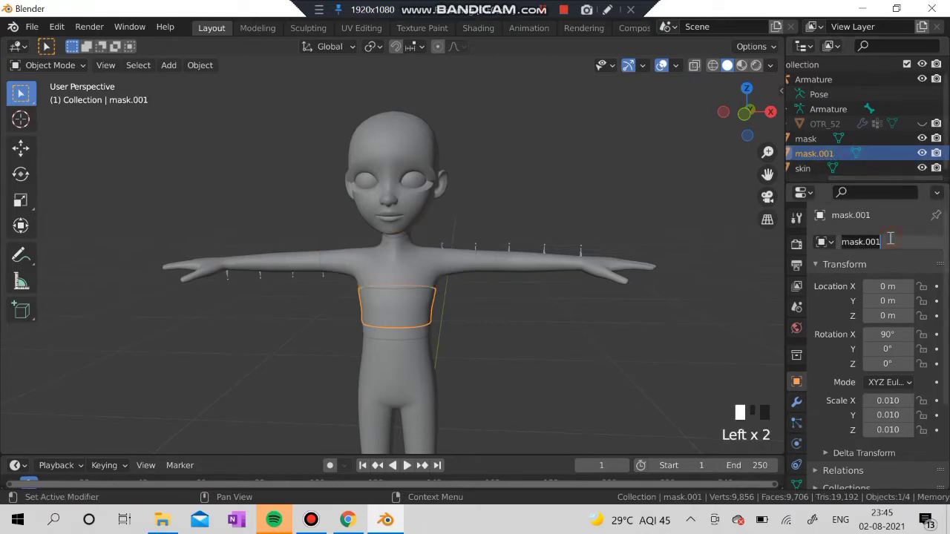
{"action": "key", "text": "BackSpace"}
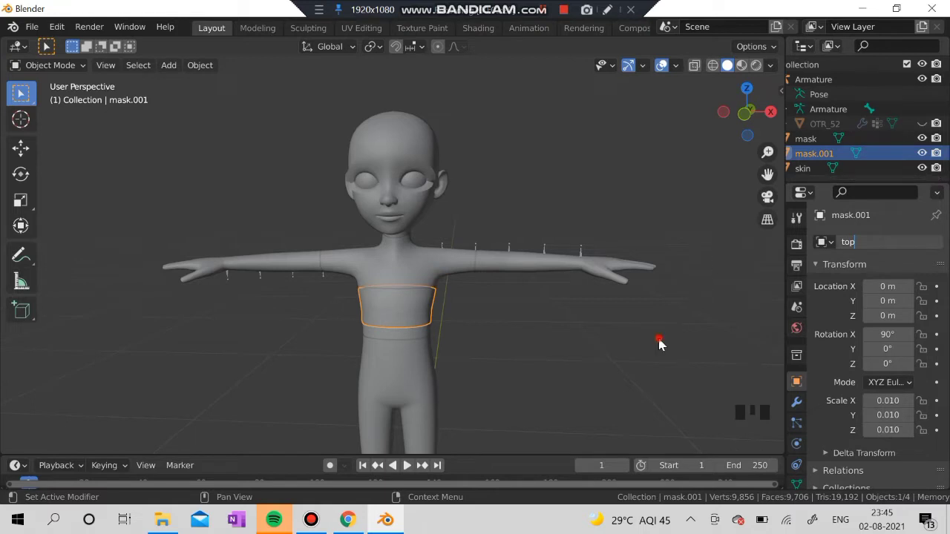
{"action": "key", "text": "Return"}
Step: Put the skin object into Sculpt Mode and hide the top object
{"action": "left_click", "coordinate": [895, 155]}
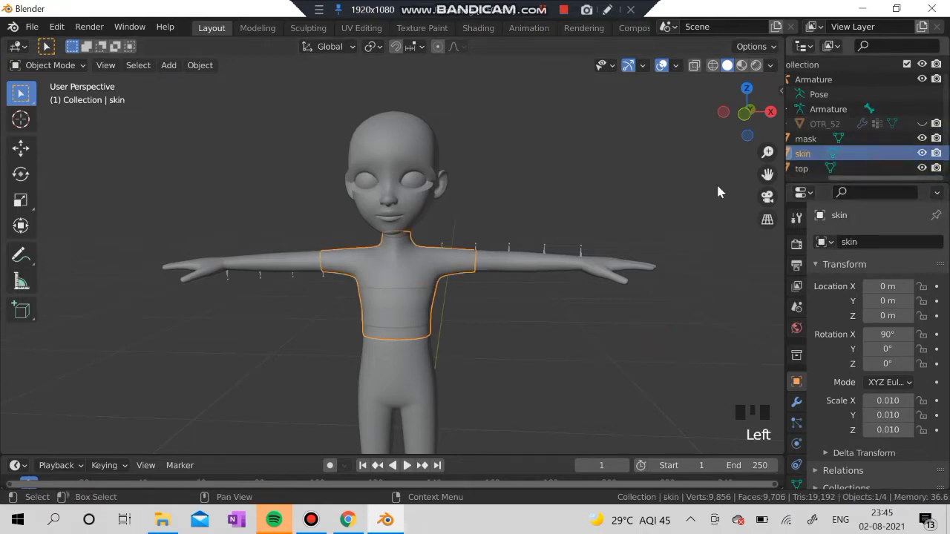
{"action": "left_click", "coordinate": [49, 65]}
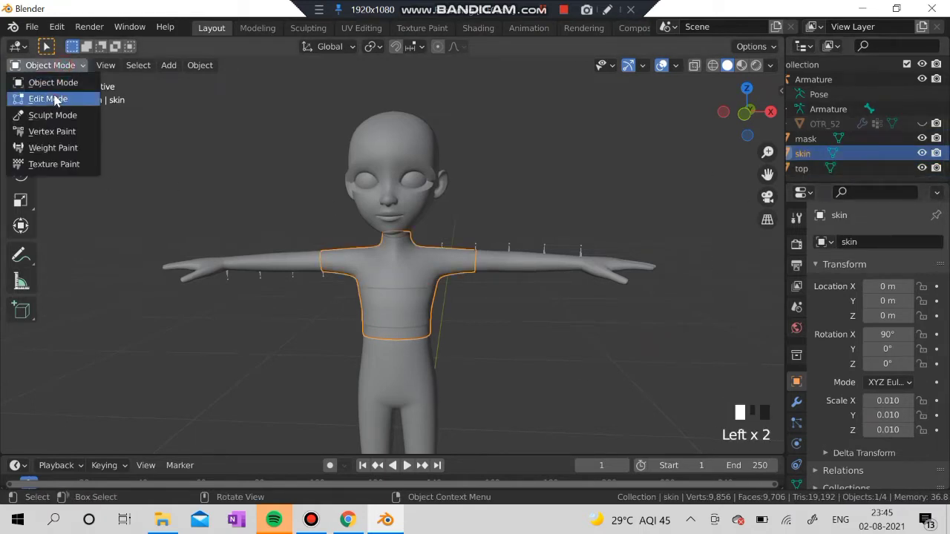
{"action": "left_click", "coordinate": [46, 97]}
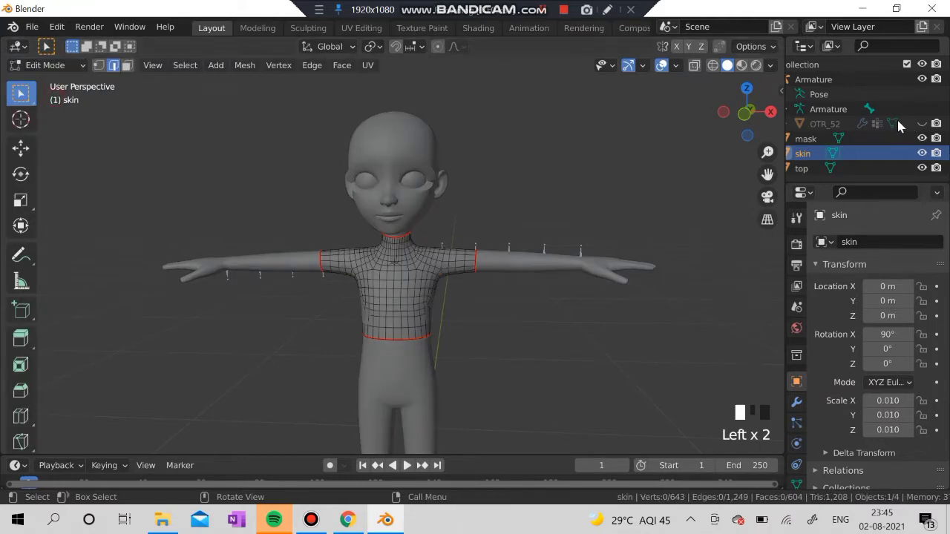
{"action": "left_click", "coordinate": [47, 66]}
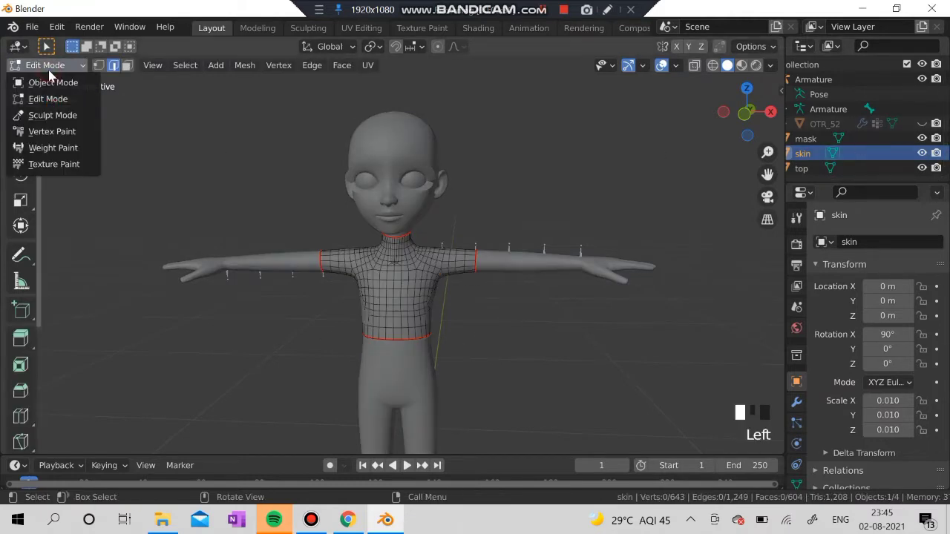
{"action": "left_click", "coordinate": [33, 116]}
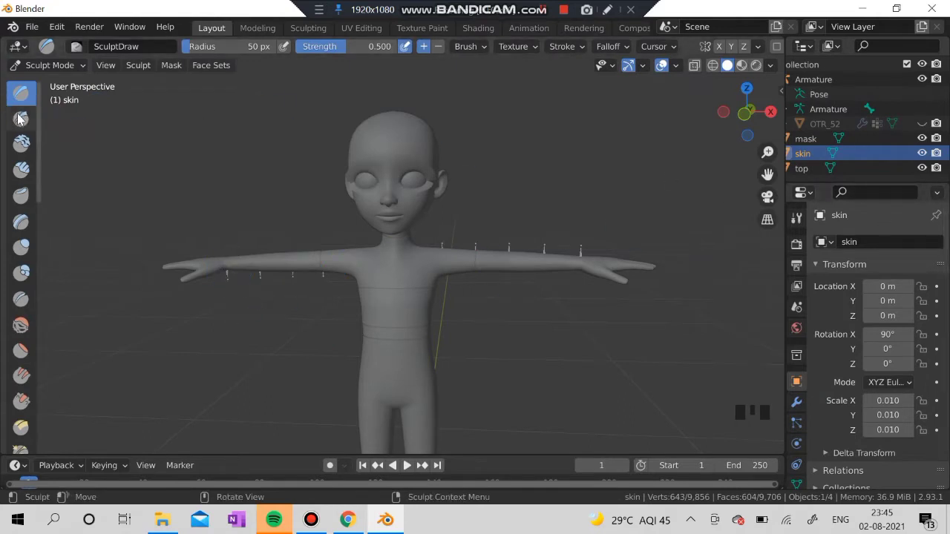
{"action": "scroll", "coordinate": [854, 160], "scroll_direction": "down", "scroll_amount": 1}
{"action": "left_click", "coordinate": [922, 168]}
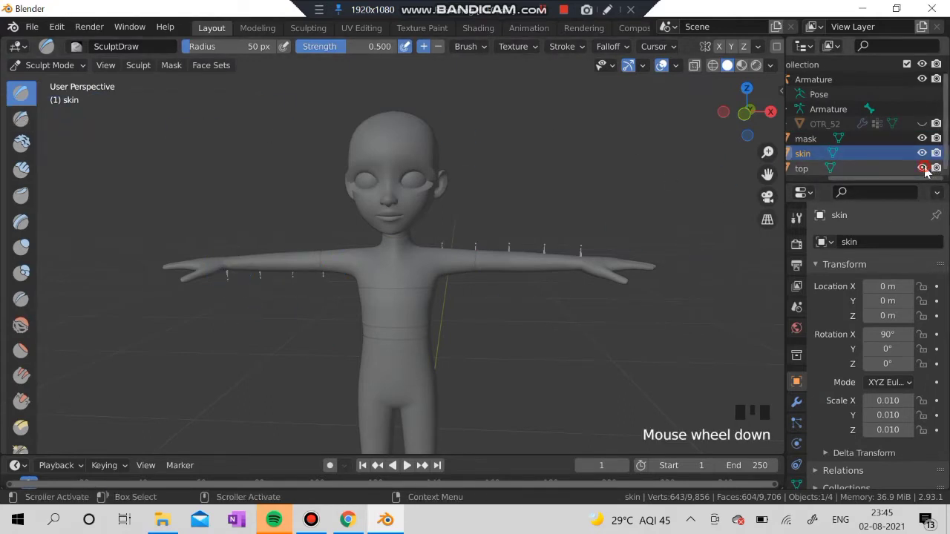
Step: Inflate the chest of the skin object with the Inflate/Deflate brush and X symmetry, radius 50 px and strength 0.500, and compare it with the top
{"action": "left_click", "coordinate": [20, 248]}
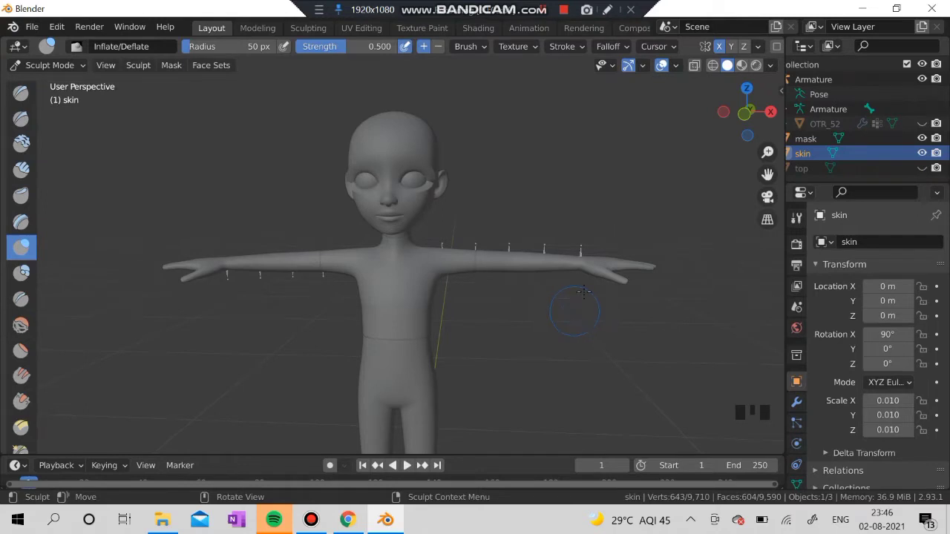
{"action": "scroll", "coordinate": [583, 292], "scroll_direction": "up", "scroll_amount": 2}
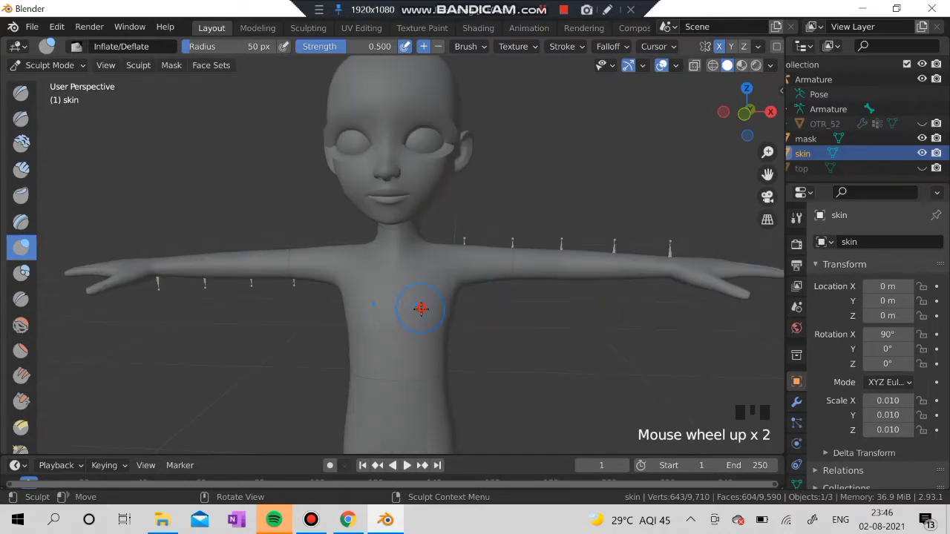
{"action": "mouse_move", "coordinate": [420, 308]}
{"action": "left_mouse_down"}
{"action": "mouse_move", "coordinate": [409, 315]}
{"action": "mouse_move", "coordinate": [439, 315]}
{"action": "left_mouse_up"}
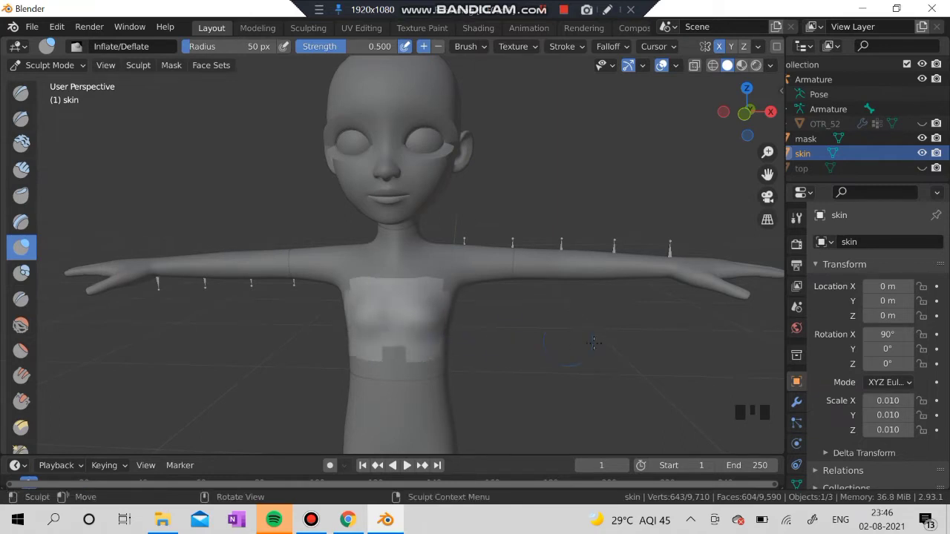
{"action": "scroll", "coordinate": [593, 337], "scroll_direction": "down", "scroll_amount": 2}
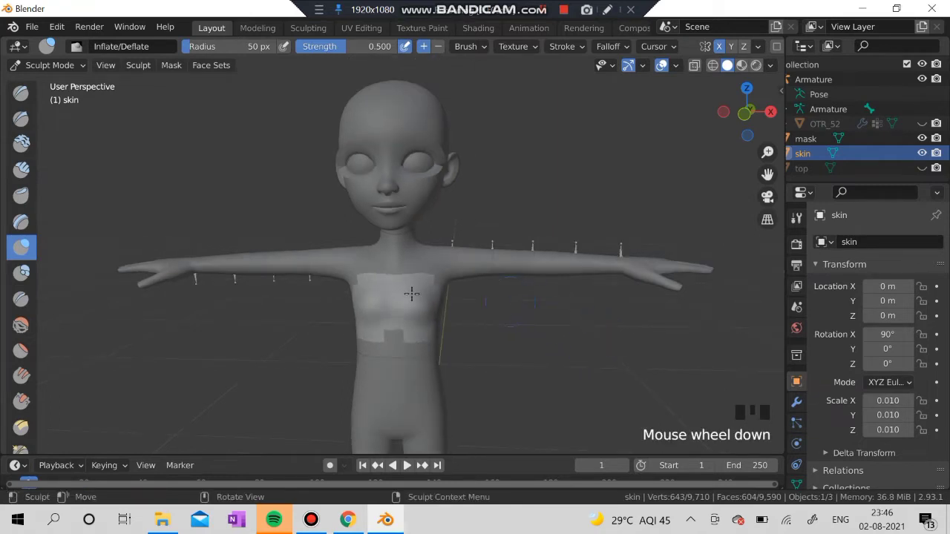
{"action": "middle_click_drag", "start_coordinate": [411, 293], "coordinate": [490, 291]}
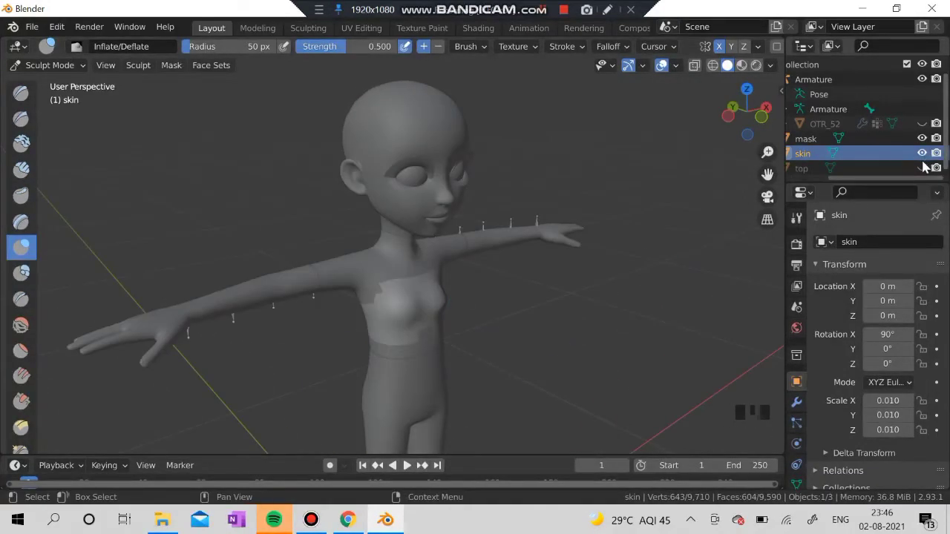
{"action": "left_click", "coordinate": [923, 168]}
{"action": "left_click", "coordinate": [923, 168]}
Step: Add more Inflate/Deflate strokes around the lower and outer chest of the skin object
{"action": "scroll", "coordinate": [392, 319], "scroll_direction": "up", "scroll_amount": 4}
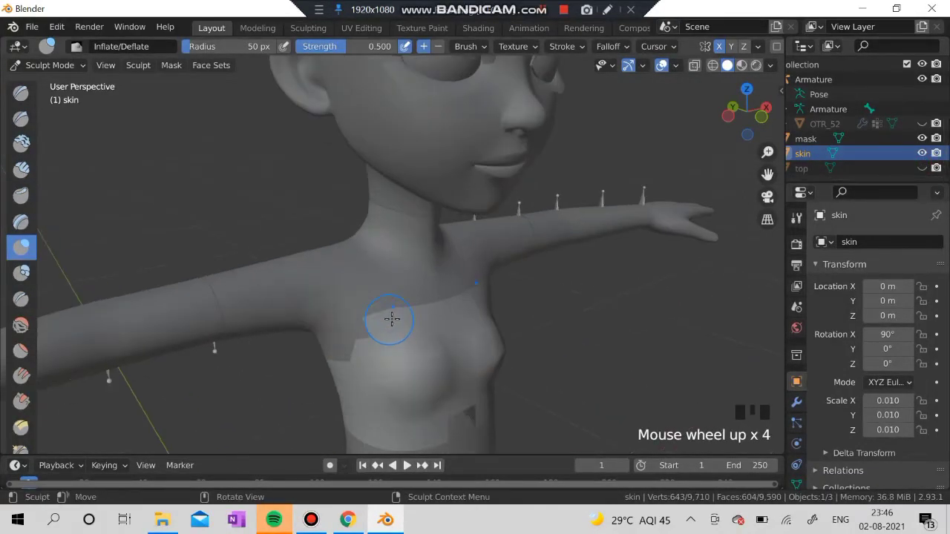
{"action": "mouse_move", "coordinate": [438, 382]}
{"action": "left_mouse_down"}
{"action": "mouse_move", "coordinate": [459, 387]}
{"action": "mouse_move", "coordinate": [450, 372]}
{"action": "left_mouse_up"}
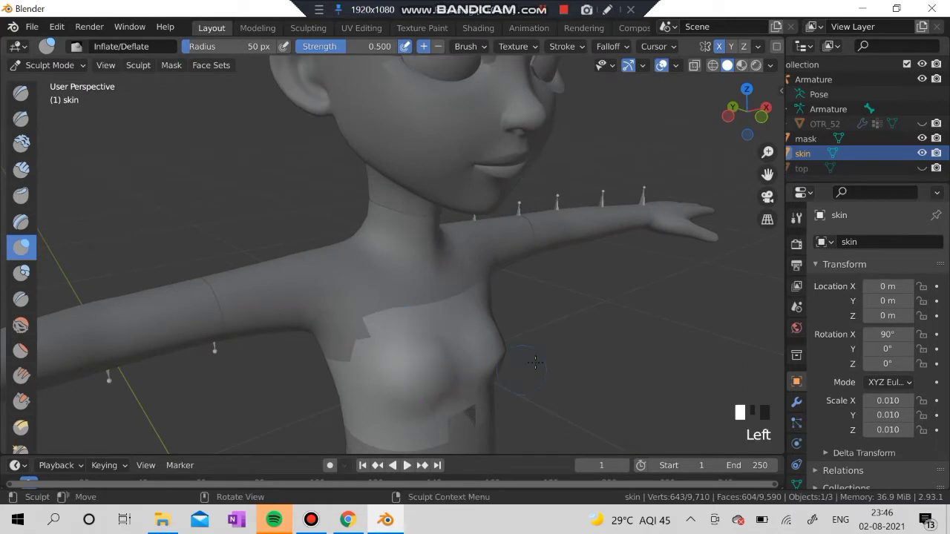
{"action": "middle_click_drag", "start_coordinate": [530, 361], "coordinate": [446, 340]}
{"action": "mouse_move", "coordinate": [466, 377]}
{"action": "left_mouse_down"}
{"action": "mouse_move", "coordinate": [484, 356]}
{"action": "mouse_move", "coordinate": [490, 371]}
{"action": "left_mouse_up"}
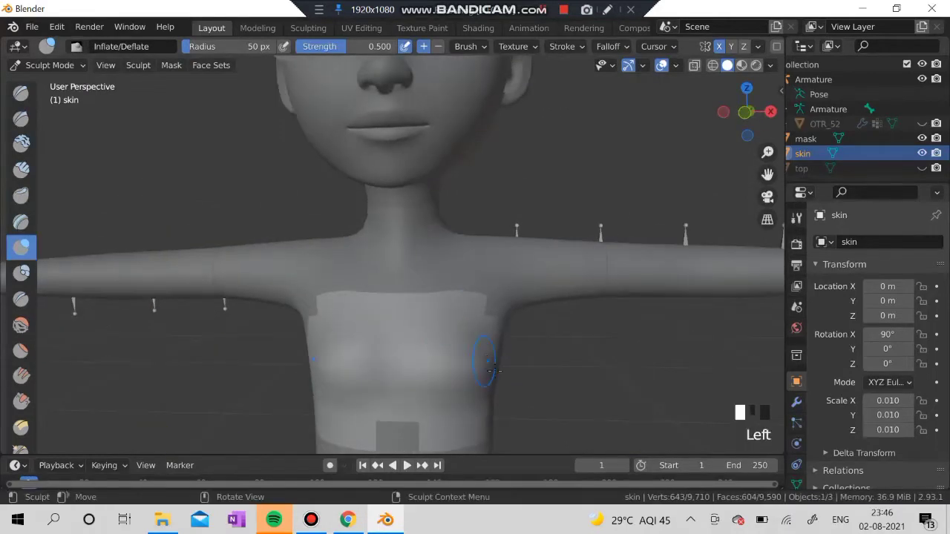
{"action": "scroll", "coordinate": [319, 344], "scroll_direction": "down", "scroll_amount": 4}
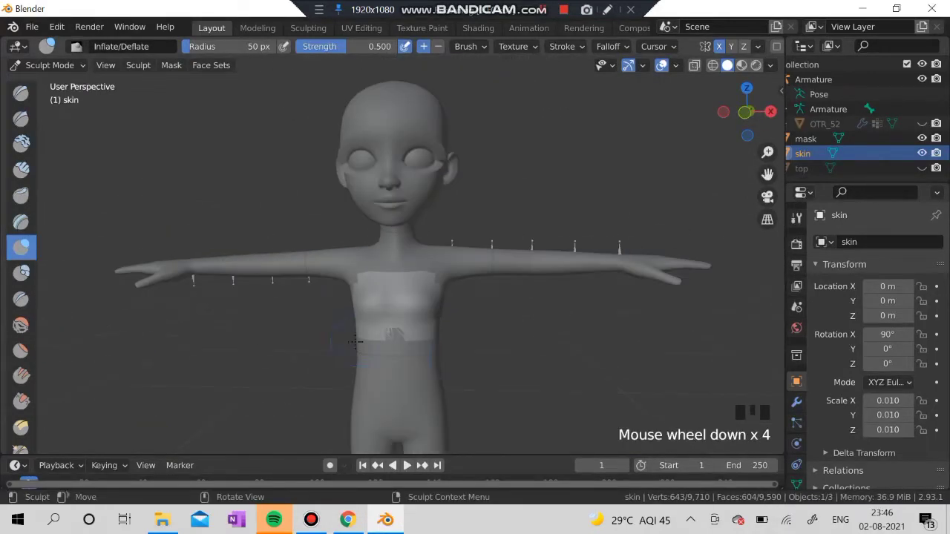
Step: Return to Object Mode, unhide the top object and select it
{"action": "left_click", "coordinate": [66, 65]}
{"action": "left_click", "coordinate": [59, 84]}
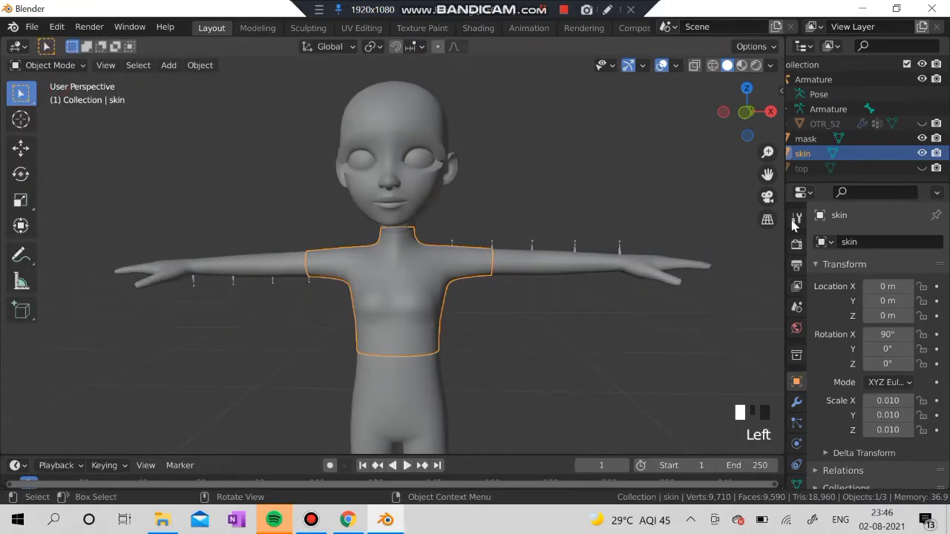
{"action": "left_click", "coordinate": [865, 168]}
{"action": "left_click", "coordinate": [922, 167]}
{"action": "left_click", "coordinate": [839, 169]}
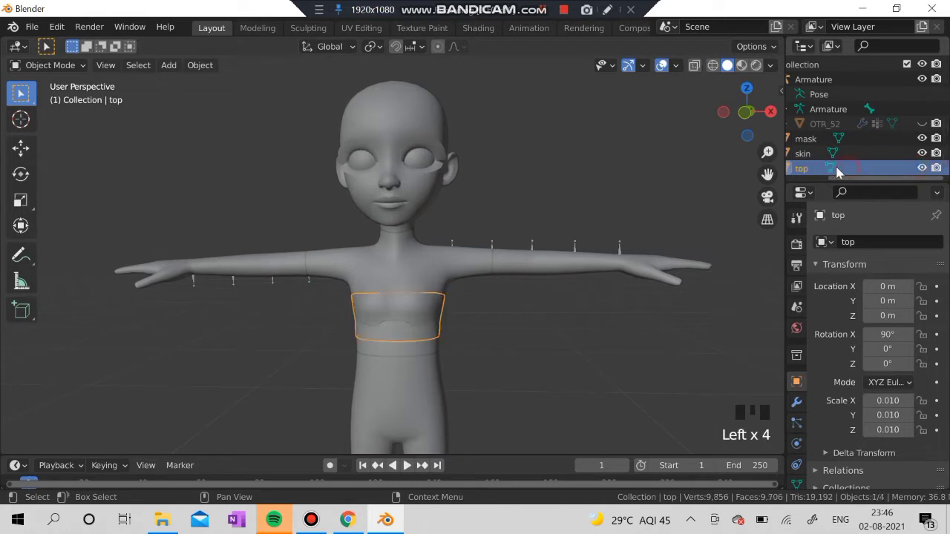
Step: Add a Shrinkwrap modifier to the top object and pick mask as its target
{"action": "left_click", "coordinate": [796, 402]}
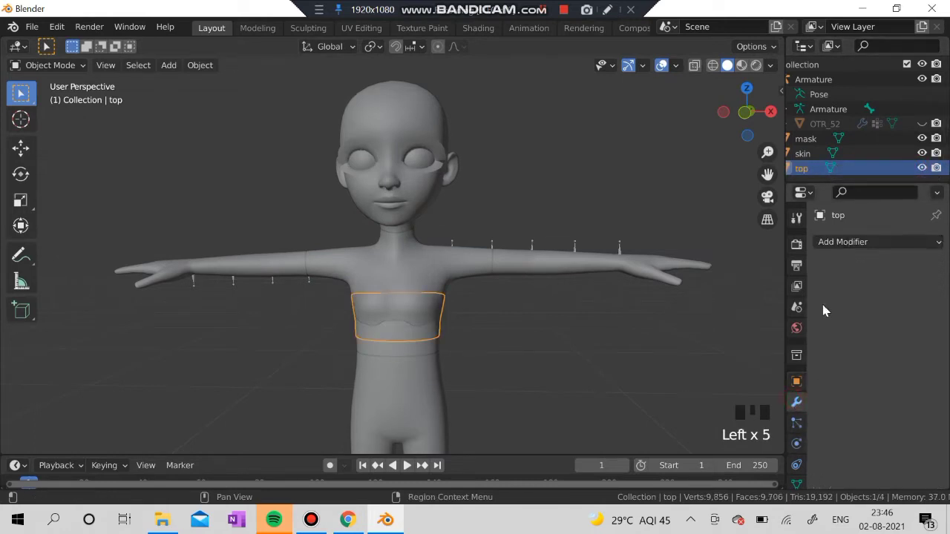
{"action": "left_click", "coordinate": [865, 242]}
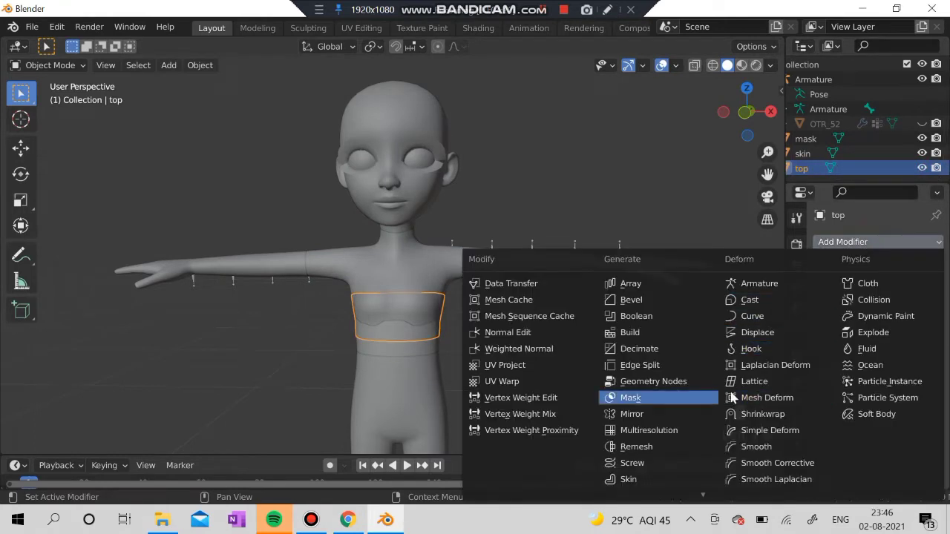
{"action": "left_click", "coordinate": [763, 414]}
{"action": "left_click", "coordinate": [919, 359]}
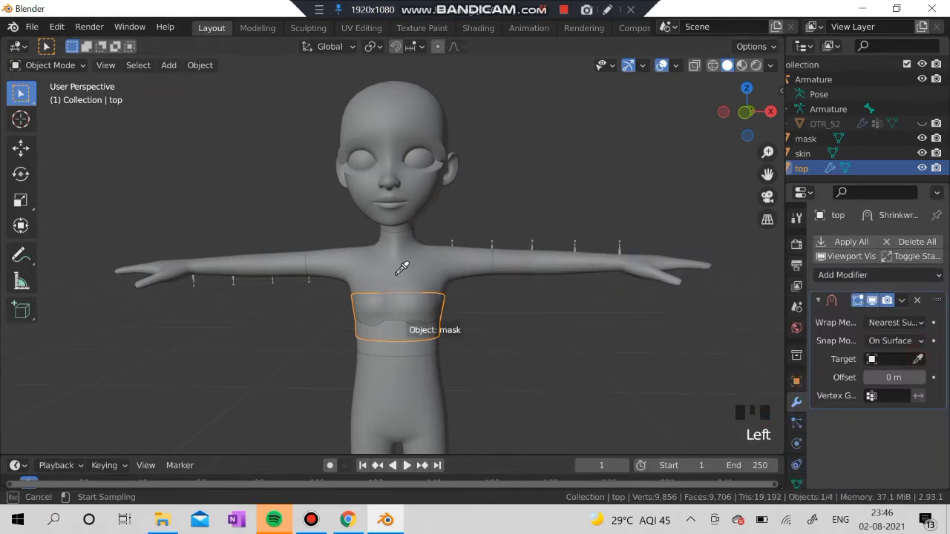
{"action": "left_click", "coordinate": [397, 256]}
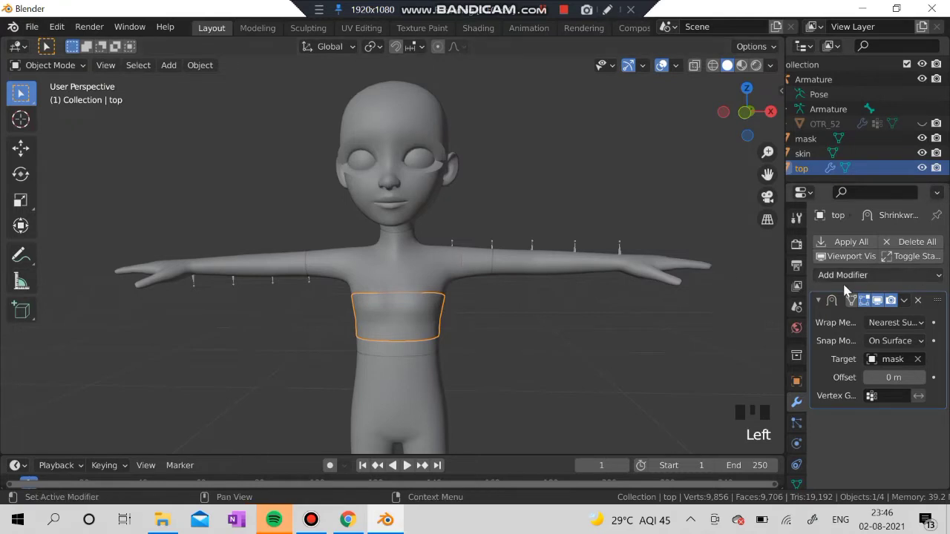
Step: Replace the target of the top's Shrinkwrap modifier with the skin object
{"action": "left_click", "coordinate": [917, 359]}
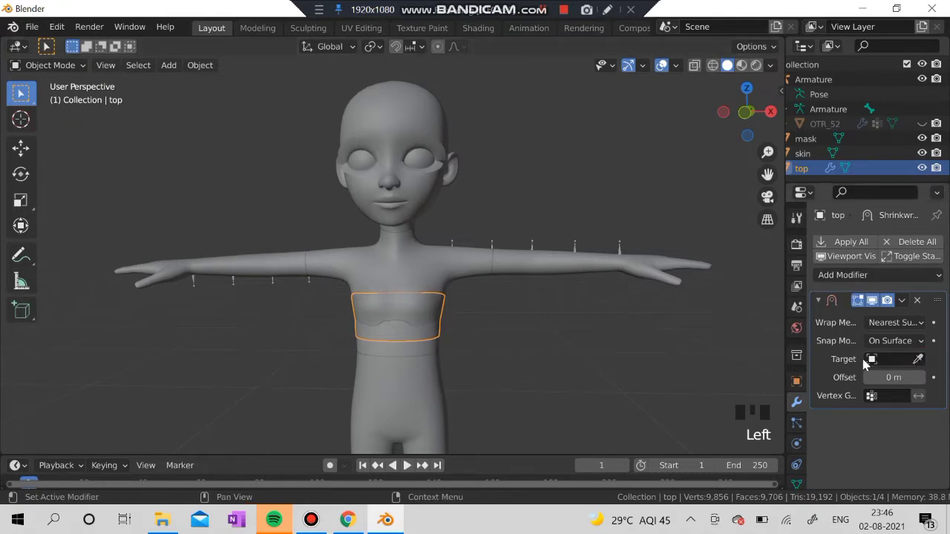
{"action": "left_click", "coordinate": [871, 360]}
{"action": "left_click", "coordinate": [806, 235]}
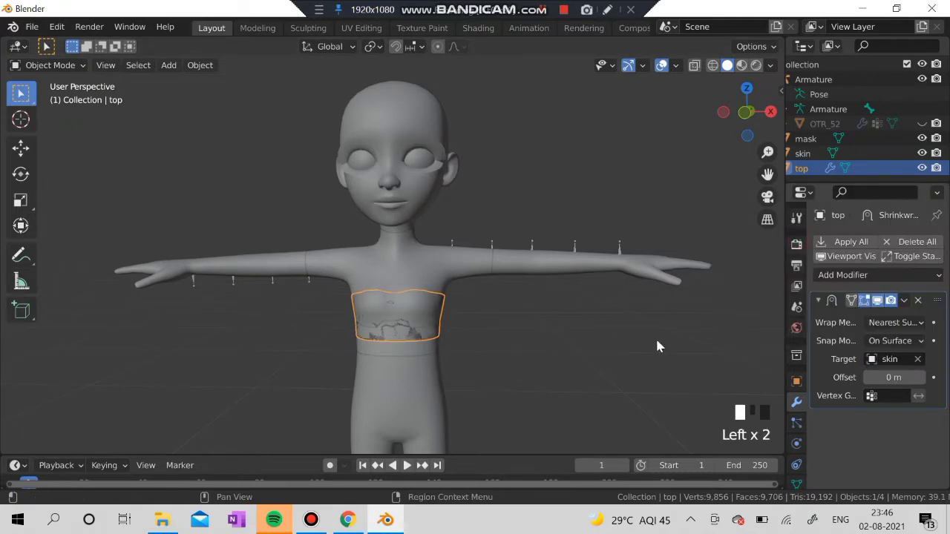
Step: Try a Shrinkwrap offset of 3.2 m on the top, and undo it
{"action": "left_click", "coordinate": [893, 377]}
{"action": "left_click_drag", "start_coordinate": [894, 377], "coordinate": [783, 406]}
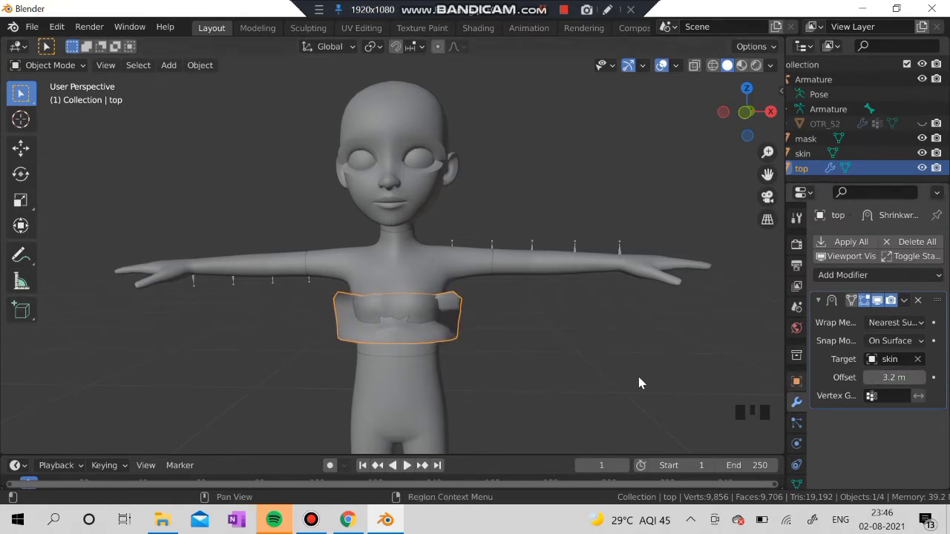
{"action": "key", "text": "ctrl+z"}
Step: Hide the mask object and briefly hide the skin object to check the shape of the top alone
{"action": "scroll", "coordinate": [430, 335], "scroll_direction": "up", "scroll_amount": 3}
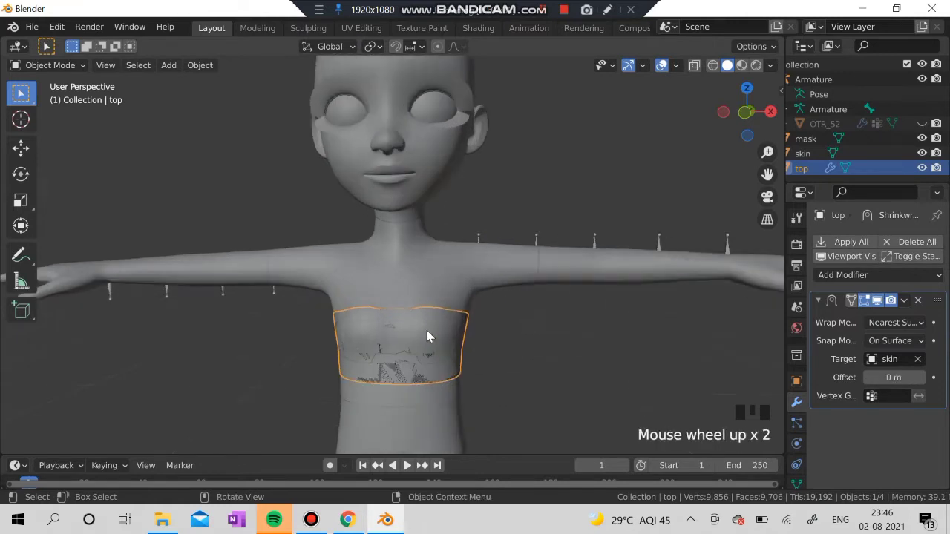
{"action": "middle_click_drag", "start_coordinate": [481, 334], "coordinate": [746, 210]}
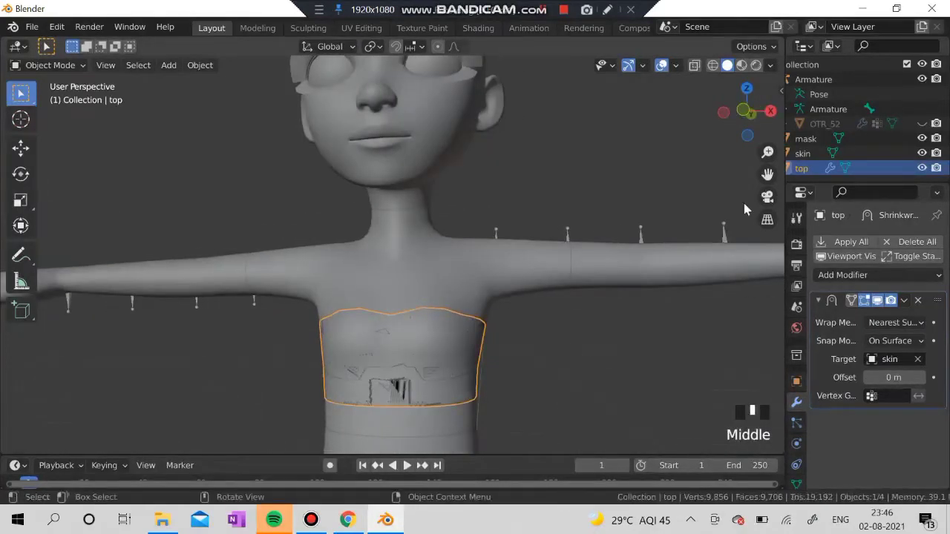
{"action": "left_click", "coordinate": [921, 138]}
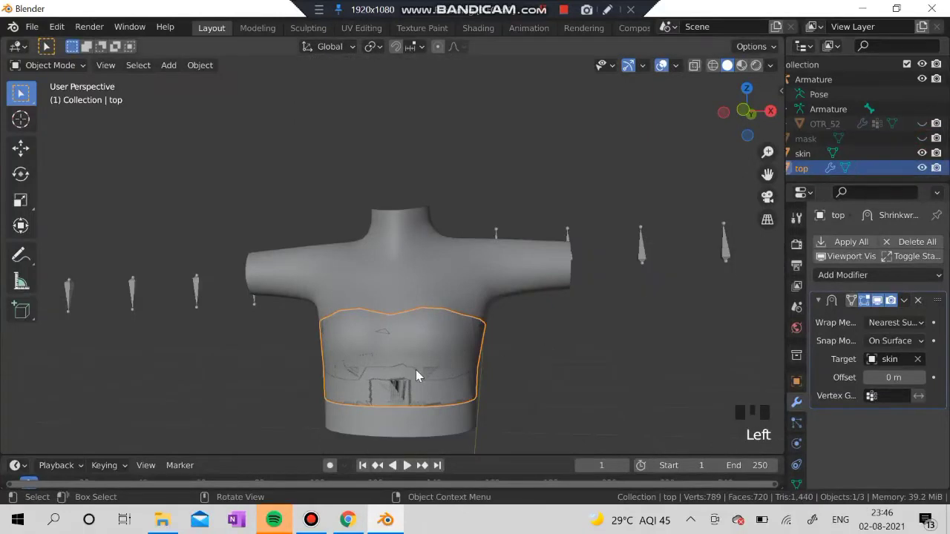
{"action": "left_click", "coordinate": [921, 155]}
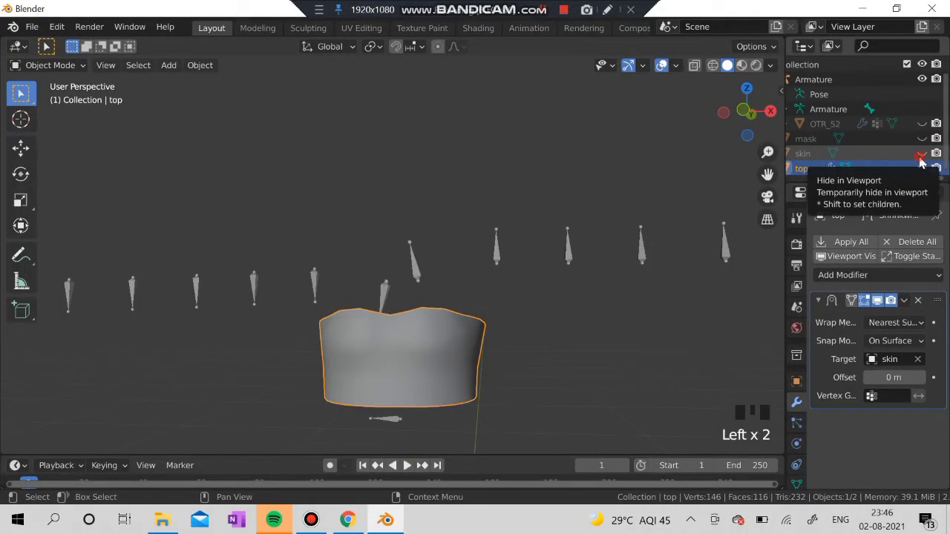
{"action": "left_click", "coordinate": [921, 154]}
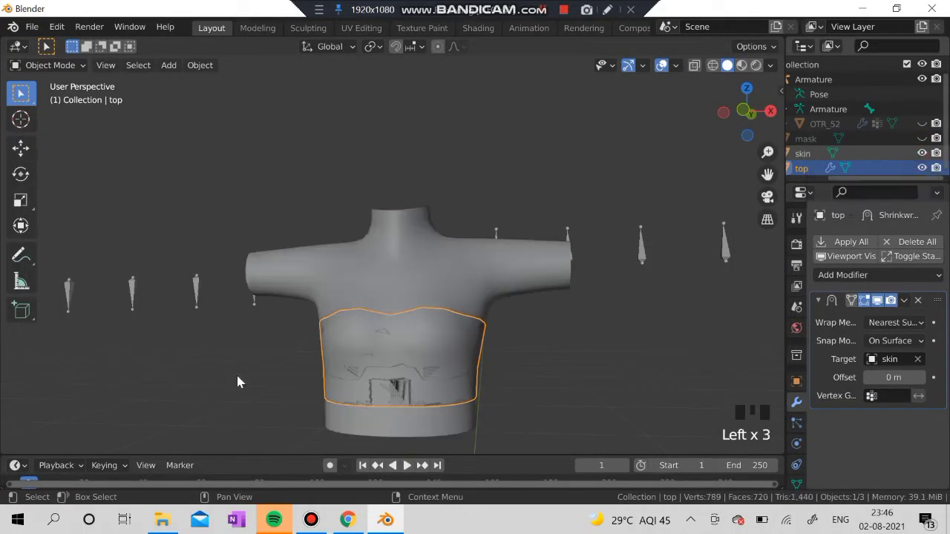
Step: Set the top's Shrinkwrap snap mode to Above Surface with an offset of 0.55 m, and deselect the top
{"action": "left_click", "coordinate": [911, 322]}
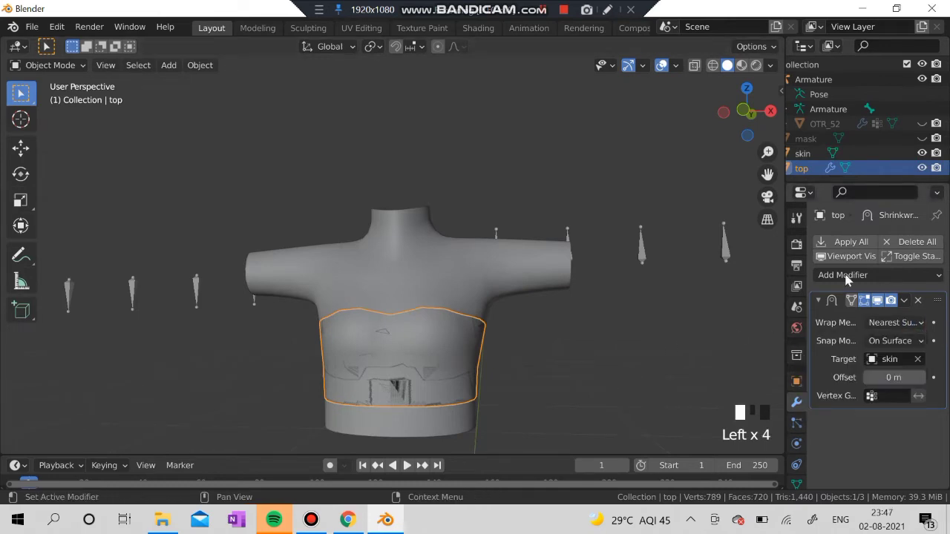
{"action": "left_click", "coordinate": [893, 341]}
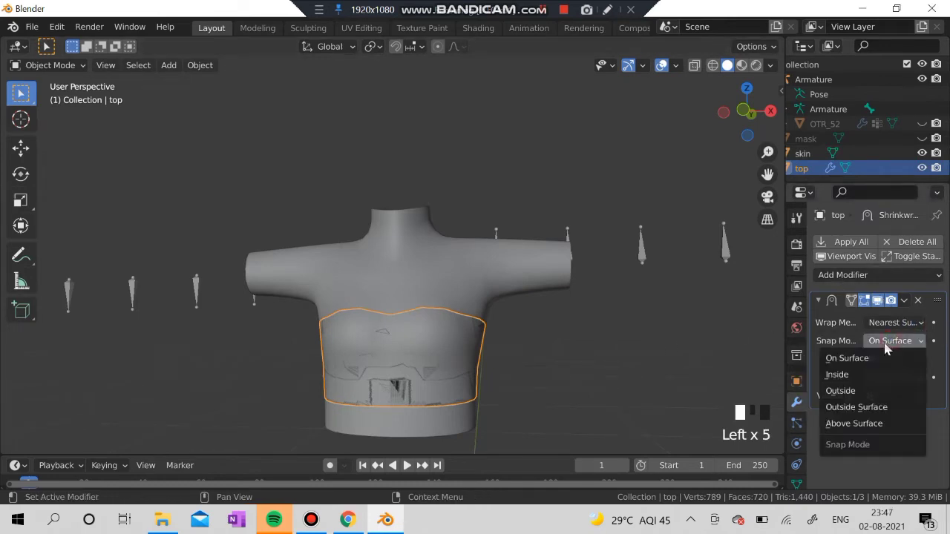
{"action": "left_click", "coordinate": [834, 423]}
{"action": "scroll", "coordinate": [482, 353], "scroll_direction": "down", "scroll_amount": 3}
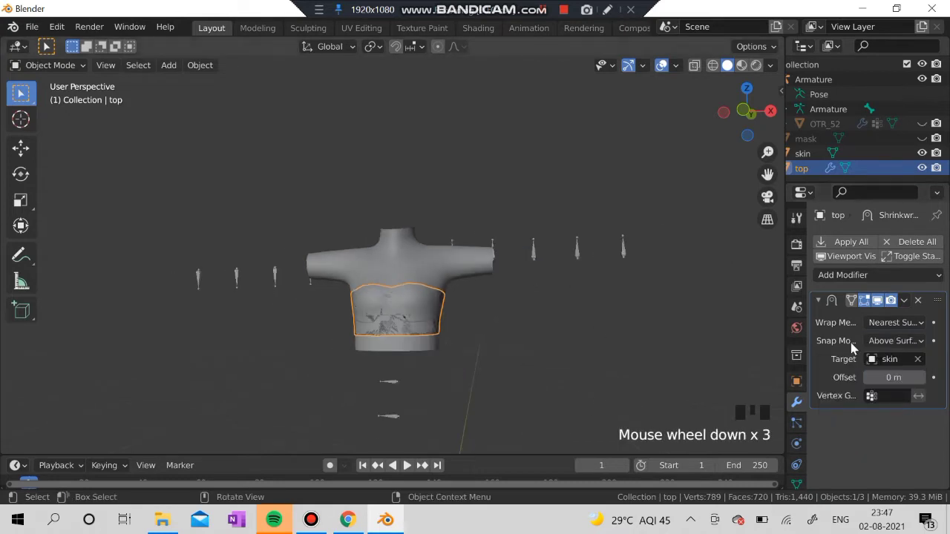
{"action": "left_click", "coordinate": [891, 377]}
{"action": "left_click_drag", "start_coordinate": [891, 377], "coordinate": [920, 377]}
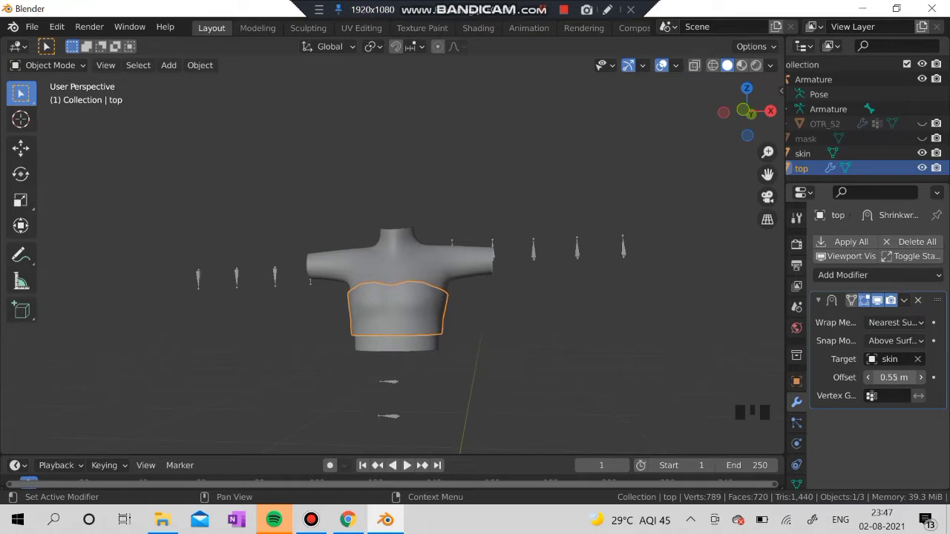
{"action": "middle_click_drag", "start_coordinate": [393, 346], "coordinate": [551, 343]}
{"action": "left_click", "coordinate": [425, 342]}
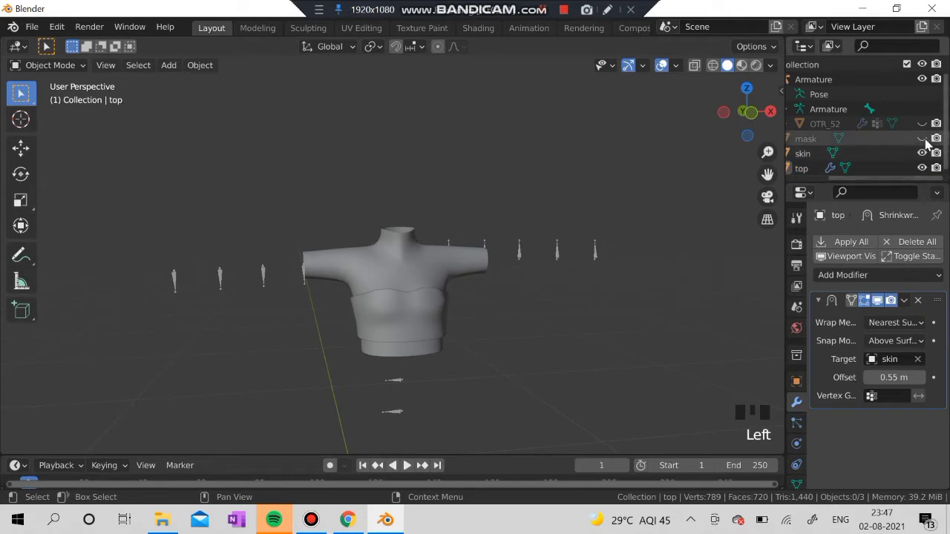
{"action": "left_click", "coordinate": [77, 63]}
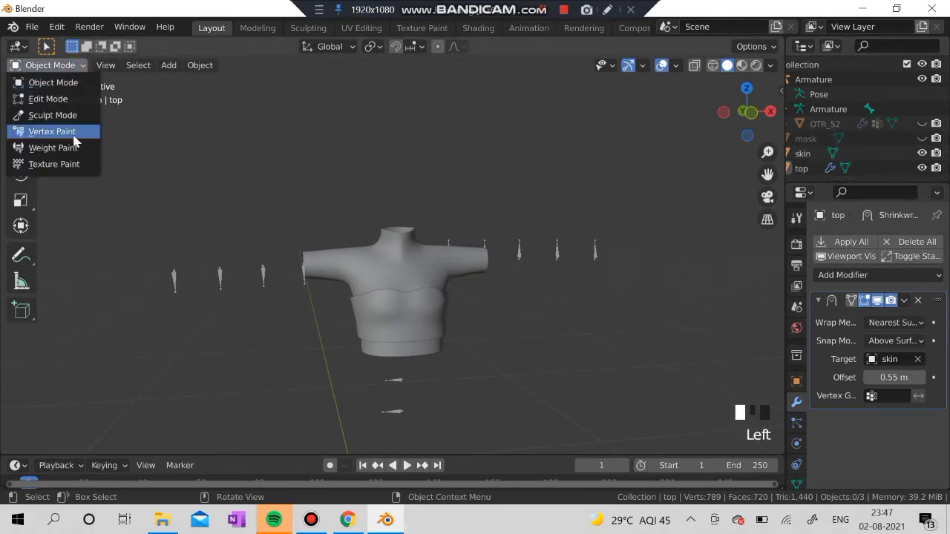
{"action": "left_click", "coordinate": [64, 99]}
{"action": "scroll", "coordinate": [411, 219], "scroll_direction": "up", "scroll_amount": 4}
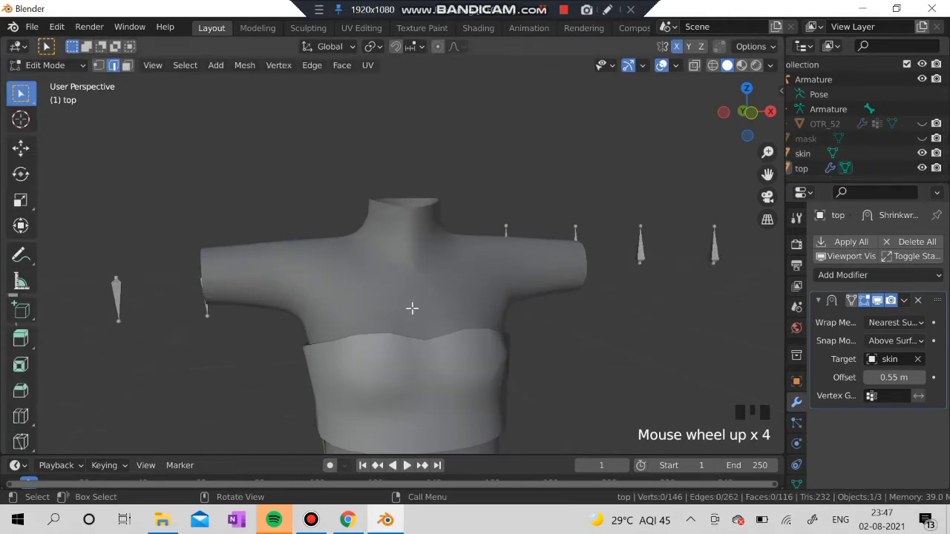
{"action": "middle_click_drag", "start_coordinate": [357, 331], "coordinate": [230, 275]}
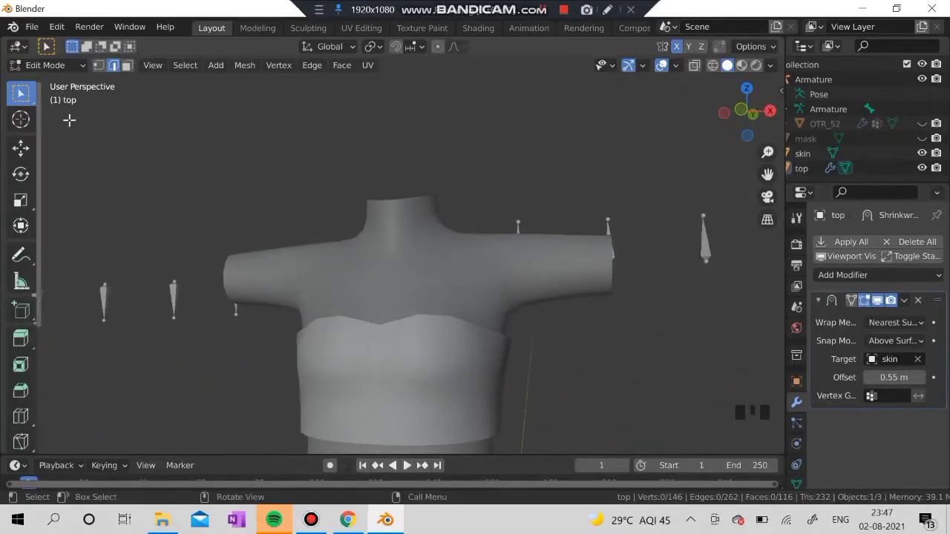
{"action": "left_click", "coordinate": [49, 65]}
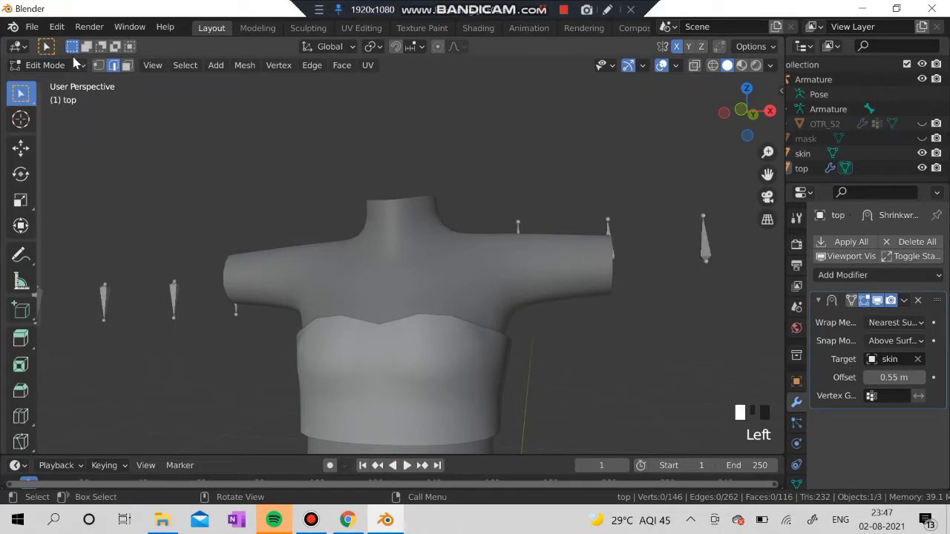
{"action": "left_click", "coordinate": [66, 68]}
{"action": "left_click", "coordinate": [53, 82]}
Step: Select the skin object and inflate its chest in Sculpt Mode with the Inflate/Deflate brush, radius 50 px and strength 0.500
{"action": "left_click", "coordinate": [415, 285]}
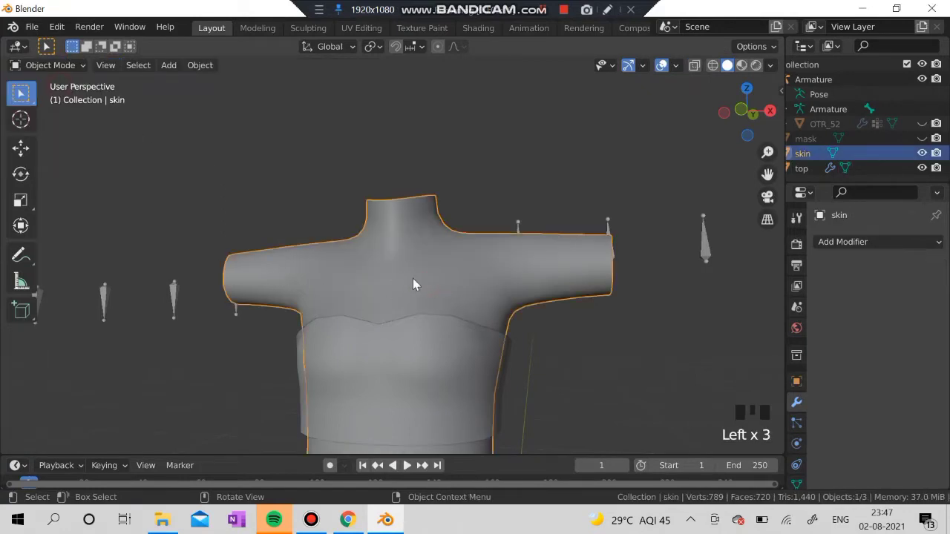
{"action": "left_click", "coordinate": [49, 65]}
{"action": "scroll", "coordinate": [245, 249], "scroll_direction": "down", "scroll_amount": 1}
{"action": "scroll", "coordinate": [245, 248], "scroll_direction": "down", "scroll_amount": 1}
{"action": "left_click", "coordinate": [50, 65]}
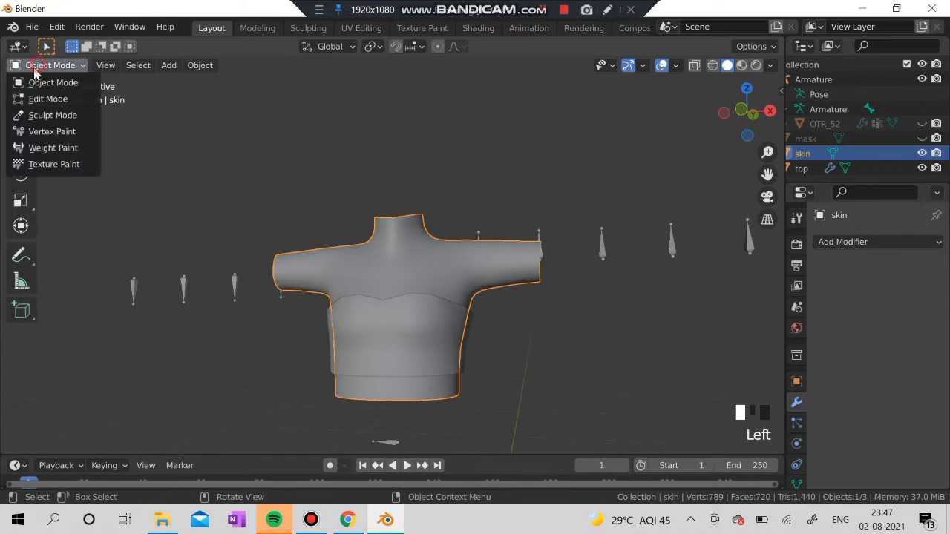
{"action": "left_click", "coordinate": [51, 116]}
{"action": "scroll", "coordinate": [335, 259], "scroll_direction": "up", "scroll_amount": 3}
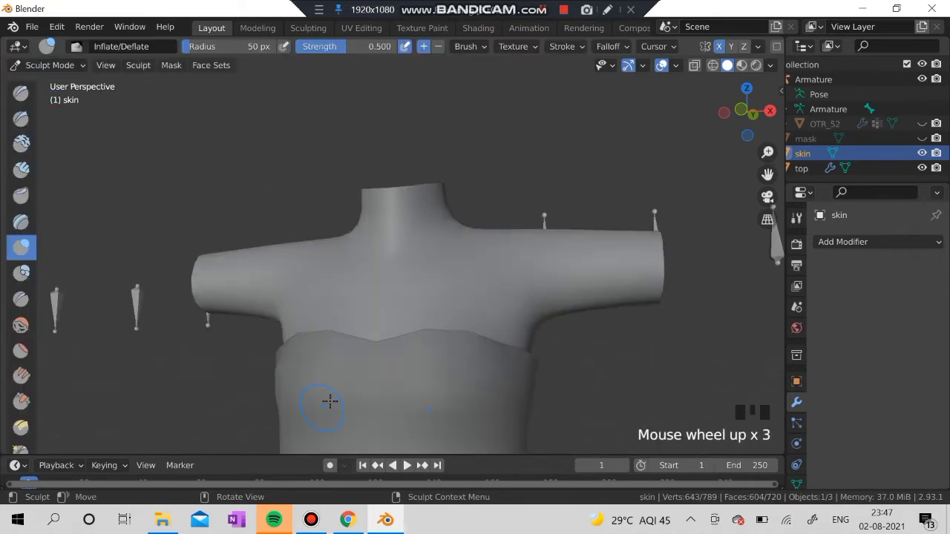
{"action": "scroll", "coordinate": [312, 371], "scroll_direction": "down", "scroll_amount": 1}
{"action": "left_click_drag", "start_coordinate": [328, 318], "coordinate": [378, 339]}
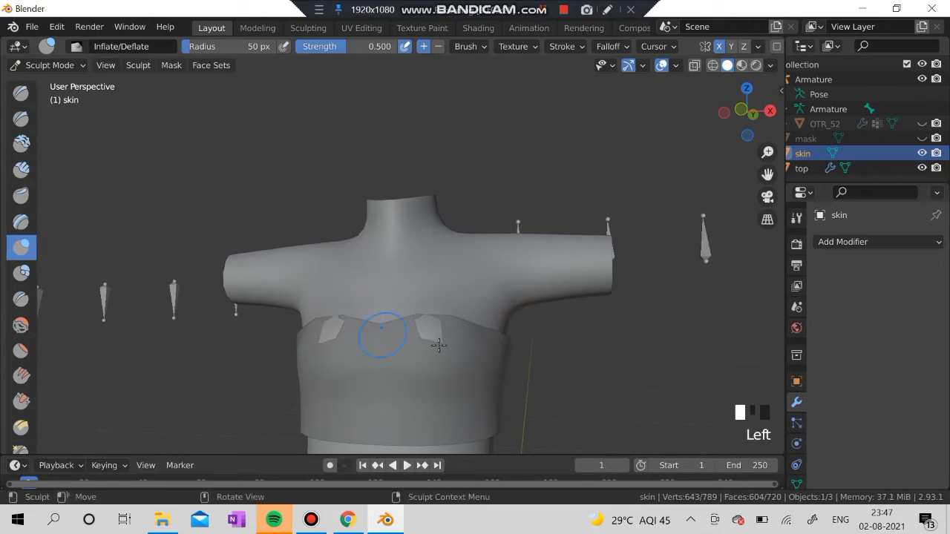
Step: Inspect the chest from the side and front, and add more Inflate/Deflate strokes along the upper edge of the top
{"action": "scroll", "coordinate": [396, 329], "scroll_direction": "down", "scroll_amount": 3}
{"action": "middle_click_drag", "start_coordinate": [397, 330], "coordinate": [334, 340]}
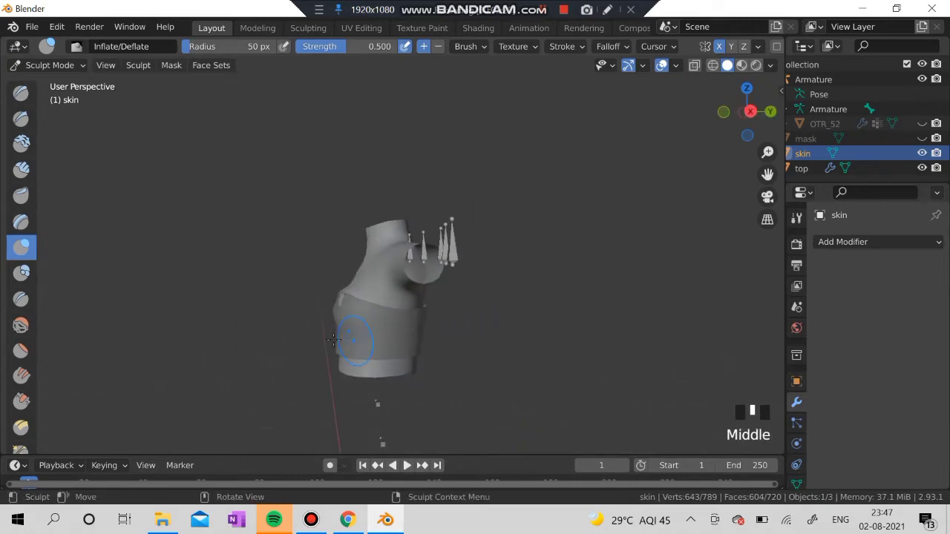
{"action": "middle_click_drag", "start_coordinate": [294, 302], "coordinate": [393, 305]}
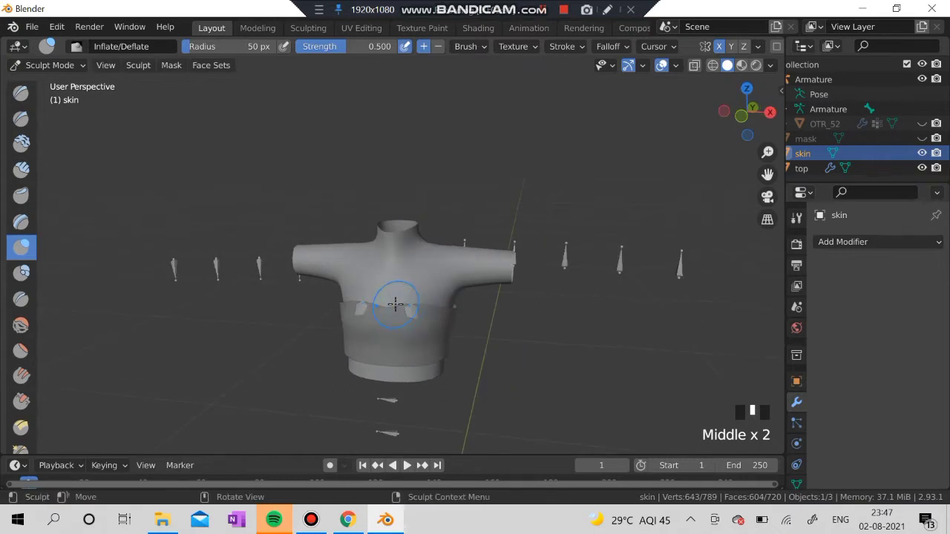
{"action": "scroll", "coordinate": [396, 303], "scroll_direction": "up", "scroll_amount": 4}
{"action": "left_click_drag", "start_coordinate": [422, 363], "coordinate": [428, 374]}
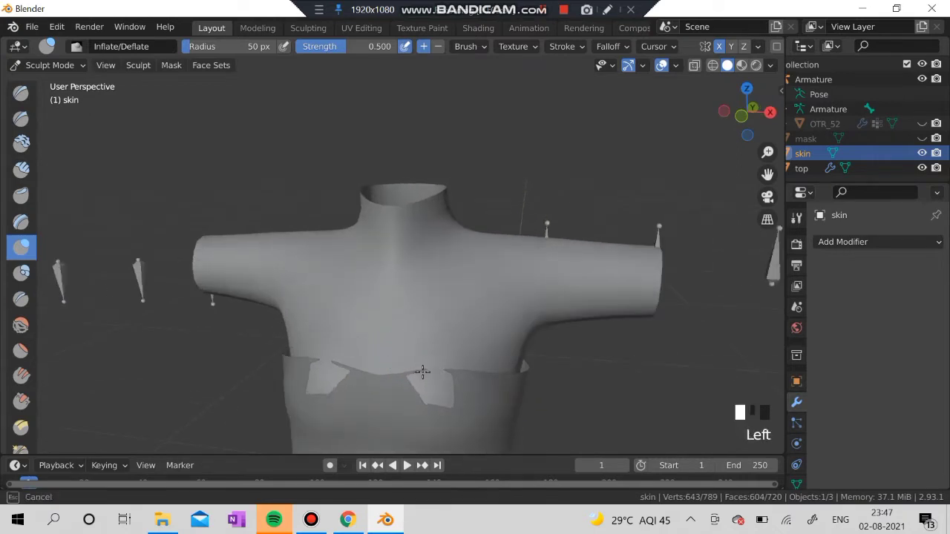
{"action": "left_click_drag", "start_coordinate": [486, 388], "coordinate": [486, 389]}
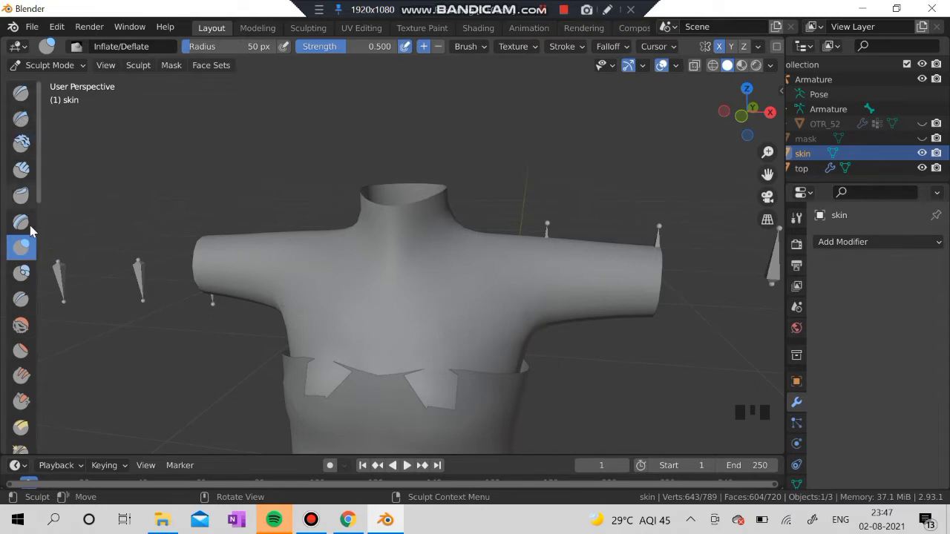
Step: Crease the skin at the middle of the chest with the Crease brush at strength 0.250, and briefly hide the top to compare
{"action": "left_click", "coordinate": [20, 298]}
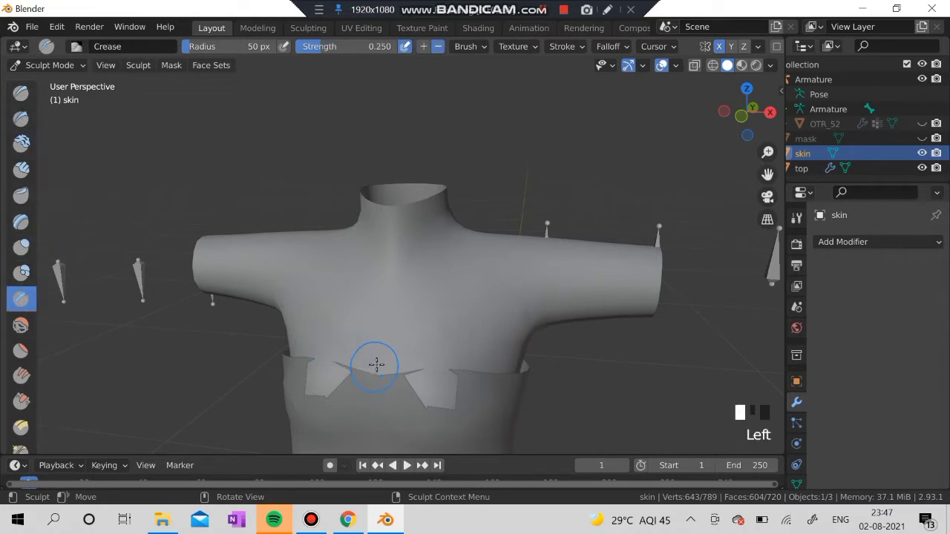
{"action": "mouse_move", "coordinate": [376, 364]}
{"action": "left_mouse_down"}
{"action": "mouse_move", "coordinate": [376, 410]}
{"action": "mouse_move", "coordinate": [356, 371]}
{"action": "left_mouse_up"}
{"action": "scroll", "coordinate": [357, 371], "scroll_direction": "down", "scroll_amount": 3}
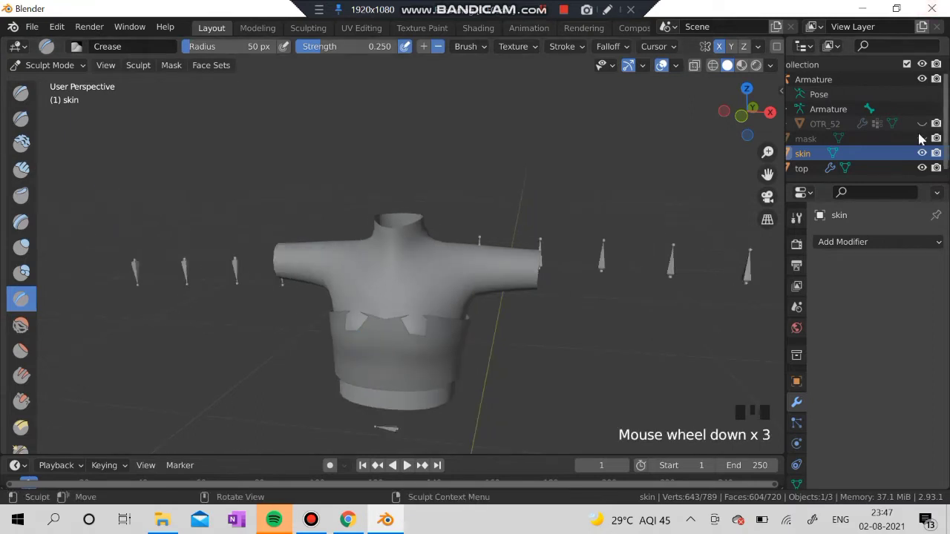
{"action": "left_click", "coordinate": [920, 169]}
{"action": "left_click", "coordinate": [922, 170]}
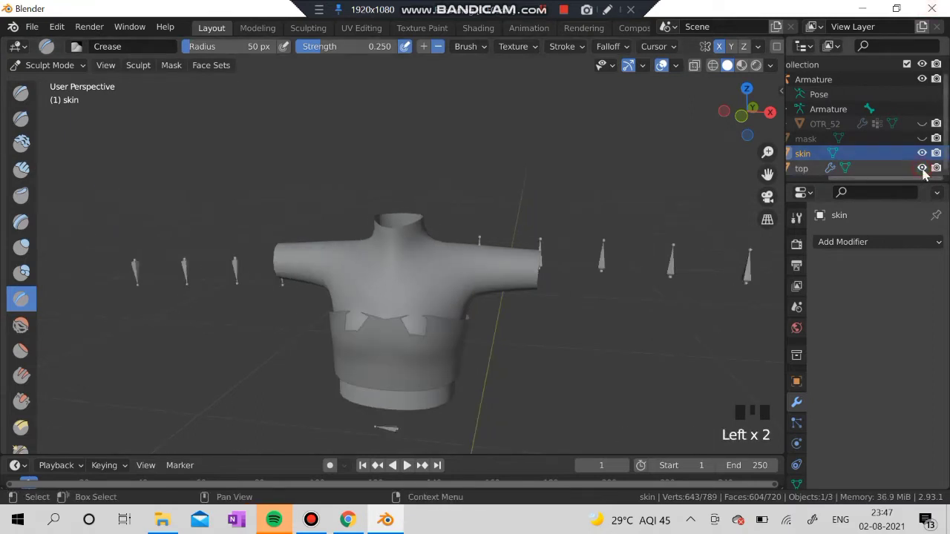
Step: Return to Object Mode, set the top's Shrinkwrap offset to 1.1 m and inspect the fit
{"action": "left_click", "coordinate": [49, 65]}
{"action": "left_click", "coordinate": [54, 83]}
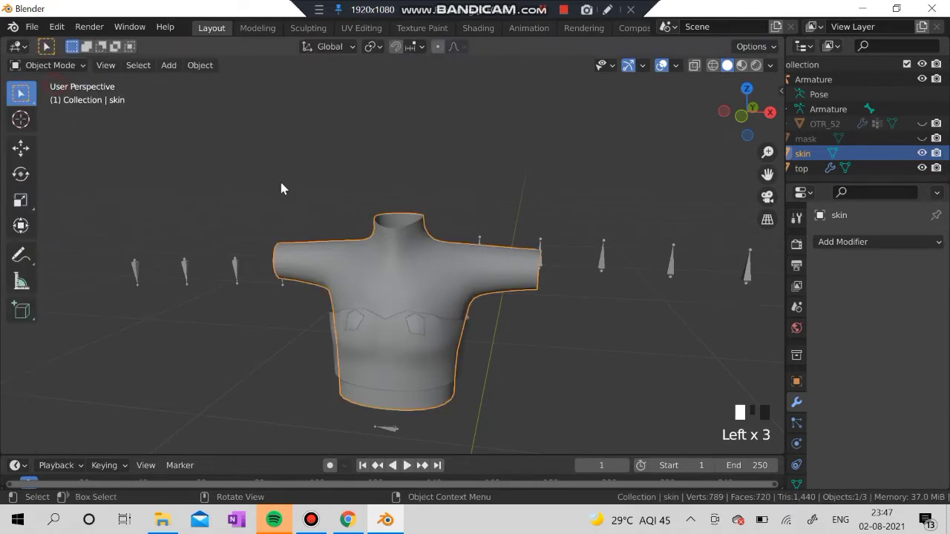
{"action": "left_click", "coordinate": [406, 357]}
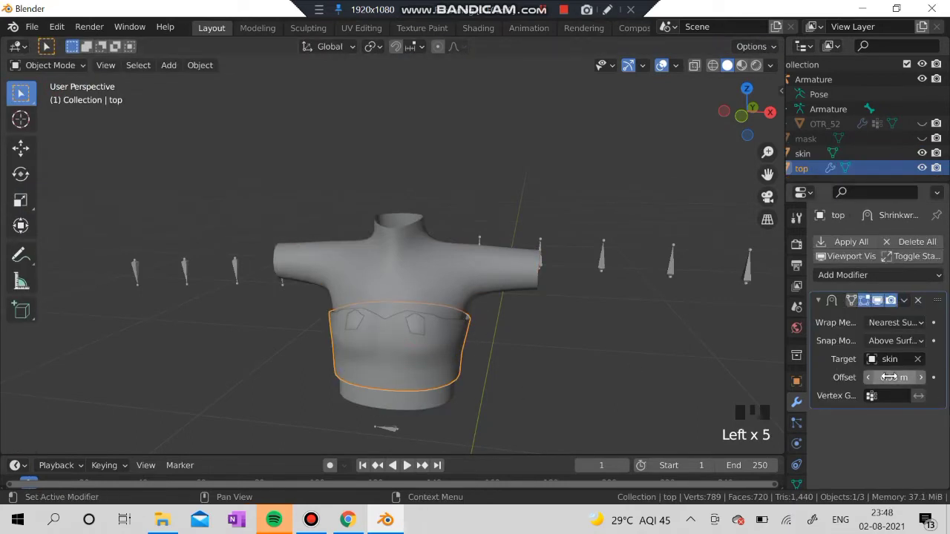
{"action": "left_click_drag", "start_coordinate": [890, 377], "coordinate": [932, 377]}
{"action": "left_click", "coordinate": [550, 372]}
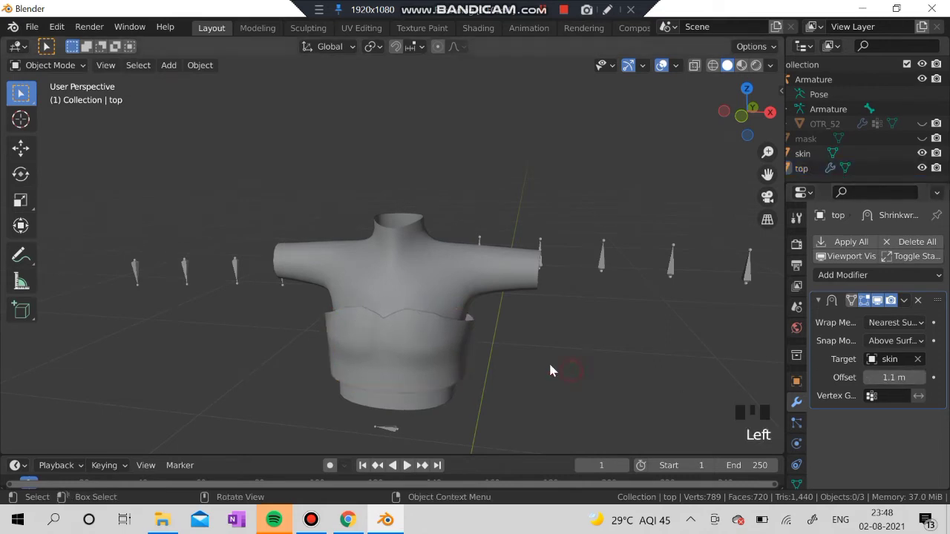
{"action": "middle_click_drag", "start_coordinate": [520, 345], "coordinate": [551, 326]}
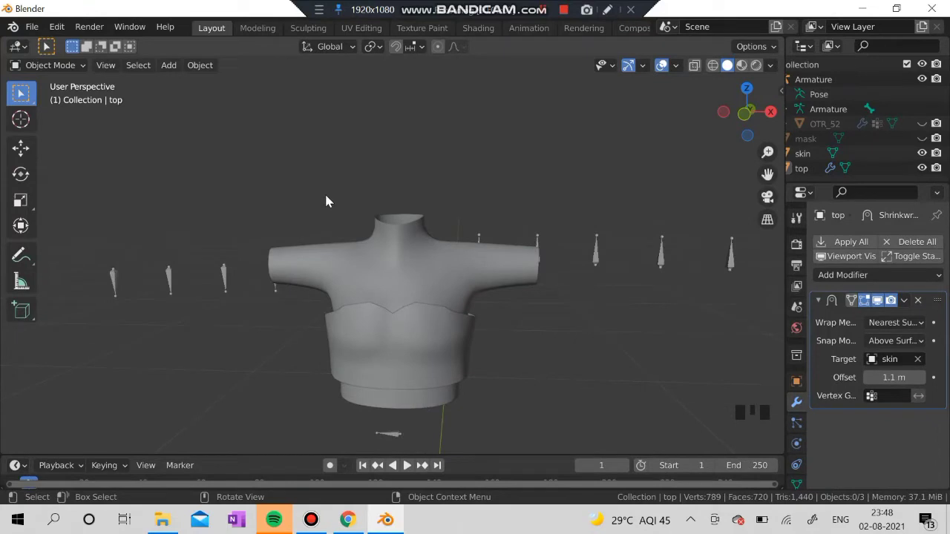
Step: Undo the last Shrinkwrap offset change and the recent sculpt strokes on the skin object
{"action": "key", "text": "ctrl+z"}
{"action": "key", "text": "ctrl+z"}
{"action": "key", "text": "ctrl+z"}
{"action": "key", "text": "ctrl+z"}
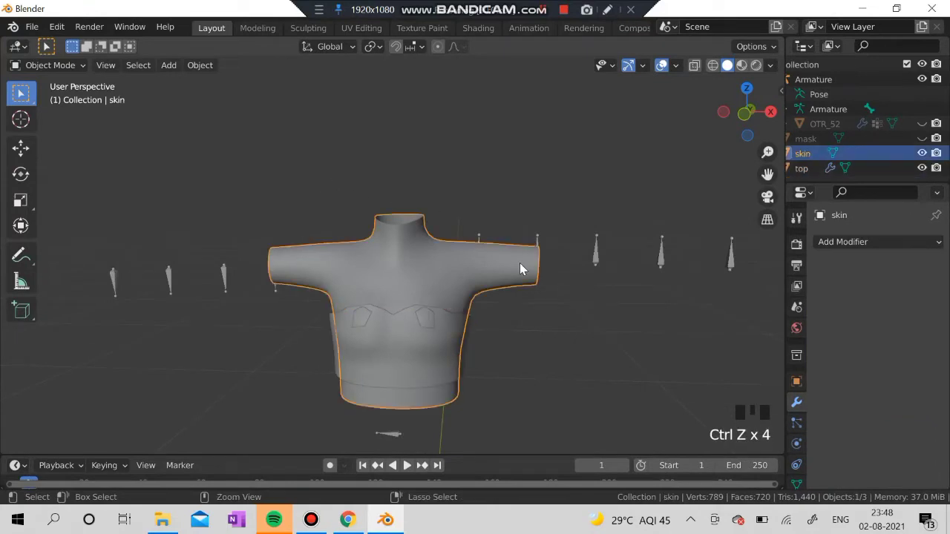
{"action": "key", "text": "ctrl+z"}
{"action": "key", "text": "ctrl+z"}
{"action": "key", "text": "ctrl+z"}
{"action": "key", "text": "ctrl+z"}
{"action": "key", "text": "ctrl+z"}
{"action": "key", "text": "ctrl+z"}
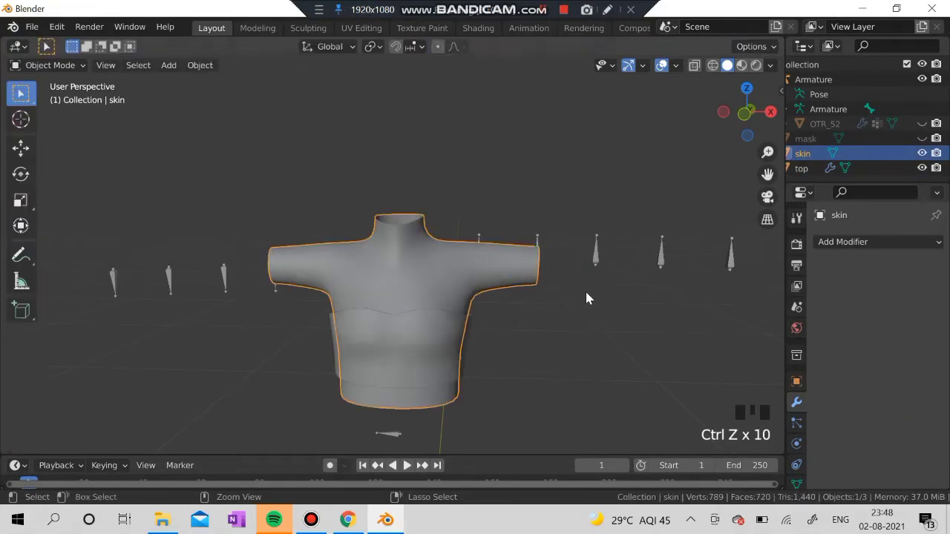
{"action": "key", "text": "ctrl+z"}
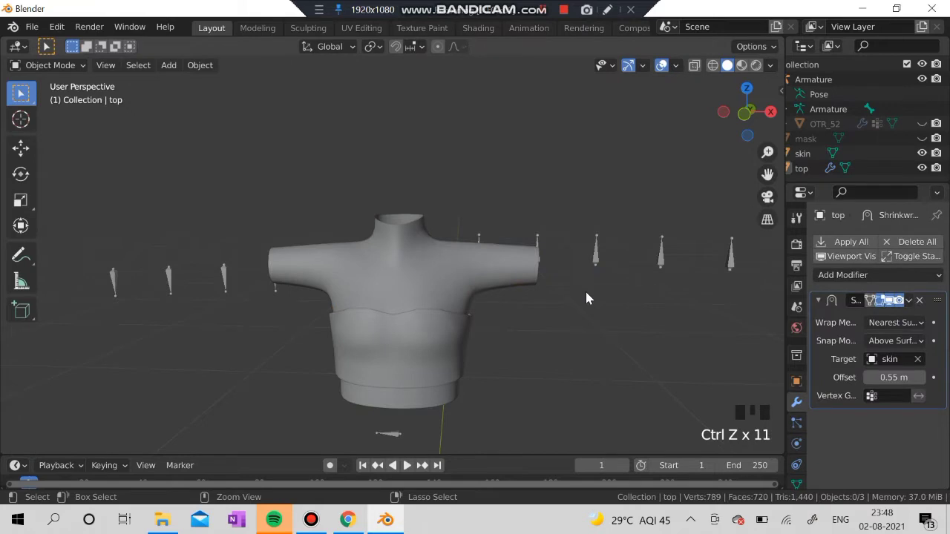
Step: Undo one more change on the top and check its fit against the skin from behind
{"action": "key", "text": "ctrl+z"}
{"action": "left_click", "coordinate": [437, 362]}
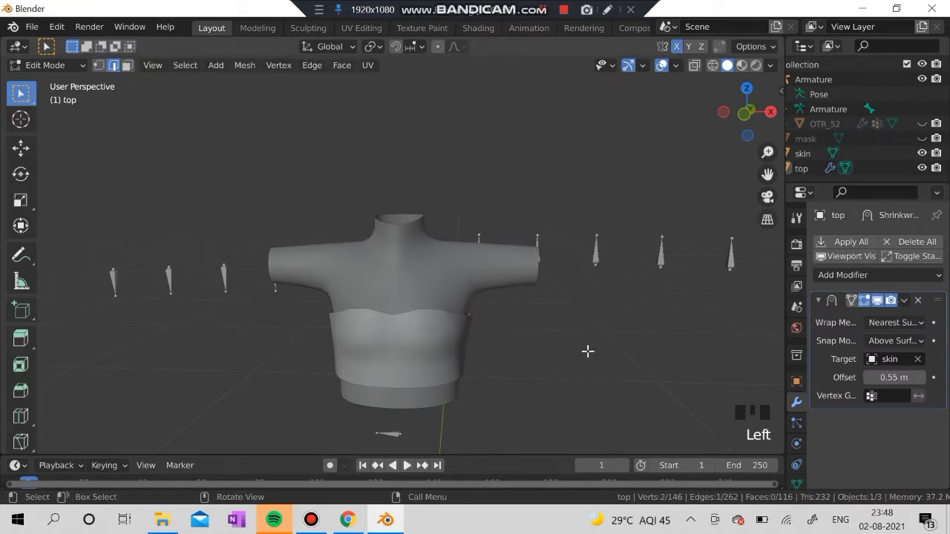
{"action": "middle_click_drag", "start_coordinate": [587, 351], "coordinate": [306, 310]}
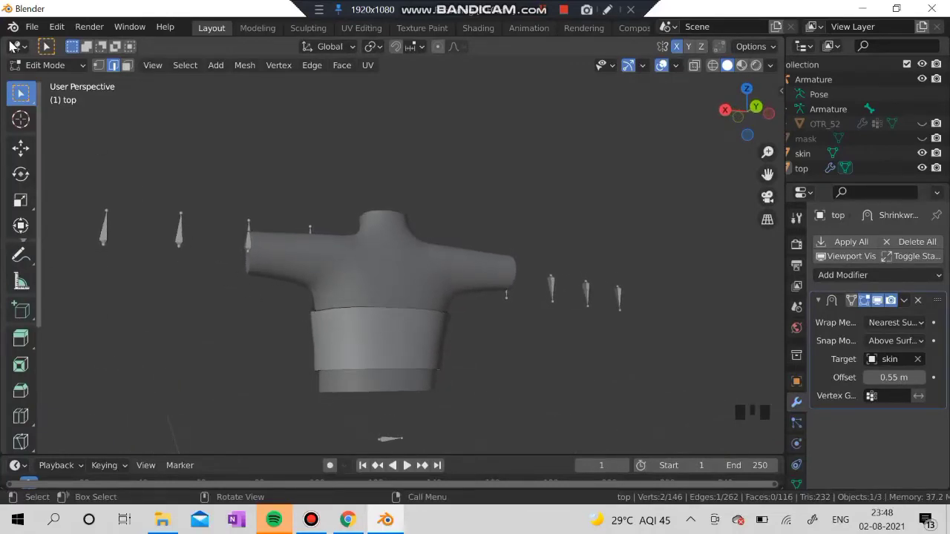
{"action": "scroll", "coordinate": [316, 305], "scroll_direction": "up", "scroll_amount": 4}
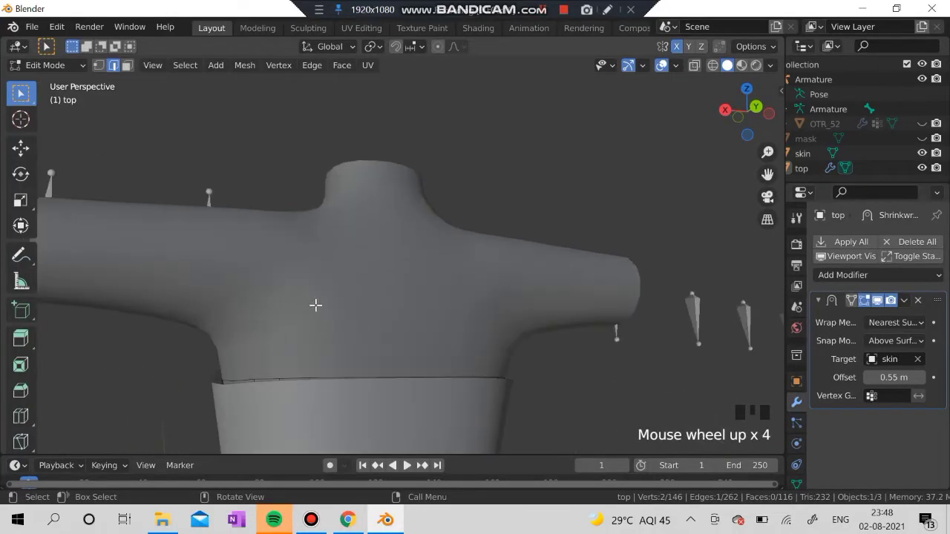
{"action": "scroll", "coordinate": [315, 305], "scroll_direction": "down", "scroll_amount": 3}
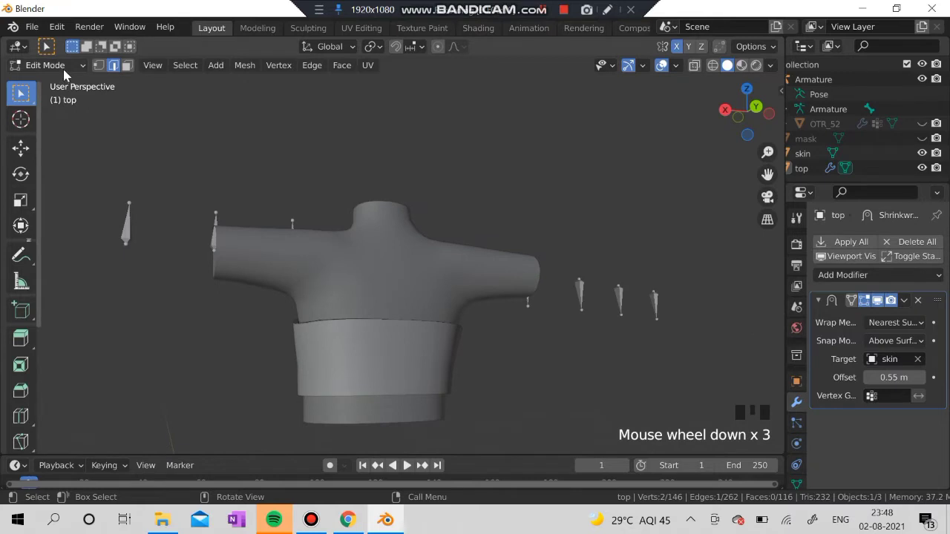
Step: Put the top into Sculpt Mode and choose the Grab brush
{"action": "left_click", "coordinate": [59, 67]}
{"action": "left_click", "coordinate": [52, 115]}
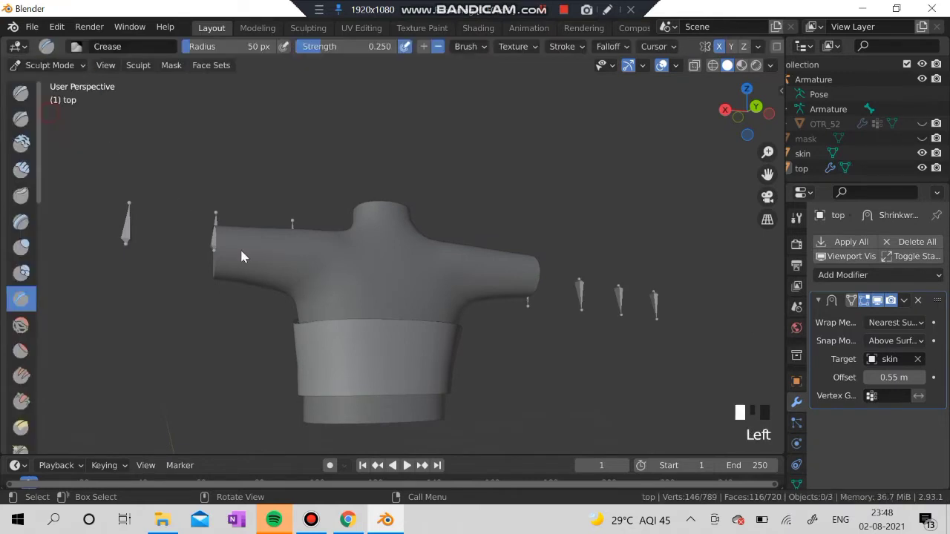
{"action": "mouse_move", "coordinate": [240, 247]}
{"action": "middle_mouse_down"}
{"action": "mouse_move", "coordinate": [653, 422]}
{"action": "mouse_move", "coordinate": [59, 390]}
{"action": "middle_mouse_up"}
{"action": "scroll", "coordinate": [43, 390], "scroll_direction": "down", "scroll_amount": 3}
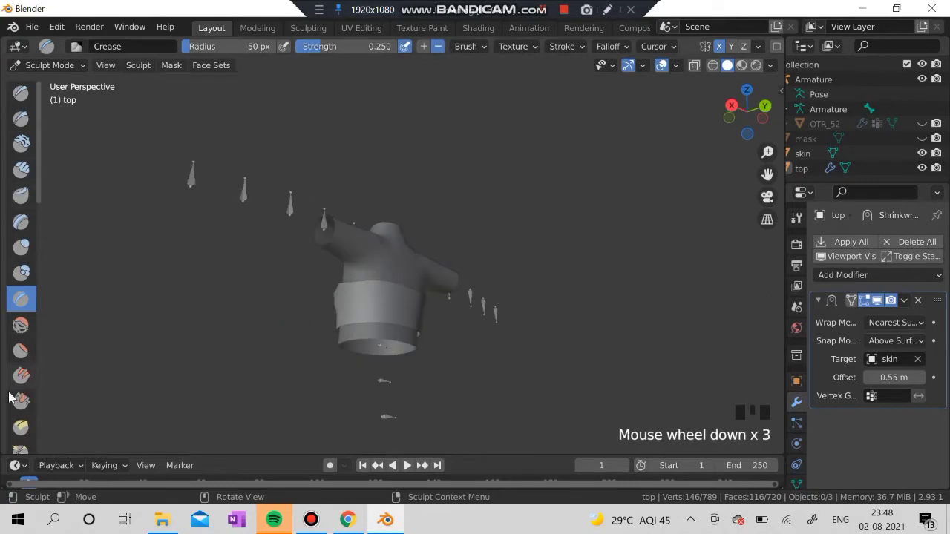
{"action": "scroll", "coordinate": [21, 397], "scroll_direction": "down", "scroll_amount": 5}
{"action": "left_click", "coordinate": [22, 380]}
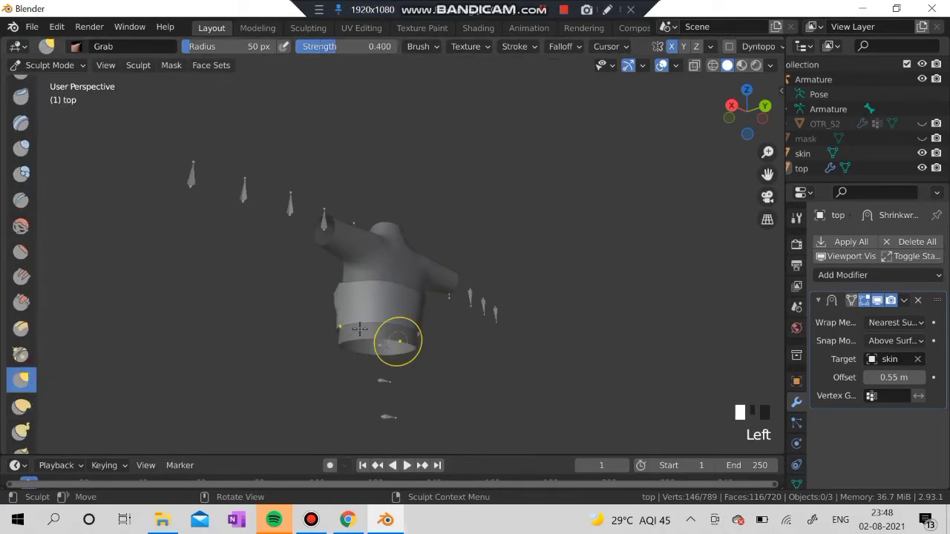
Step: Adjust the top's upper edge at the sides from behind with Grab strokes at strength 0.400, undoing the stroke that distorts it
{"action": "middle_click_drag", "start_coordinate": [371, 311], "coordinate": [346, 319]}
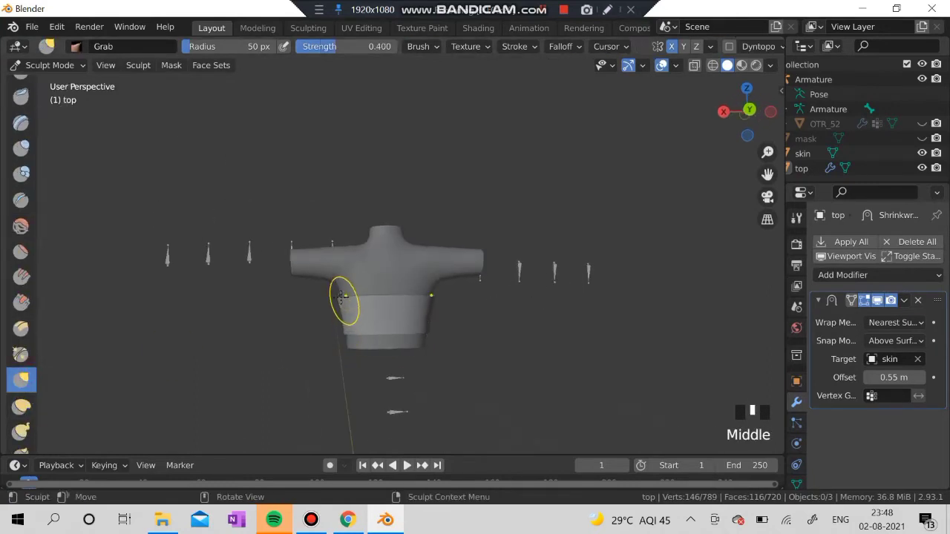
{"action": "left_click_drag", "start_coordinate": [344, 300], "coordinate": [346, 298]}
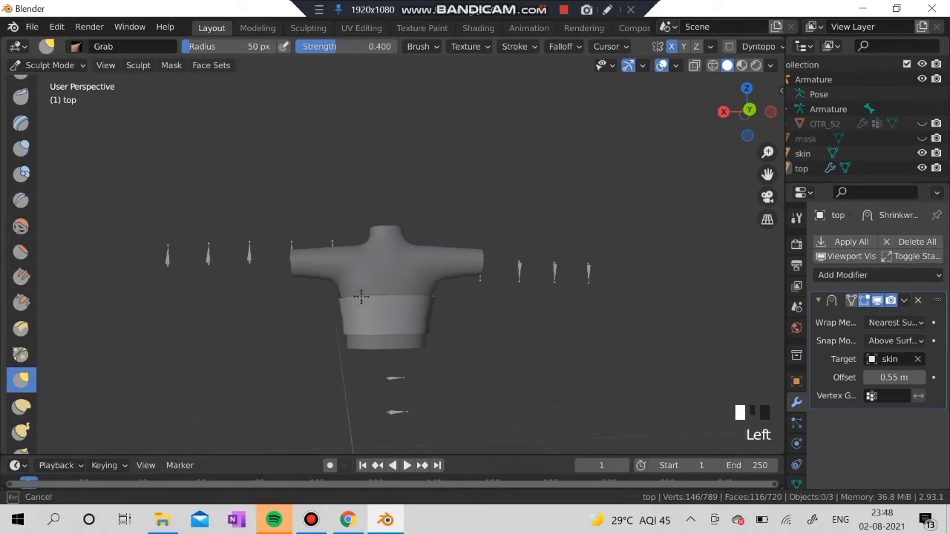
{"action": "left_click_drag", "start_coordinate": [408, 271], "coordinate": [405, 272]}
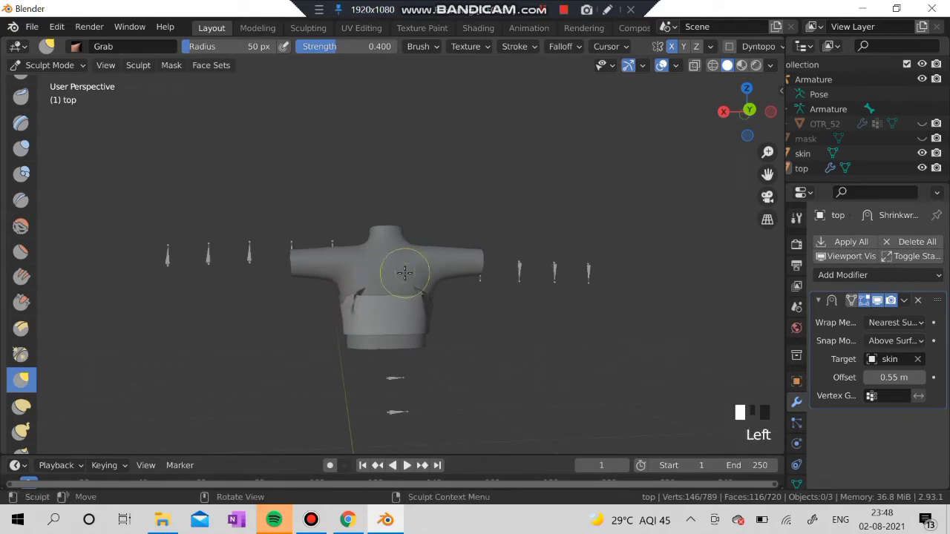
{"action": "right_click", "coordinate": [405, 272]}
{"action": "key", "text": "ctrl+z"}
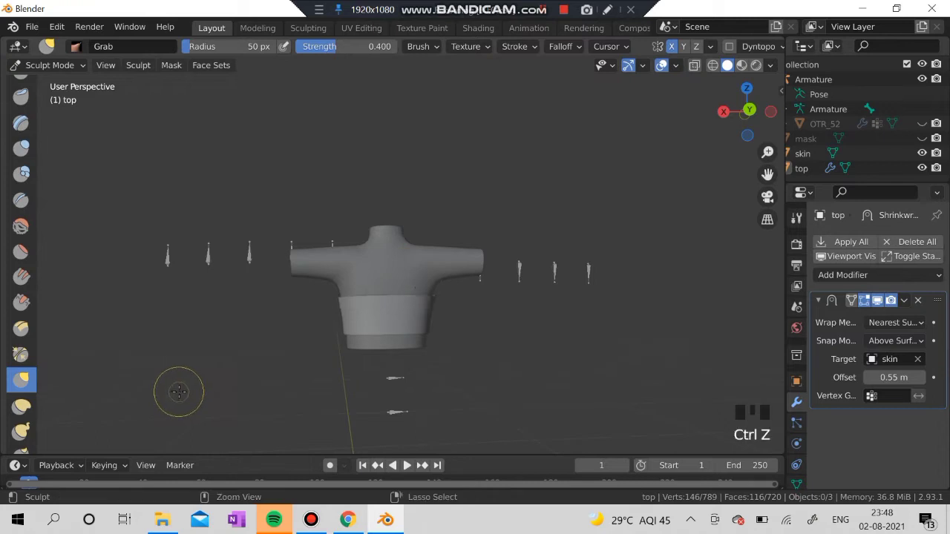
{"action": "scroll", "coordinate": [330, 340], "scroll_direction": "up", "scroll_amount": 4}
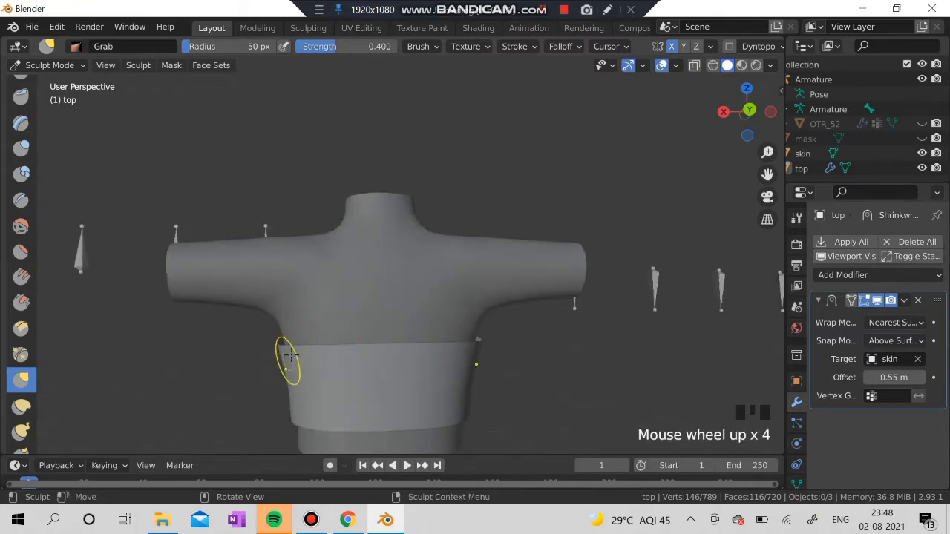
{"action": "mouse_move", "coordinate": [291, 355]}
{"action": "left_mouse_down"}
{"action": "mouse_move", "coordinate": [308, 348]}
{"action": "mouse_move", "coordinate": [333, 389]}
{"action": "left_mouse_up"}
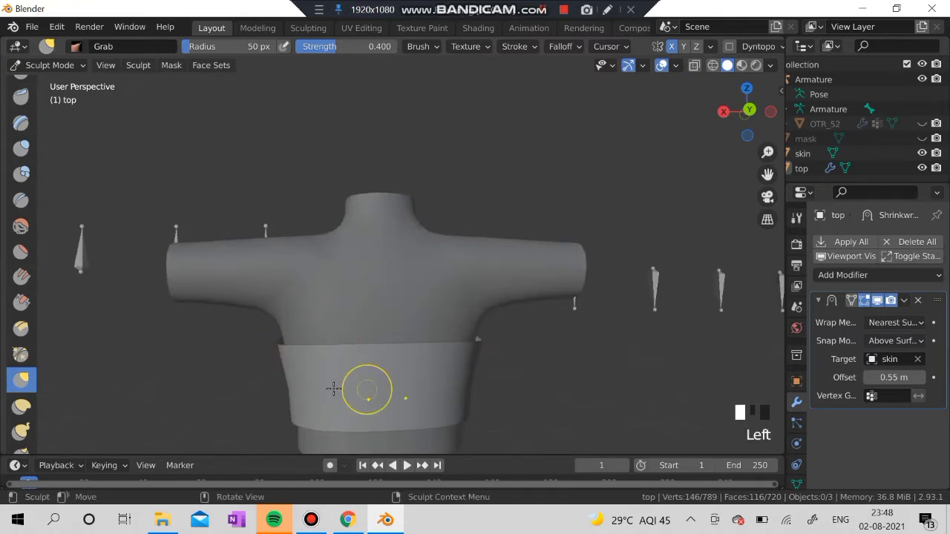
Step: Reshape the lower sides of the top from the front with Grab strokes near the waist
{"action": "middle_click_drag", "start_coordinate": [333, 388], "coordinate": [643, 383]}
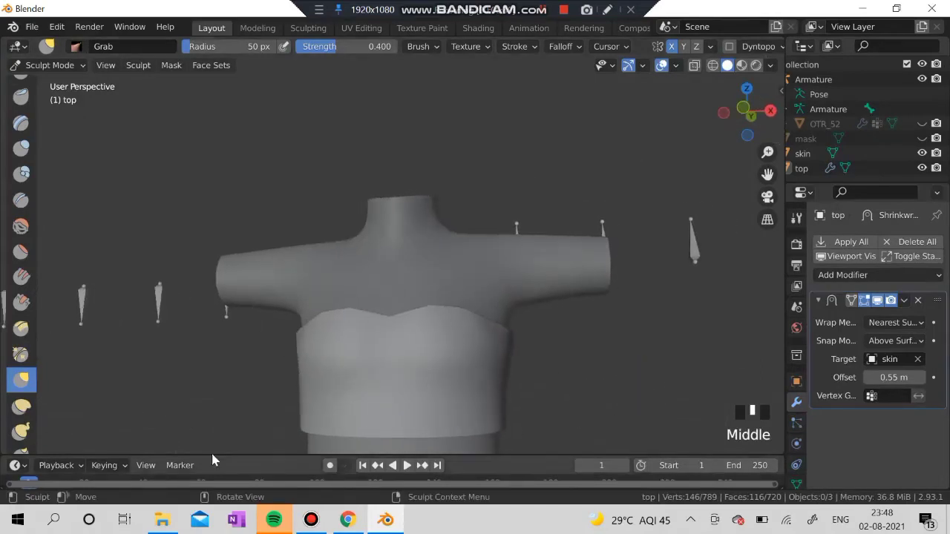
{"action": "scroll", "coordinate": [445, 401], "scroll_direction": "down", "scroll_amount": 3}
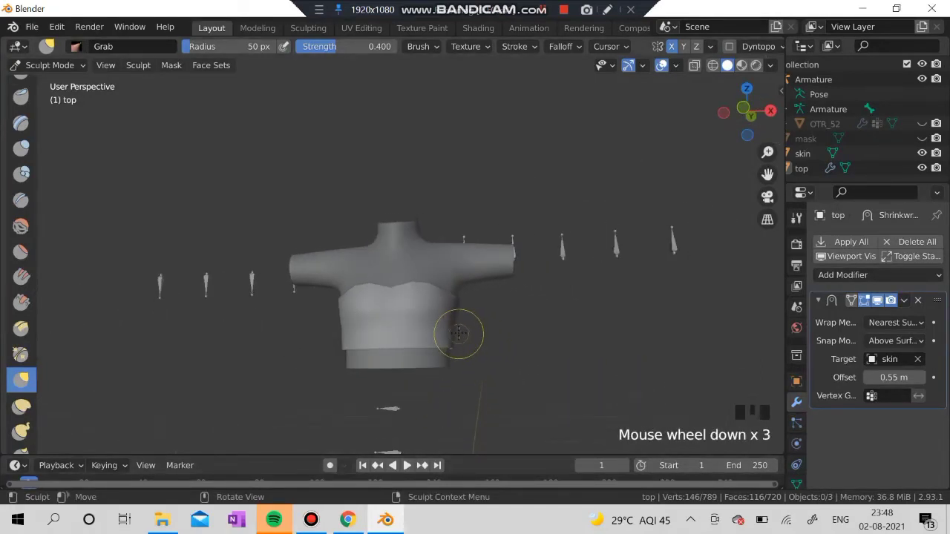
{"action": "left_click_drag", "start_coordinate": [453, 331], "coordinate": [452, 331]}
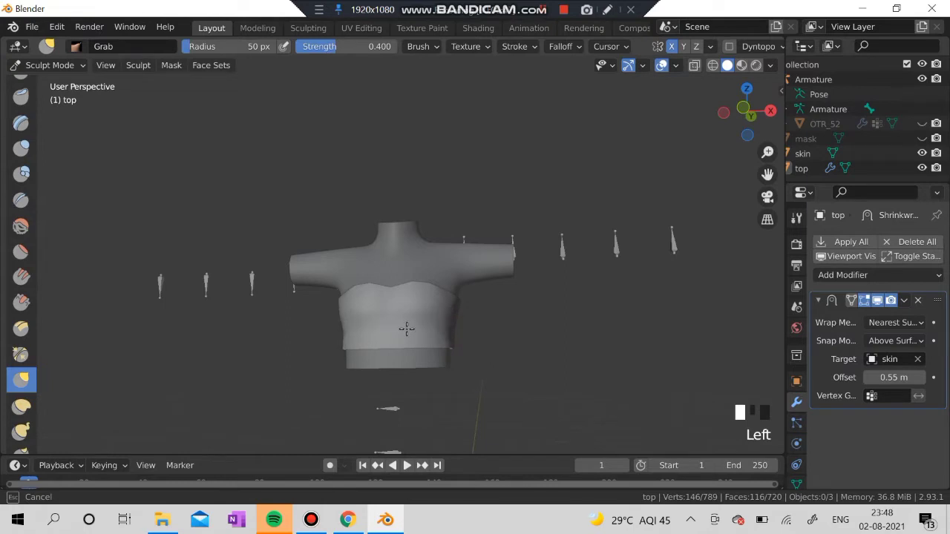
{"action": "left_click_drag", "start_coordinate": [407, 329], "coordinate": [405, 329]}
{"action": "mouse_move", "coordinate": [324, 376]}
{"action": "middle_mouse_down"}
{"action": "mouse_move", "coordinate": [375, 391]}
{"action": "mouse_move", "coordinate": [343, 373]}
{"action": "middle_mouse_up"}
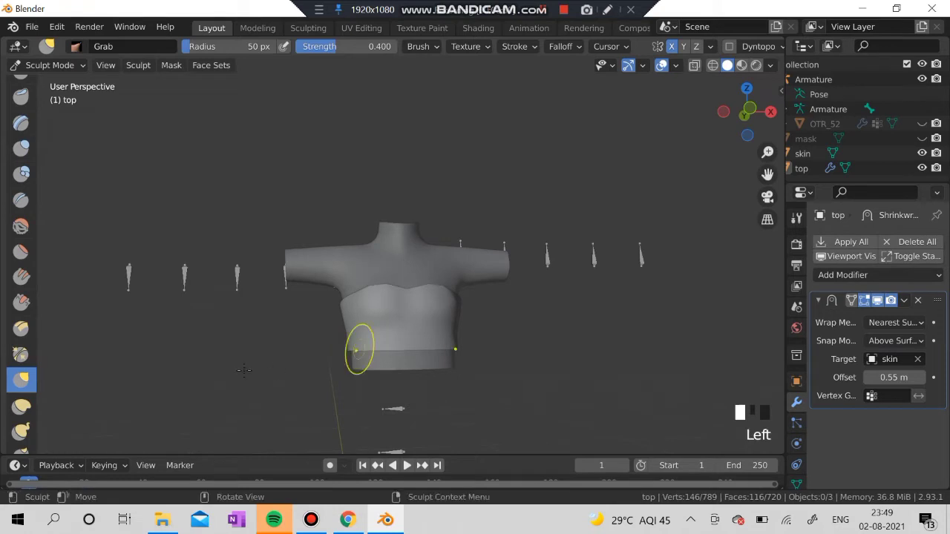
{"action": "scroll", "coordinate": [327, 350], "scroll_direction": "down", "scroll_amount": 3}
{"action": "mouse_move", "coordinate": [329, 346]}
{"action": "middle_mouse_down"}
{"action": "mouse_move", "coordinate": [439, 272]}
{"action": "mouse_move", "coordinate": [297, 250]}
{"action": "middle_mouse_up"}
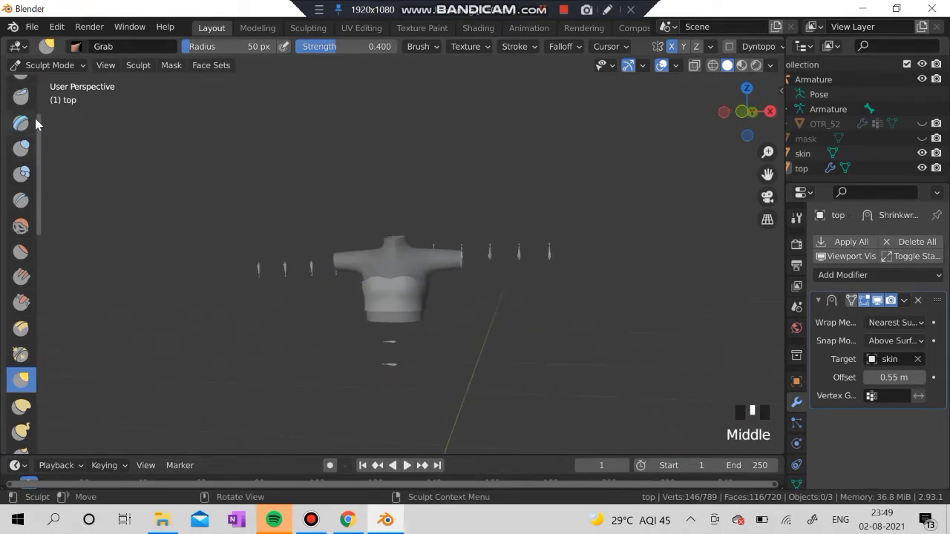
Step: Return to Object Mode and remove the lambert3 material from the mask object
{"action": "left_click", "coordinate": [62, 65]}
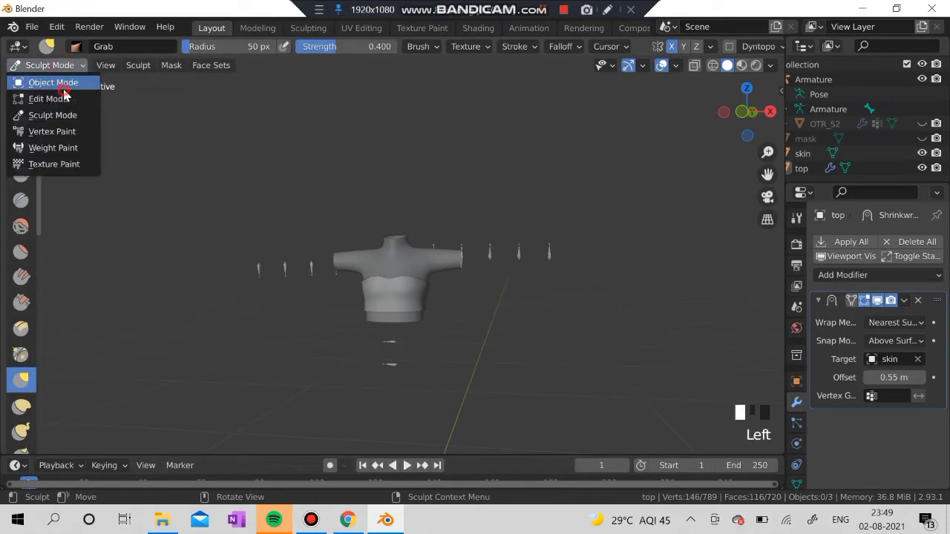
{"action": "left_click", "coordinate": [63, 82]}
{"action": "left_click", "coordinate": [395, 307]}
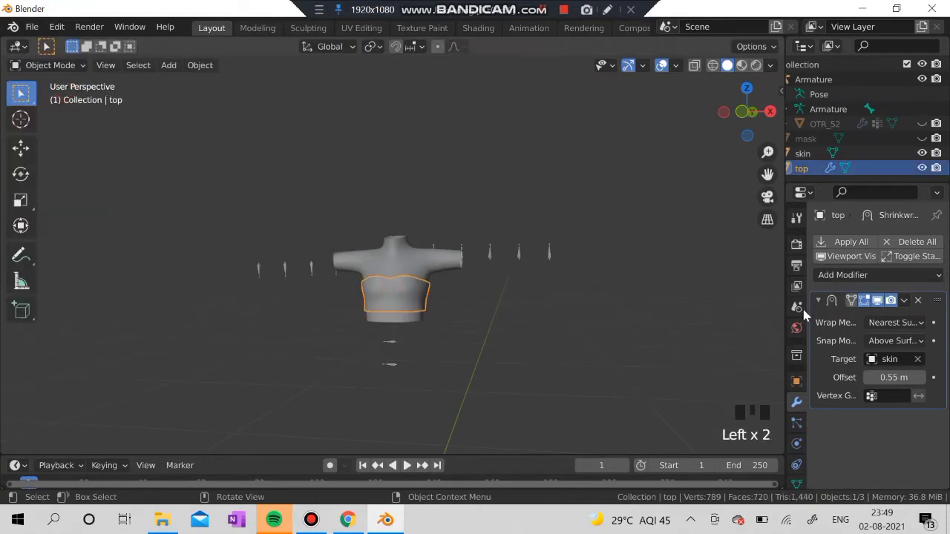
{"action": "scroll", "coordinate": [802, 464], "scroll_direction": "down", "scroll_amount": 2}
{"action": "scroll", "coordinate": [809, 453], "scroll_direction": "down", "scroll_amount": 7}
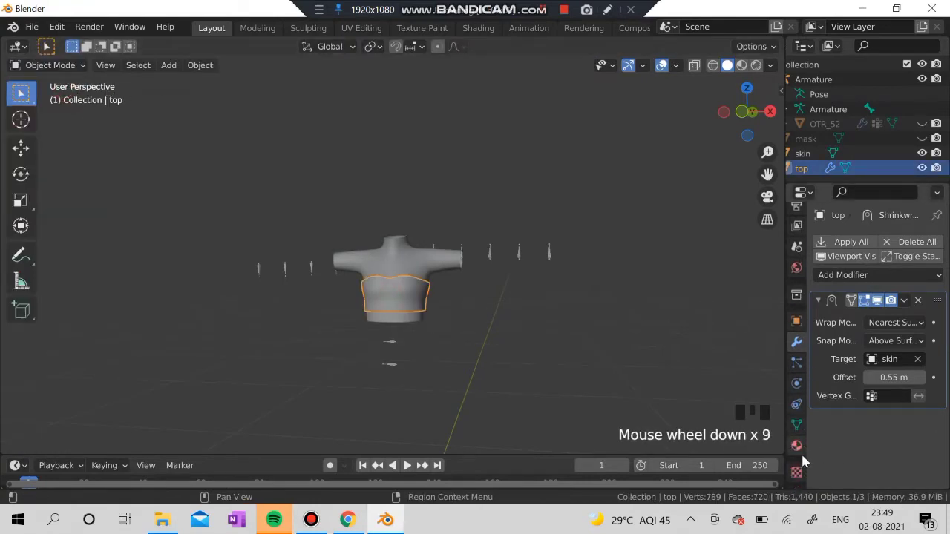
{"action": "left_click", "coordinate": [800, 455]}
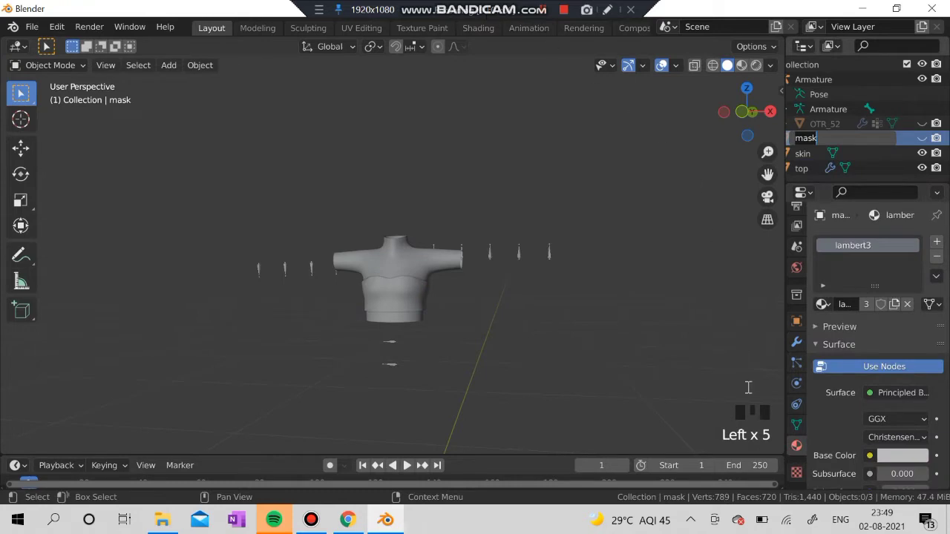
{"action": "left_click", "coordinate": [938, 257]}
{"action": "left_click", "coordinate": [937, 256]}
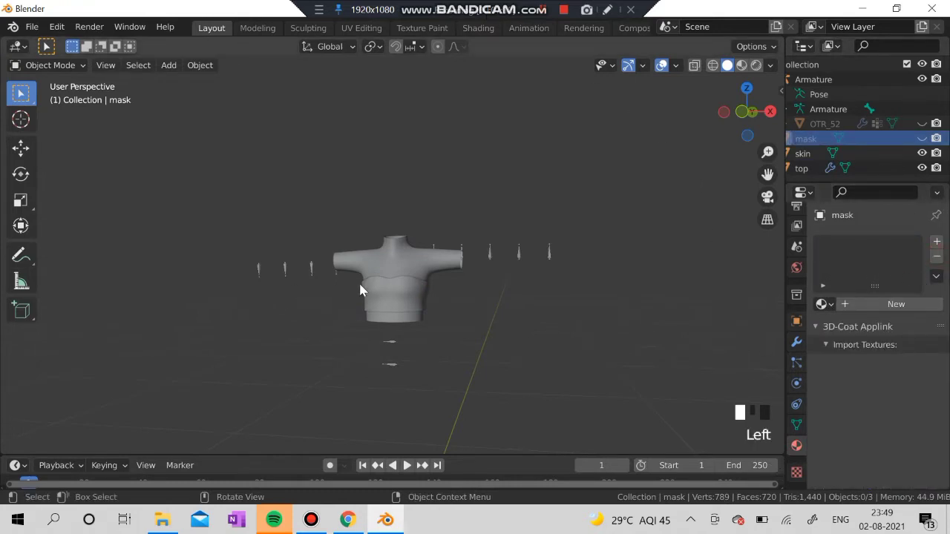
Step: Remove the top's existing material and give it a new material named top
{"action": "left_click", "coordinate": [358, 292]}
{"action": "left_click", "coordinate": [937, 256]}
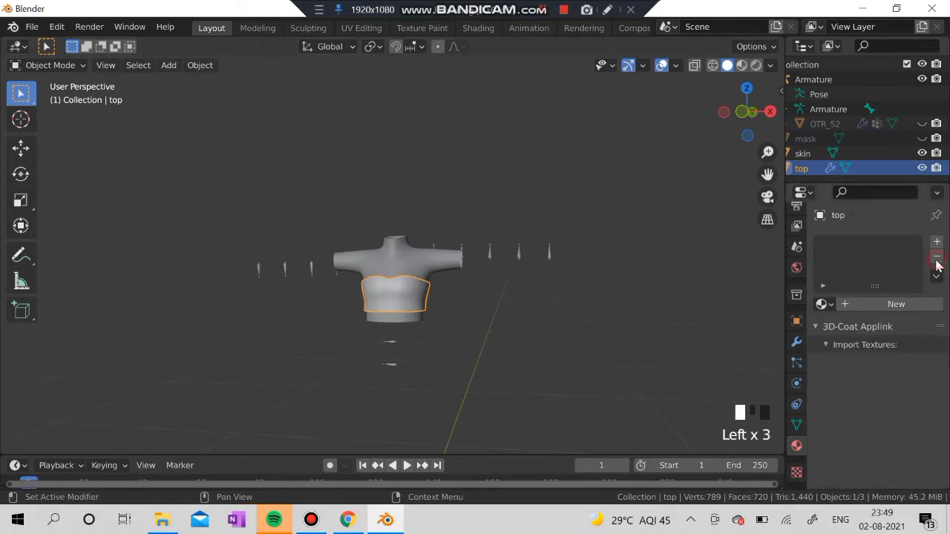
{"action": "left_click", "coordinate": [937, 242]}
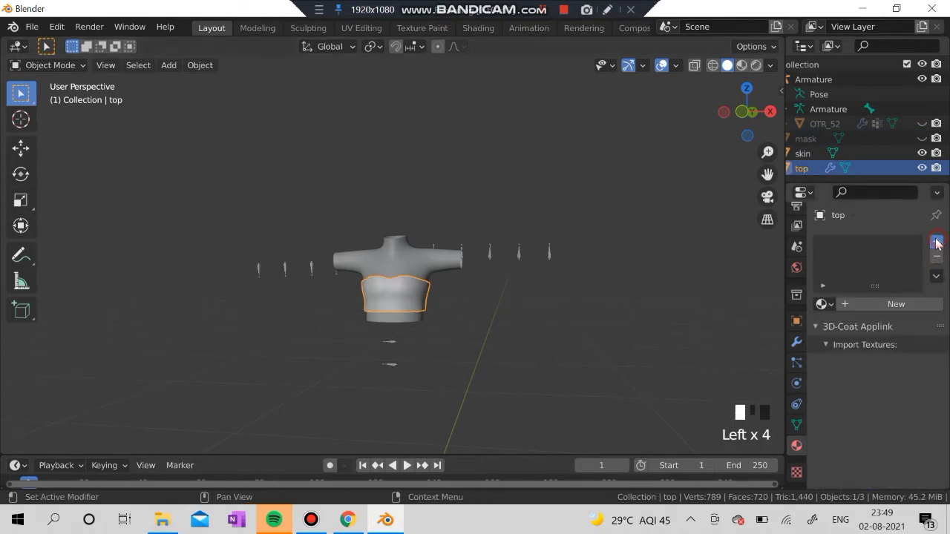
{"action": "left_click", "coordinate": [866, 303]}
{"action": "left_click", "coordinate": [849, 297]}
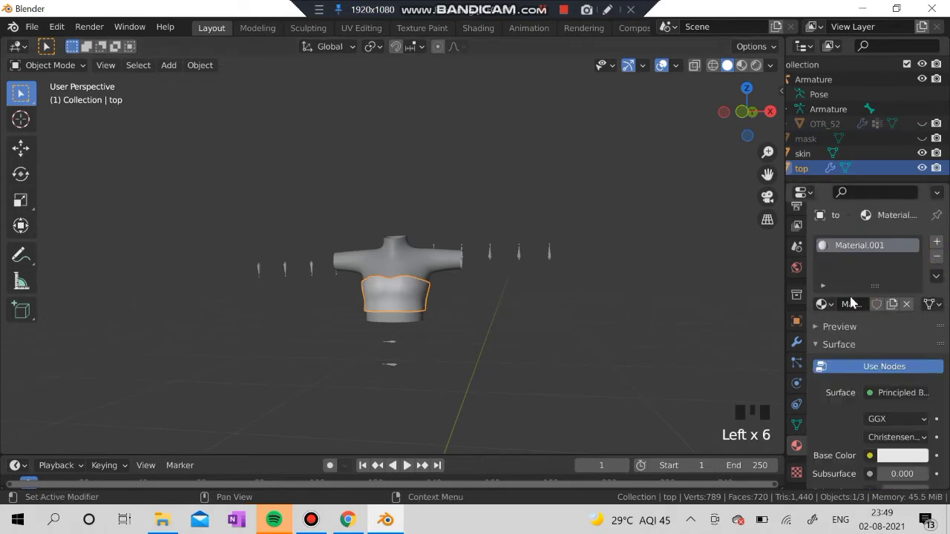
{"action": "left_click", "coordinate": [855, 305]}
{"action": "key", "text": "BackSpace"}
Step: Replace the skin object's lambert3 material with a new material named skin
{"action": "left_click", "coordinate": [854, 153]}
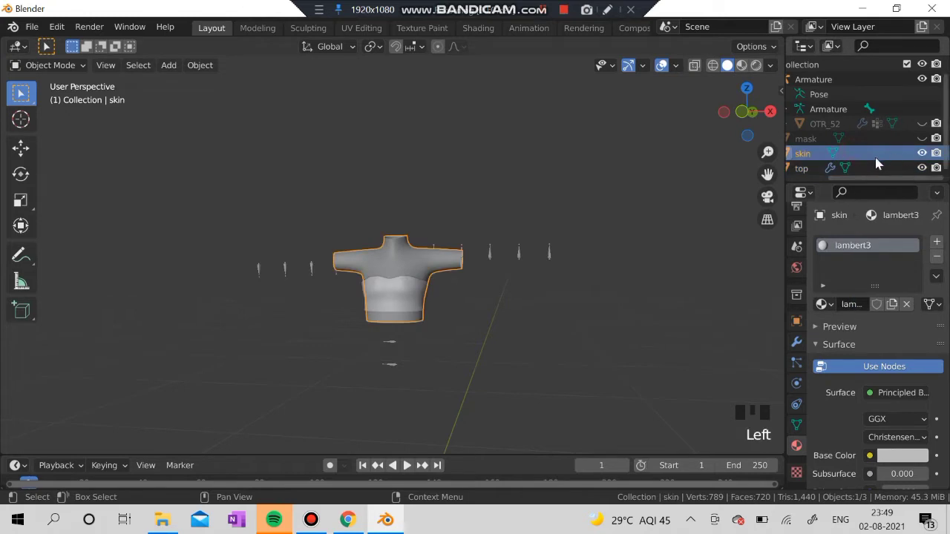
{"action": "left_click", "coordinate": [937, 256]}
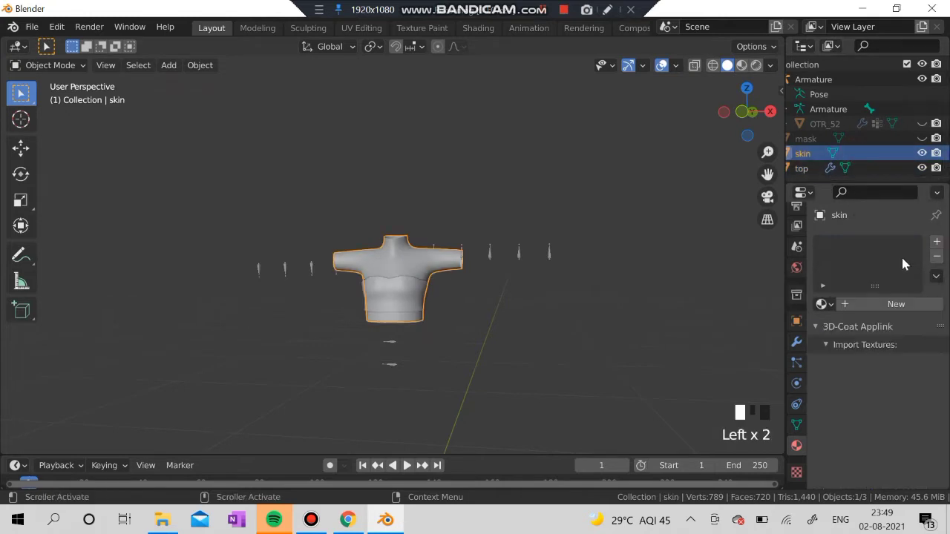
{"action": "left_click", "coordinate": [936, 242]}
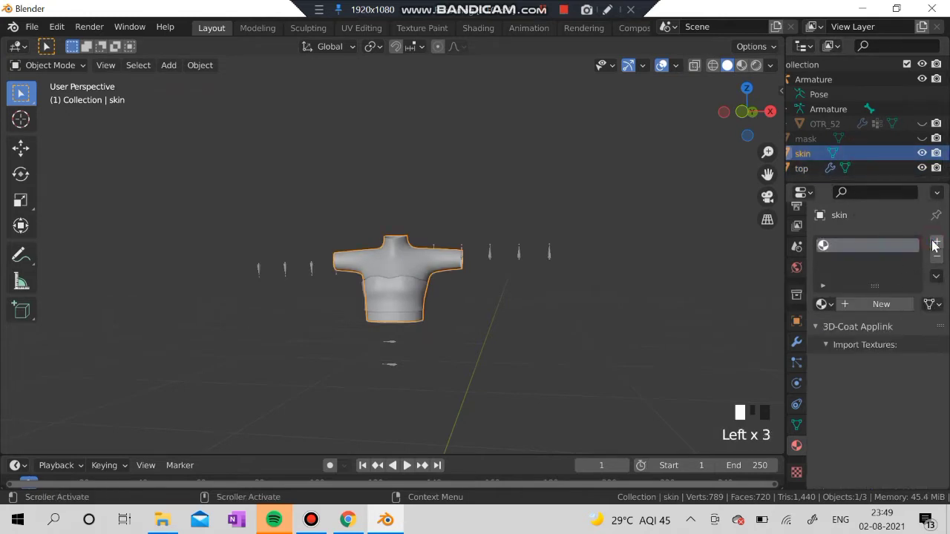
{"action": "left_click", "coordinate": [858, 303]}
{"action": "left_click", "coordinate": [851, 304]}
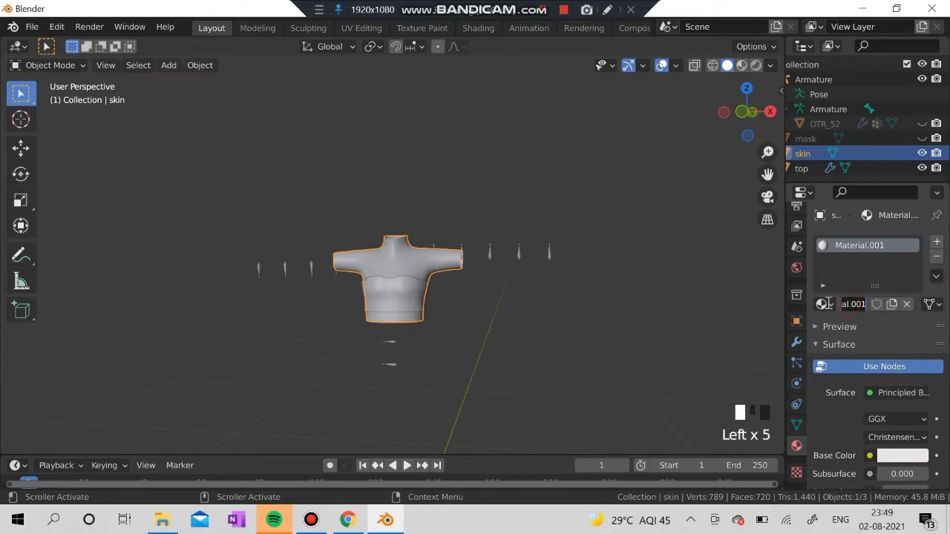
{"action": "key", "text": "BackSpace"}
{"action": "key", "text": "Return"}
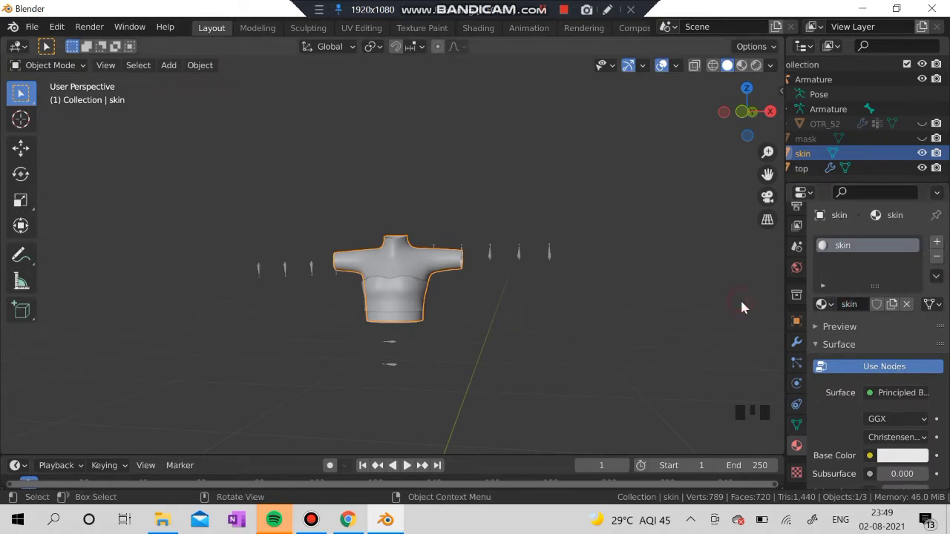
Step: Select the top and open it in the UV Editing workspace
{"action": "scroll", "coordinate": [371, 350], "scroll_direction": "up", "scroll_amount": 3}
{"action": "left_click", "coordinate": [403, 329]}
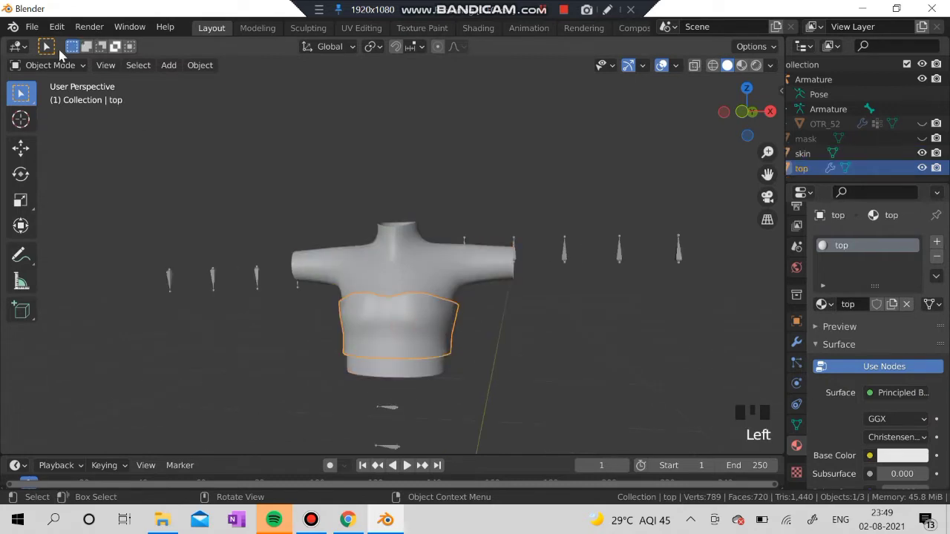
{"action": "left_click", "coordinate": [46, 65]}
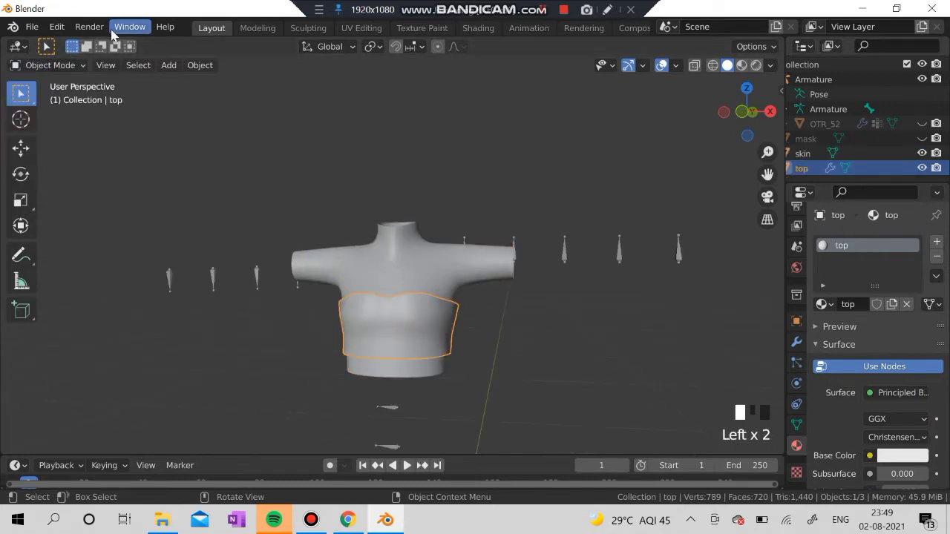
{"action": "left_click", "coordinate": [368, 28]}
{"action": "scroll", "coordinate": [671, 314], "scroll_direction": "up", "scroll_amount": 6}
{"action": "scroll", "coordinate": [668, 303], "scroll_direction": "up", "scroll_amount": 6}
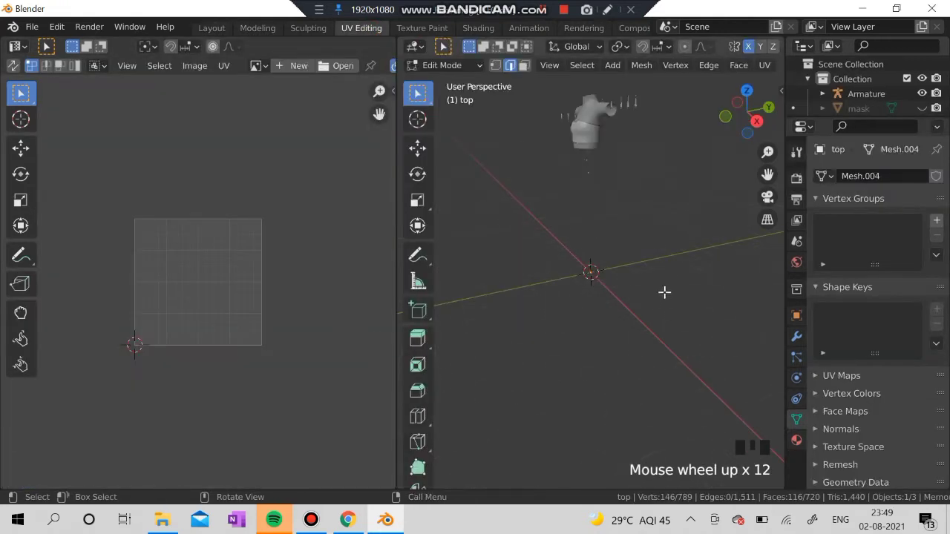
{"action": "middle_click_drag", "start_coordinate": [594, 176], "coordinate": [624, 334], "text": "shift"}
{"action": "scroll", "coordinate": [625, 336], "scroll_direction": "up", "scroll_amount": 4}
{"action": "middle_click_drag", "start_coordinate": [686, 362], "coordinate": [679, 314]}
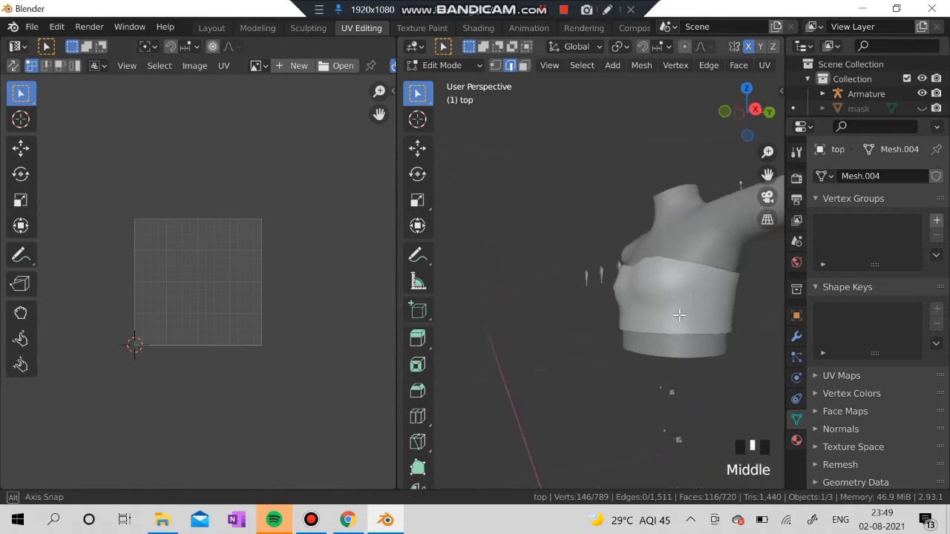
Step: Show the Shrinkwrap result on the top's editable mesh by enabling the modifier's on-cage display
{"action": "left_click", "coordinate": [679, 310]}
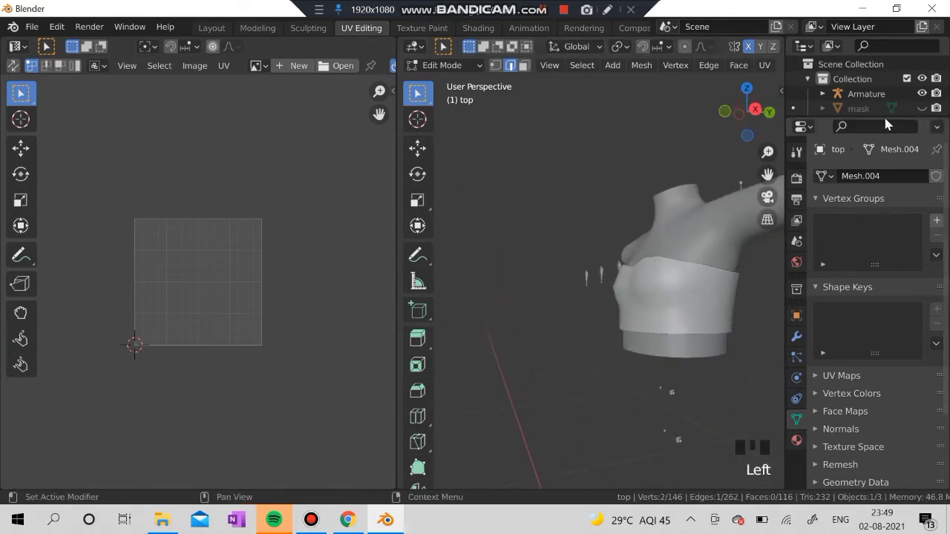
{"action": "left_click", "coordinate": [796, 336]}
{"action": "left_click", "coordinate": [851, 235]}
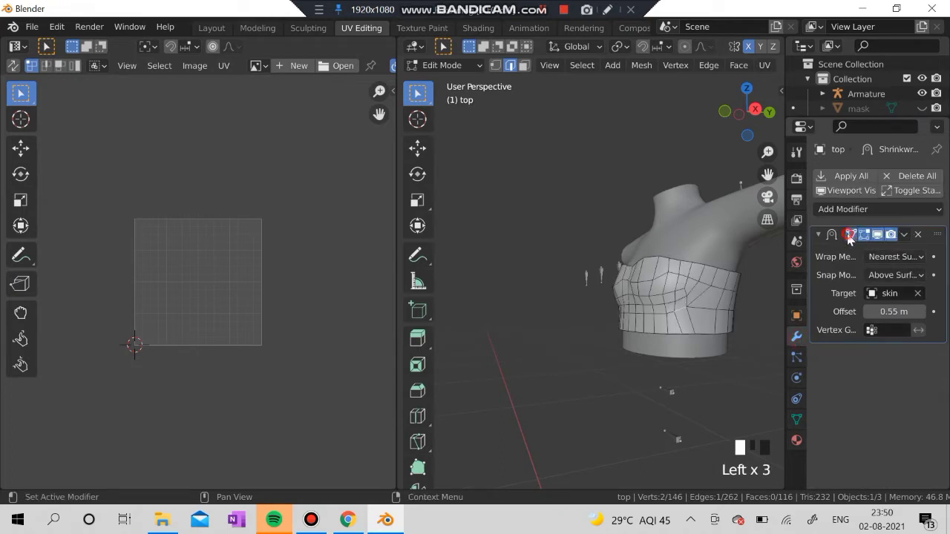
Step: Mark the vertical edge loop along one side of the top as a seam
{"action": "left_click", "coordinate": [720, 296]}
{"action": "left_click", "coordinate": [726, 283], "text": "alt"}
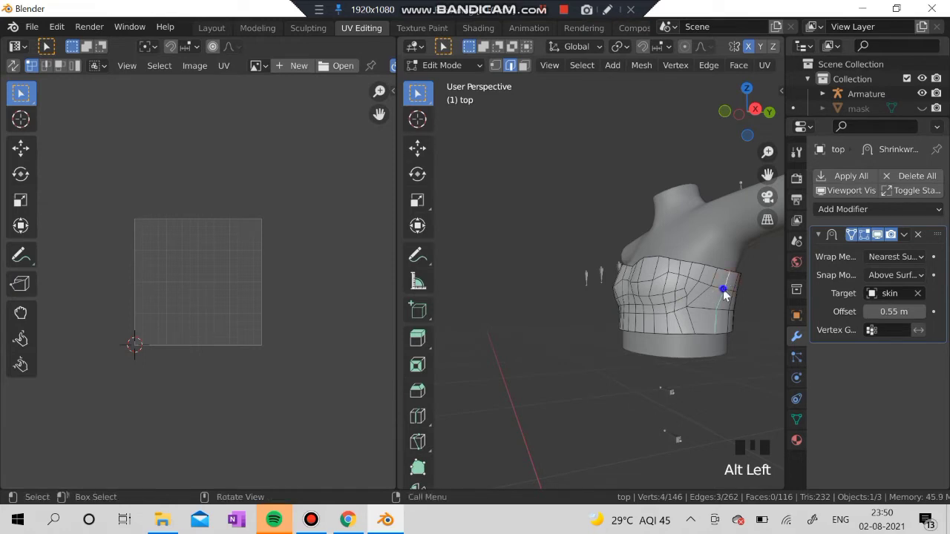
{"action": "right_click", "coordinate": [695, 412]}
{"action": "left_click", "coordinate": [688, 399]}
Step: Mark the matching vertical edge loop on the opposite side of the top as a seam
{"action": "middle_click_drag", "start_coordinate": [579, 333], "coordinate": [320, 327]}
{"action": "scroll", "coordinate": [616, 320], "scroll_direction": "up", "scroll_amount": 4}
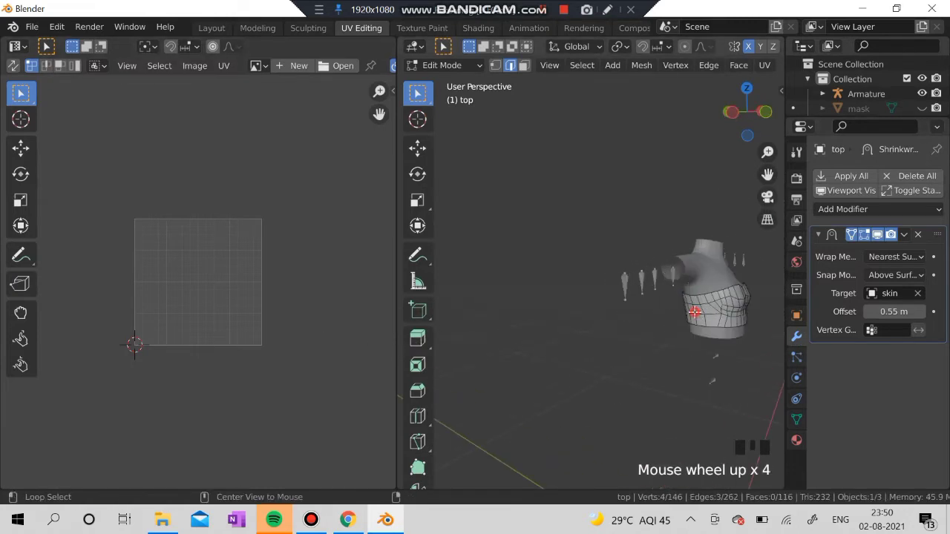
{"action": "left_click", "coordinate": [694, 313], "text": "alt"}
{"action": "right_click", "coordinate": [694, 312]}
{"action": "left_click", "coordinate": [639, 400]}
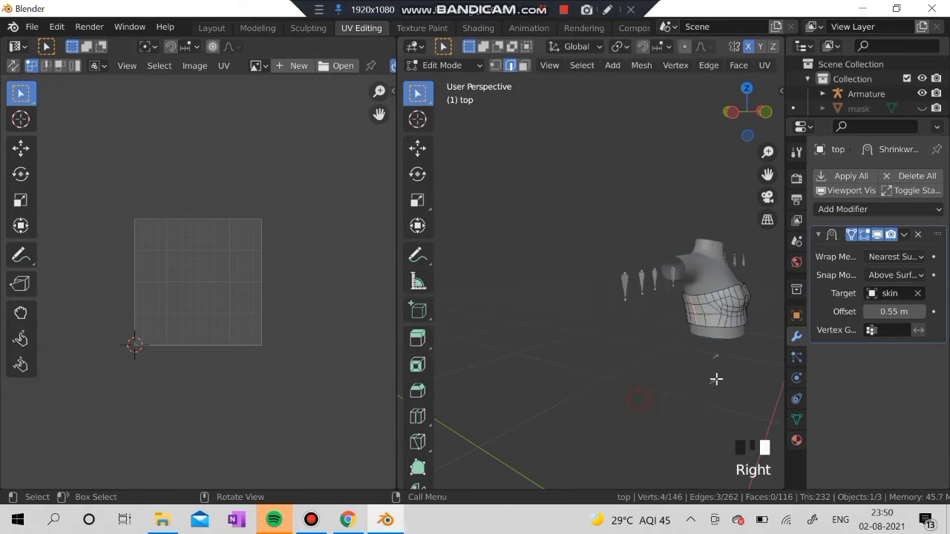
Step: Select the entire top mesh and unwrap it into UV islands along the seams
{"action": "left_click", "coordinate": [582, 65]}
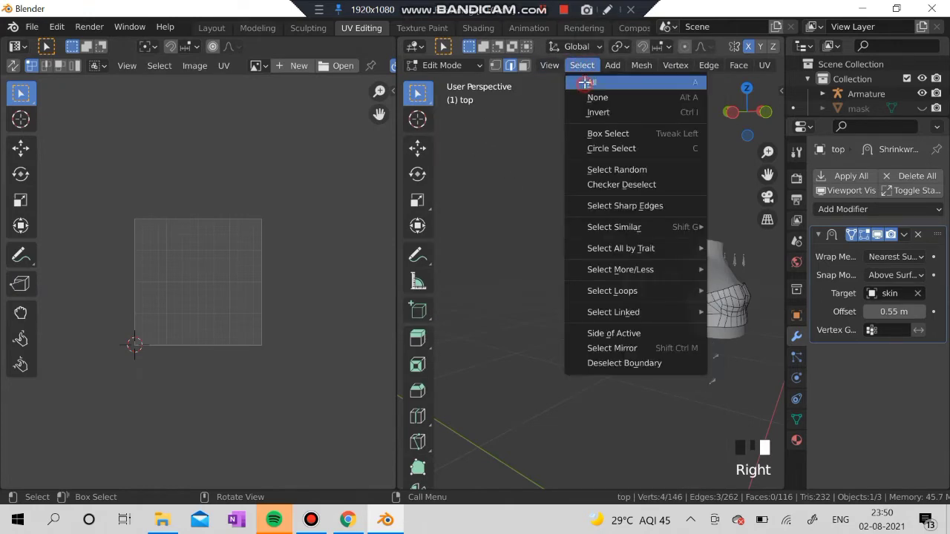
{"action": "left_click", "coordinate": [586, 82]}
{"action": "left_click", "coordinate": [740, 65]}
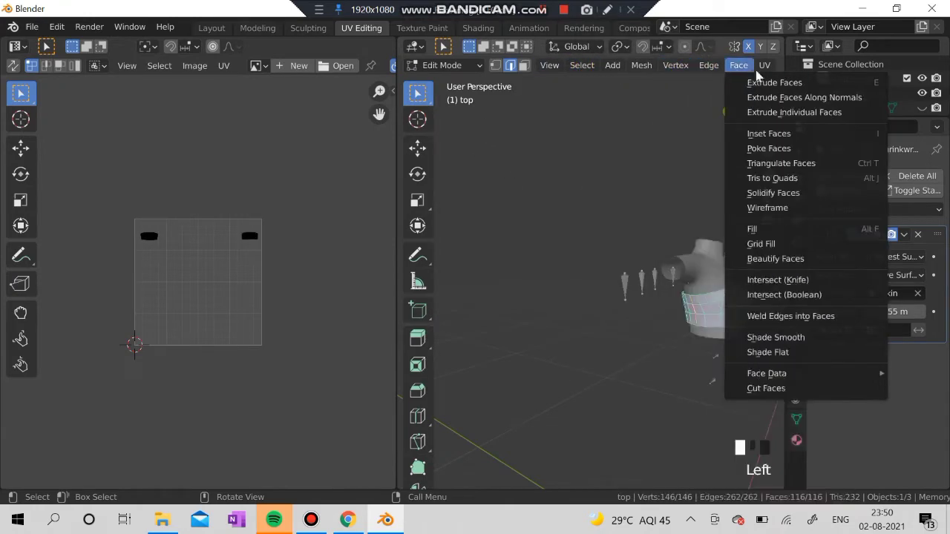
{"action": "mouse_move", "coordinate": [765, 66]}
{"action": "left_click", "coordinate": [789, 82]}
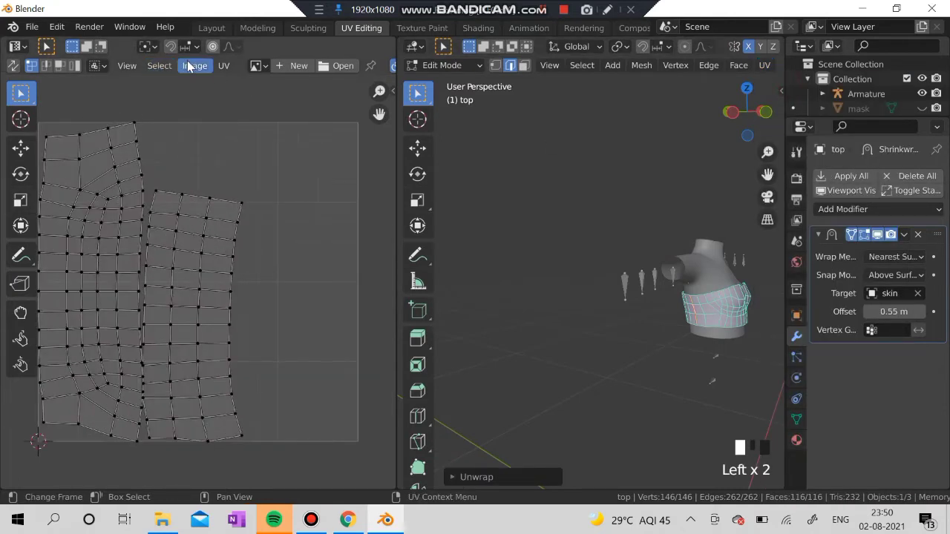
{"action": "left_click", "coordinate": [219, 65]}
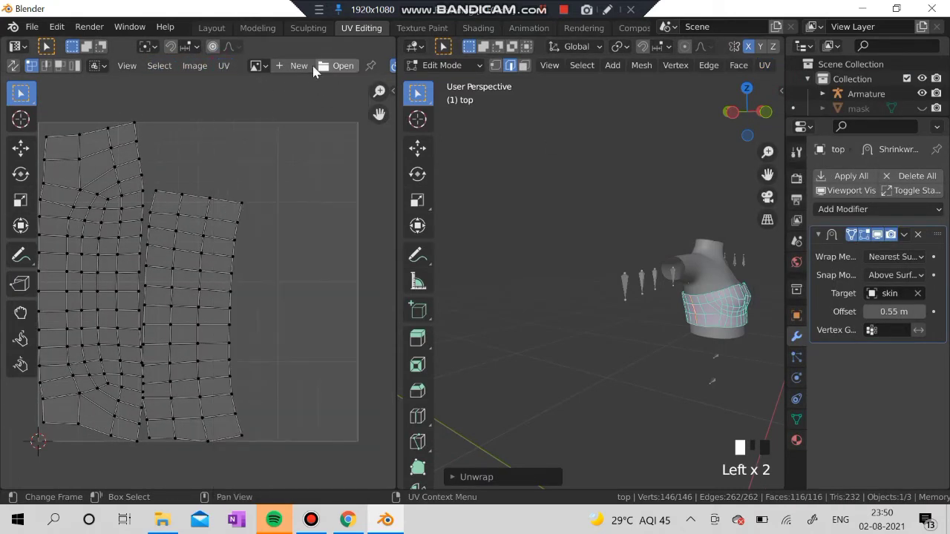
Step: Create a new blank image named topb, 512 px wide and 512 px high, for the top's UVs
{"action": "left_click", "coordinate": [299, 66]}
{"action": "left_click", "coordinate": [369, 96]}
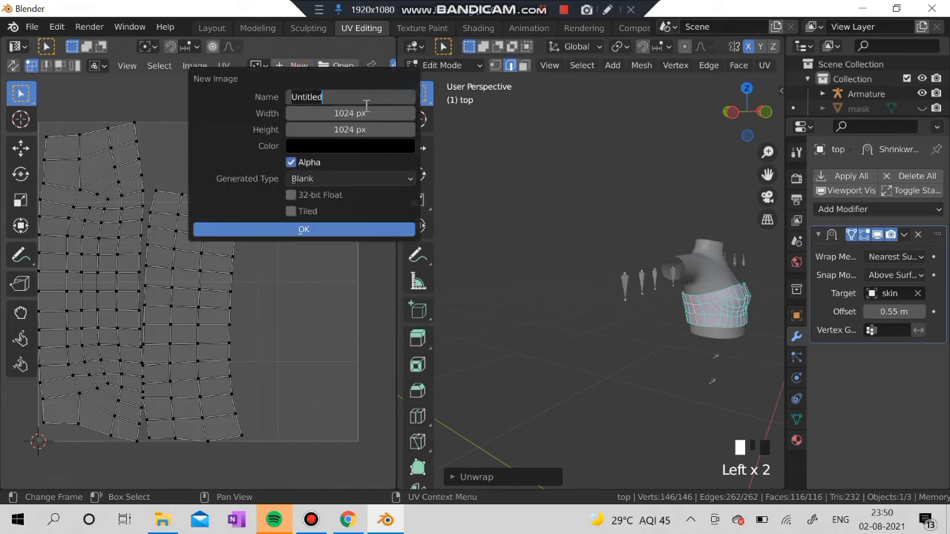
{"action": "key", "text": "BackSpace"}
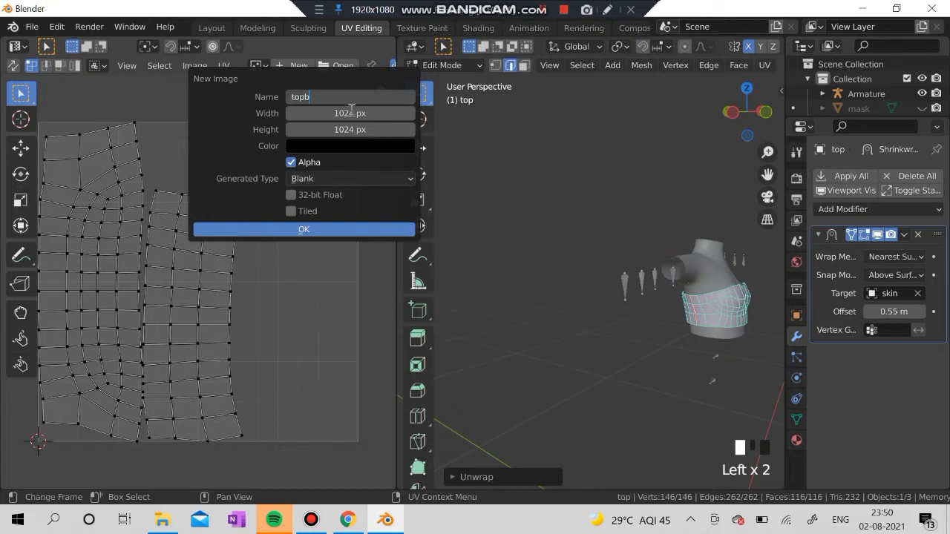
{"action": "key", "text": "Return"}
{"action": "left_click_drag", "start_coordinate": [357, 131], "coordinate": [360, 111]}
{"action": "key", "text": "BackSpace"}
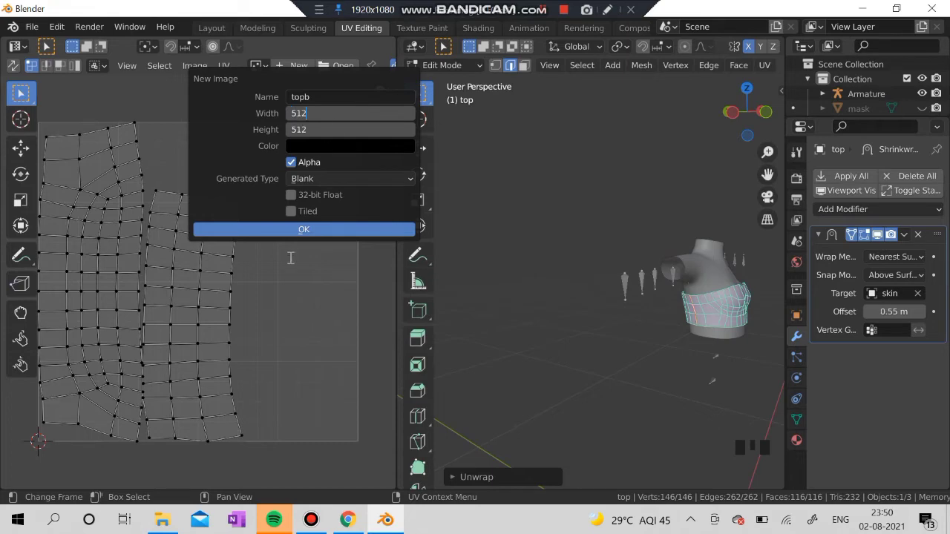
{"action": "key", "text": "Return"}
{"action": "left_click", "coordinate": [299, 234]}
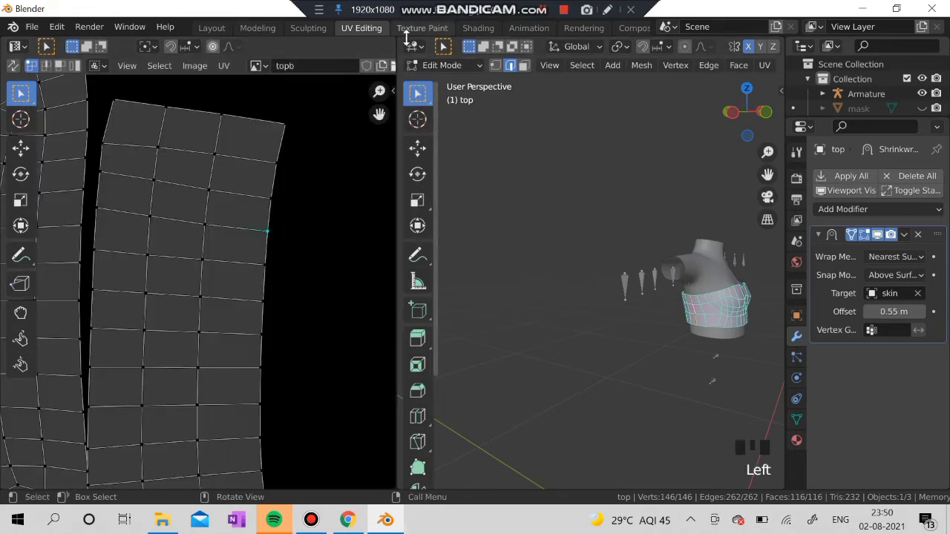
Step: Split the 3D viewport into upper and lower areas and turn the lower one into a Shader Editor
{"action": "left_click", "coordinate": [410, 46]}
{"action": "left_click", "coordinate": [421, 88]}
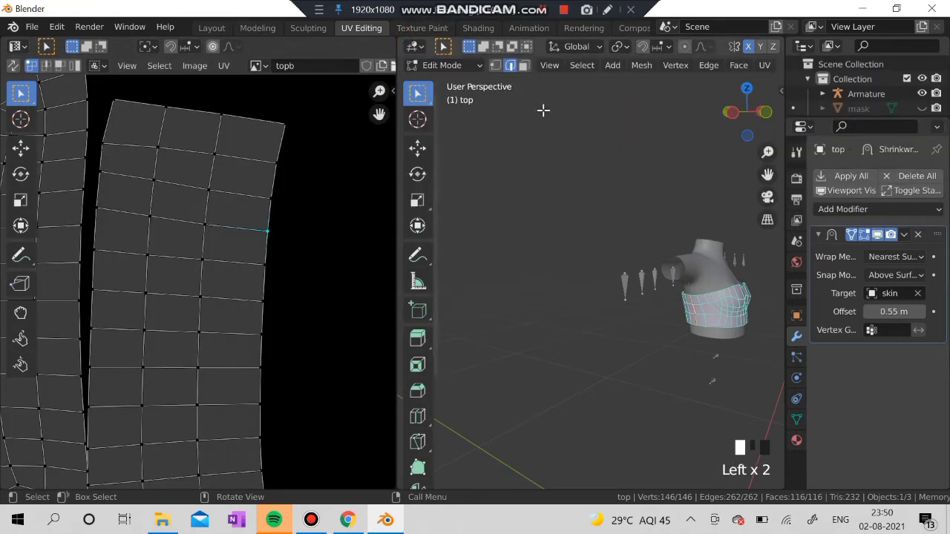
{"action": "left_click_drag", "start_coordinate": [401, 37], "coordinate": [460, 328]}
{"action": "left_click", "coordinate": [414, 342]}
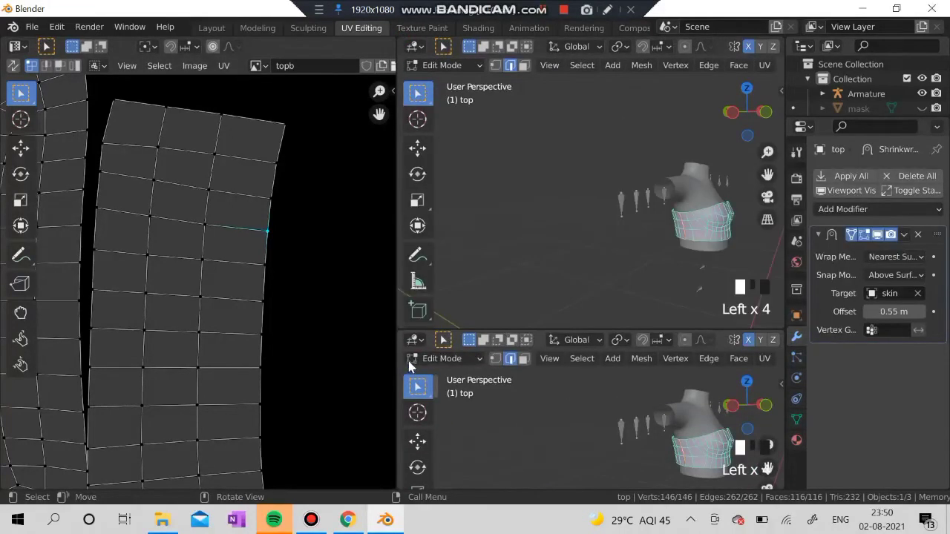
{"action": "left_click", "coordinate": [413, 341]}
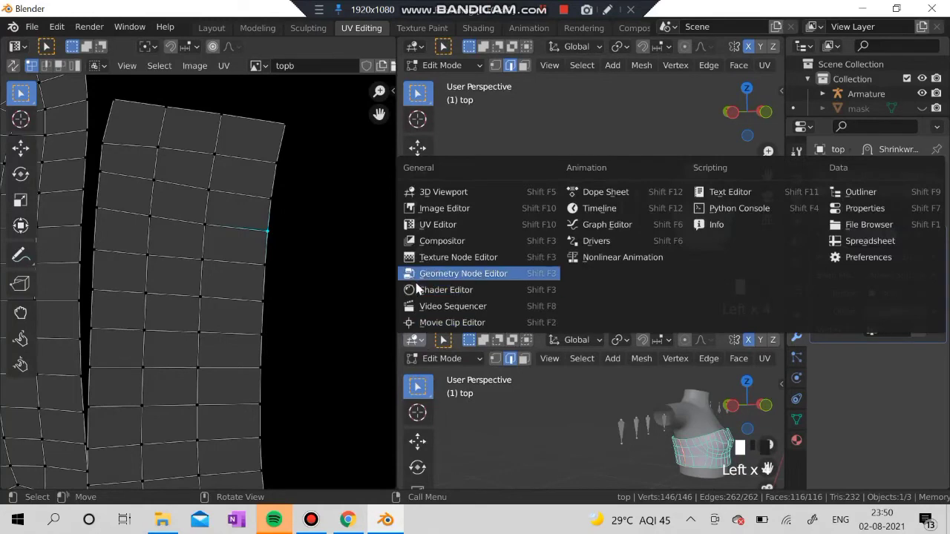
{"action": "left_click", "coordinate": [438, 290]}
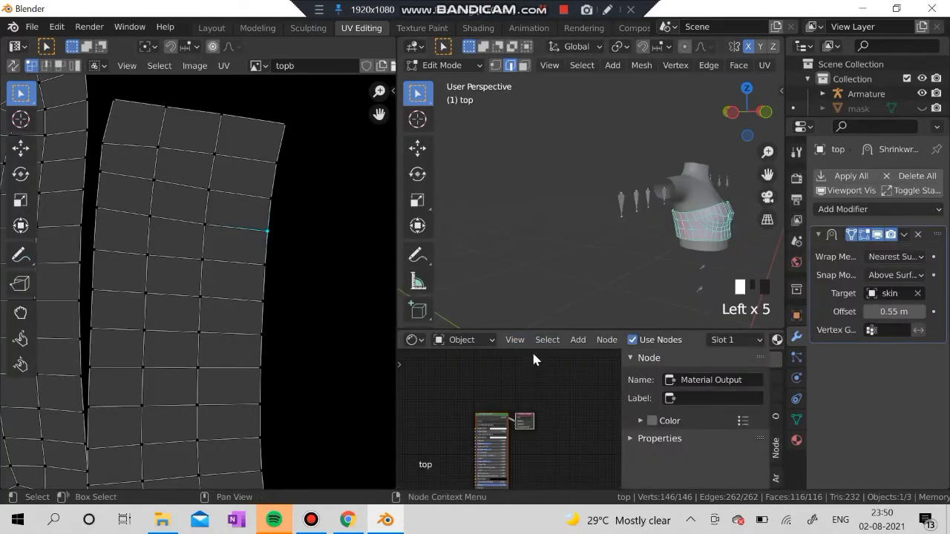
{"action": "mouse_move", "coordinate": [483, 329]}
{"action": "left_mouse_down"}
{"action": "mouse_move", "coordinate": [480, 253]}
{"action": "mouse_move", "coordinate": [491, 327]}
{"action": "left_mouse_up"}
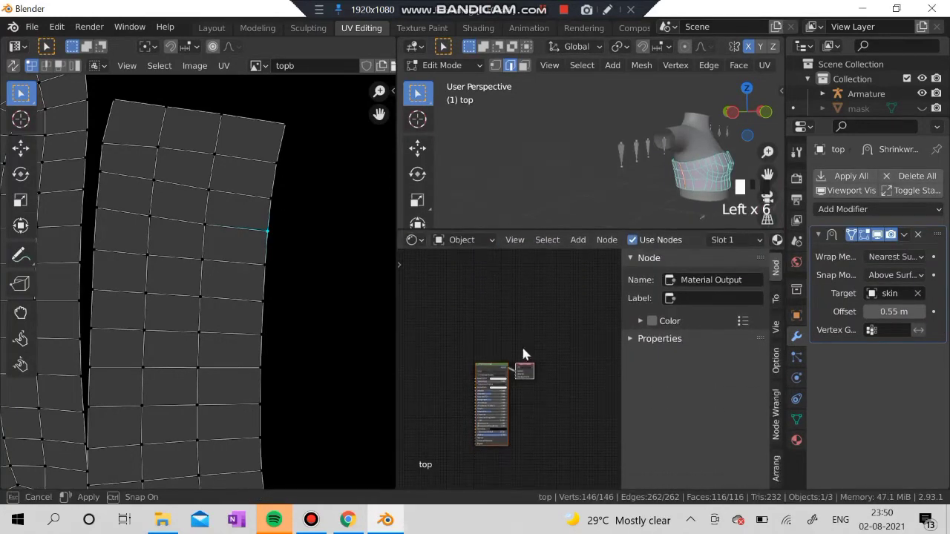
Step: Add an Image Texture node to the top material and connect its Color to the Principled BSDF's Base Color
{"action": "scroll", "coordinate": [495, 400], "scroll_direction": "up", "scroll_amount": 7}
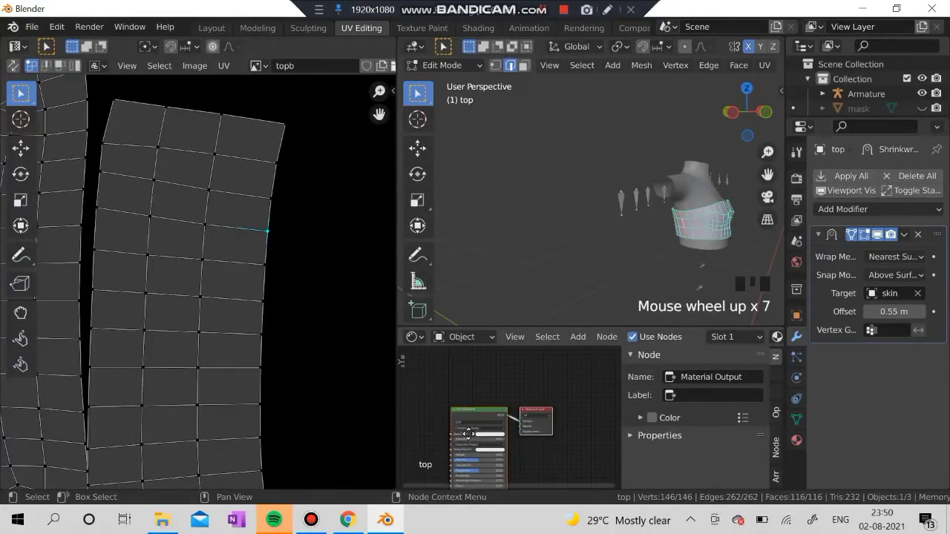
{"action": "middle_click_drag", "start_coordinate": [468, 434], "coordinate": [528, 403]}
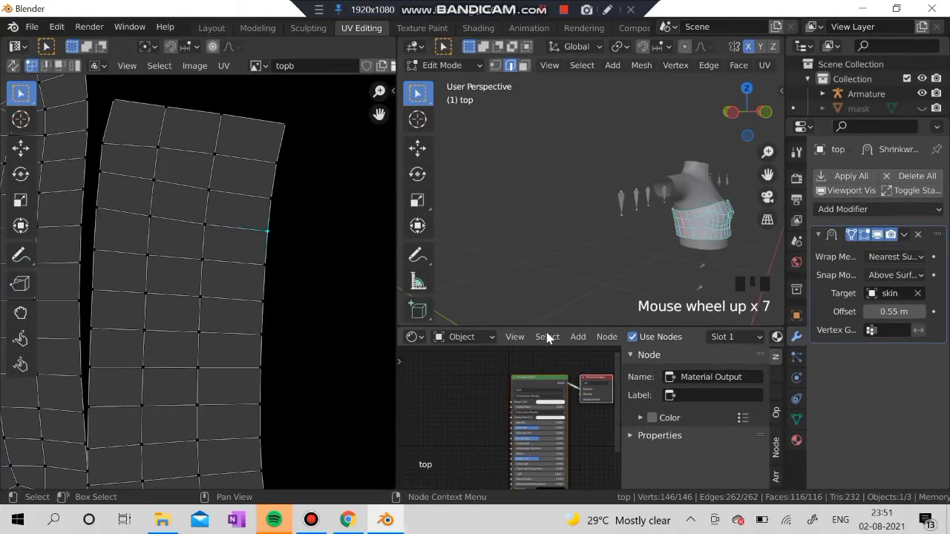
{"action": "left_click", "coordinate": [579, 337]}
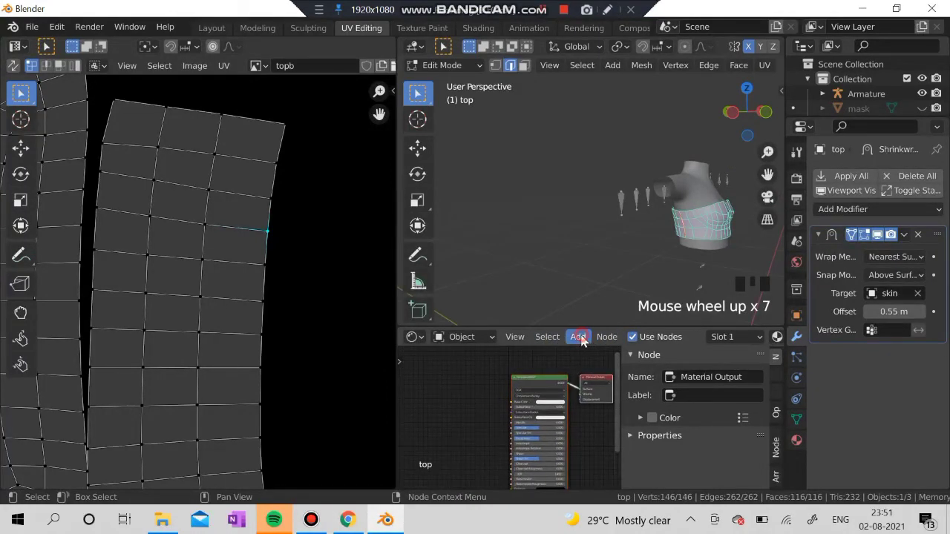
{"action": "left_click", "coordinate": [578, 337]}
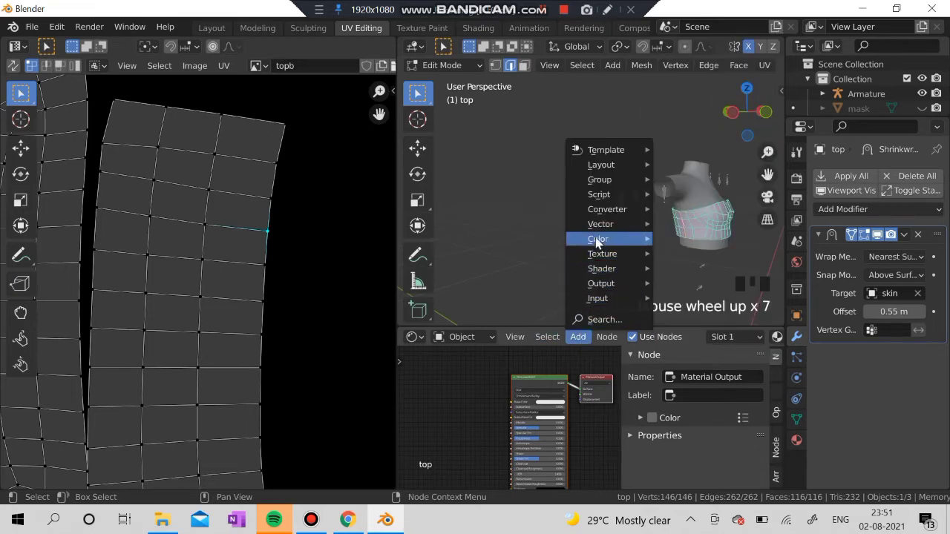
{"action": "mouse_move", "coordinate": [613, 254]}
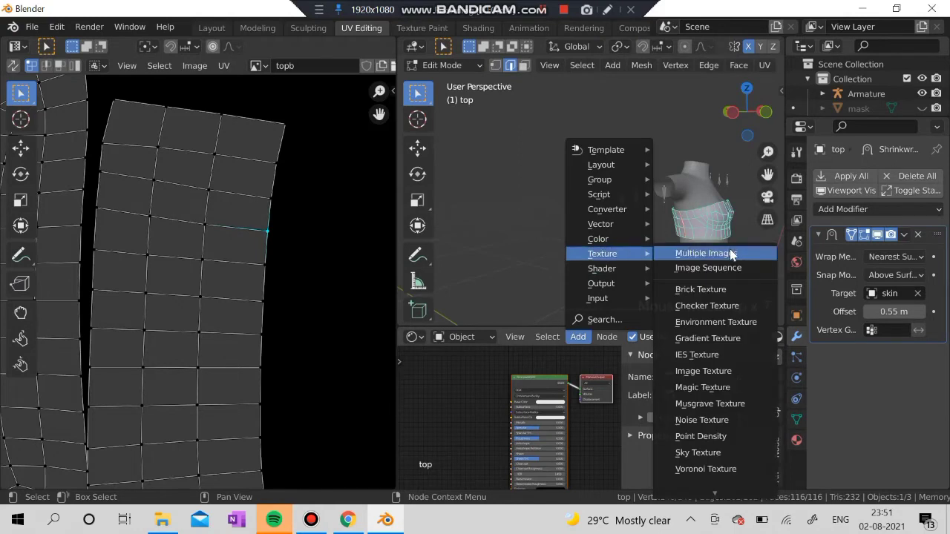
{"action": "left_click", "coordinate": [720, 371]}
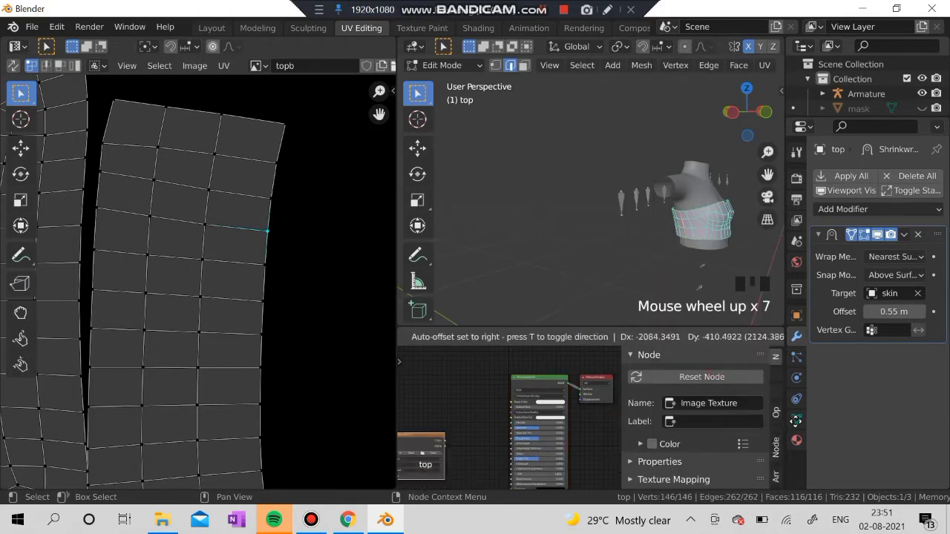
{"action": "left_click", "coordinate": [483, 422]}
{"action": "scroll", "coordinate": [488, 418], "scroll_direction": "up", "scroll_amount": 3}
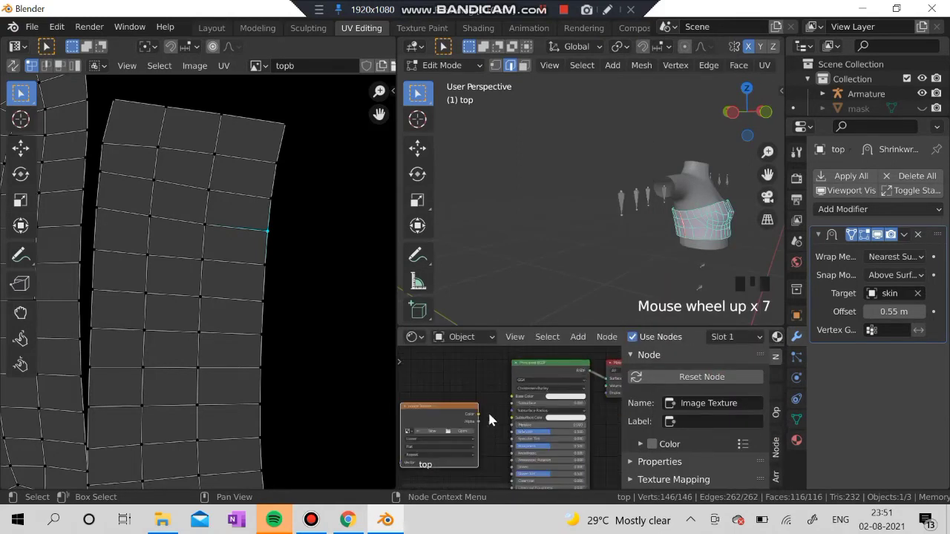
{"action": "left_click_drag", "start_coordinate": [481, 414], "coordinate": [512, 397]}
Step: Assign the existing topb image to the Image Texture node
{"action": "left_click", "coordinate": [424, 431]}
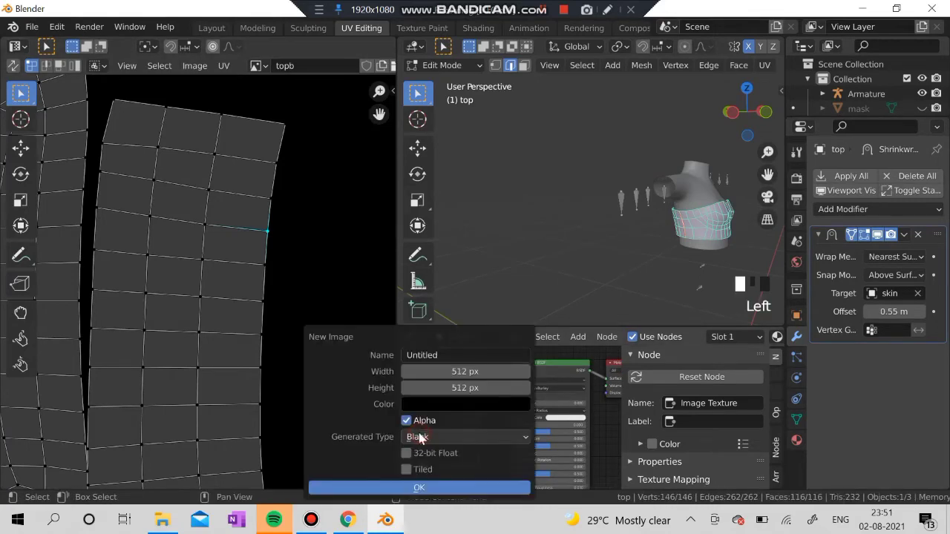
{"action": "left_click", "coordinate": [592, 446]}
{"action": "left_click", "coordinate": [408, 431]}
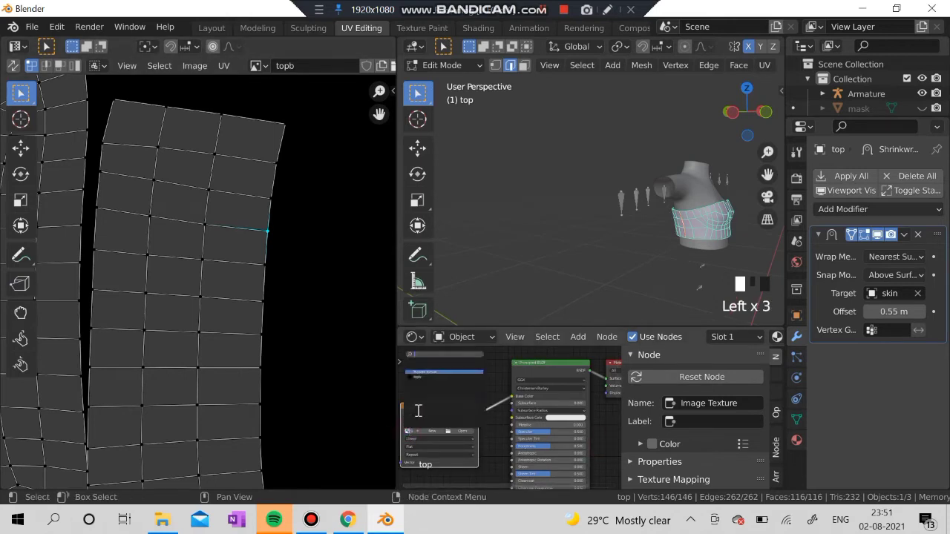
{"action": "left_click", "coordinate": [420, 377]}
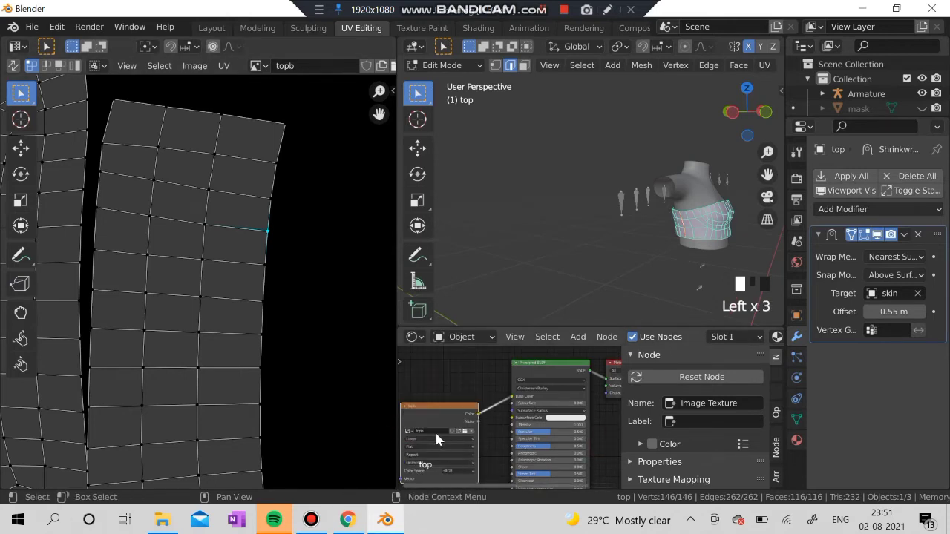
{"action": "scroll", "coordinate": [435, 430], "scroll_direction": "down", "scroll_amount": 1}
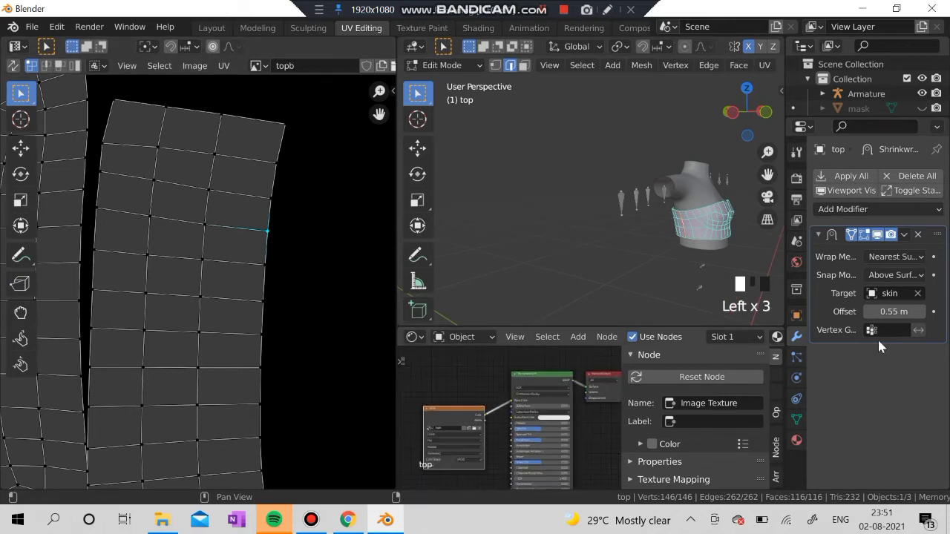
Step: Switch the scene's render engine to Cycles
{"action": "left_click", "coordinate": [797, 179]}
{"action": "left_click", "coordinate": [905, 176]}
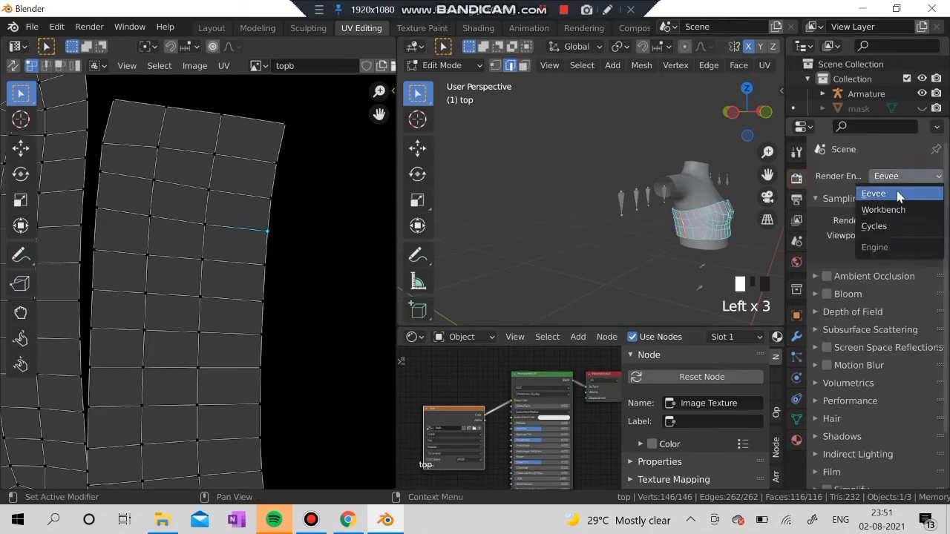
{"action": "left_click", "coordinate": [875, 226]}
Step: Set the bake type to Diffuse and bake the top's material into the topb image
{"action": "scroll", "coordinate": [876, 372], "scroll_direction": "down", "scroll_amount": 4}
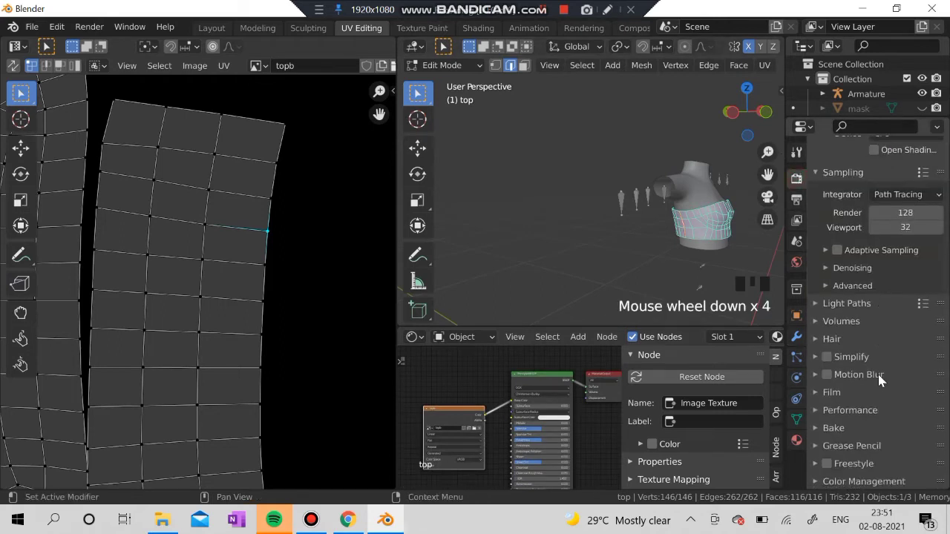
{"action": "left_click", "coordinate": [834, 428]}
{"action": "scroll", "coordinate": [836, 430], "scroll_direction": "down", "scroll_amount": 4}
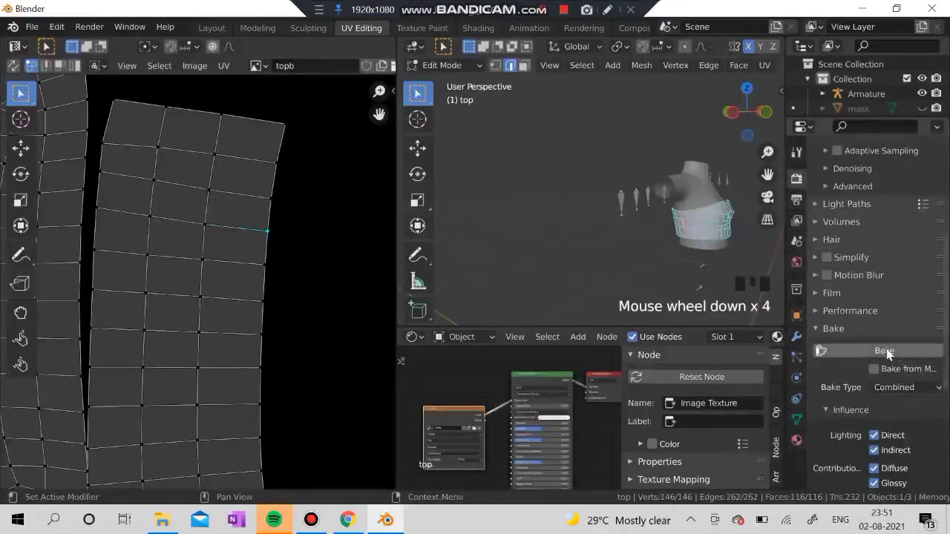
{"action": "left_click", "coordinate": [900, 387]}
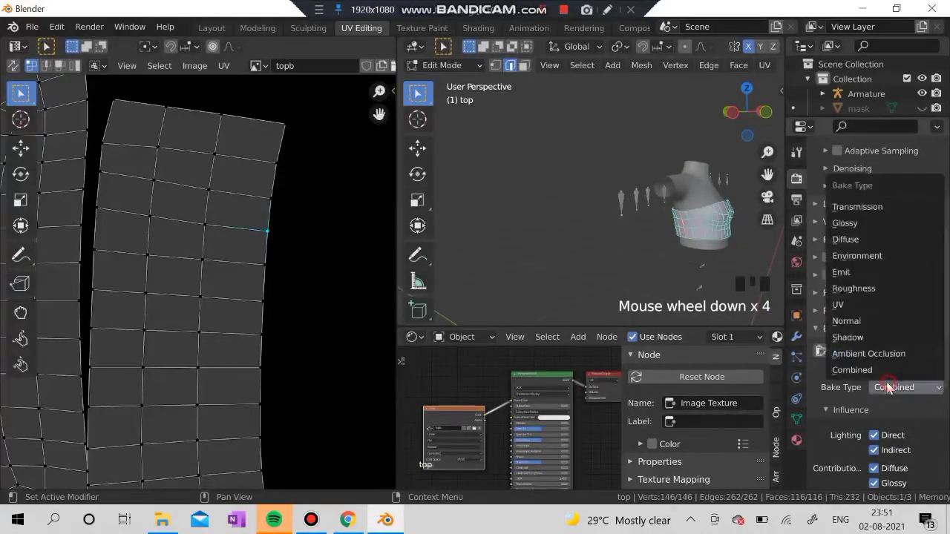
{"action": "left_click", "coordinate": [844, 240]}
{"action": "left_click", "coordinate": [867, 352]}
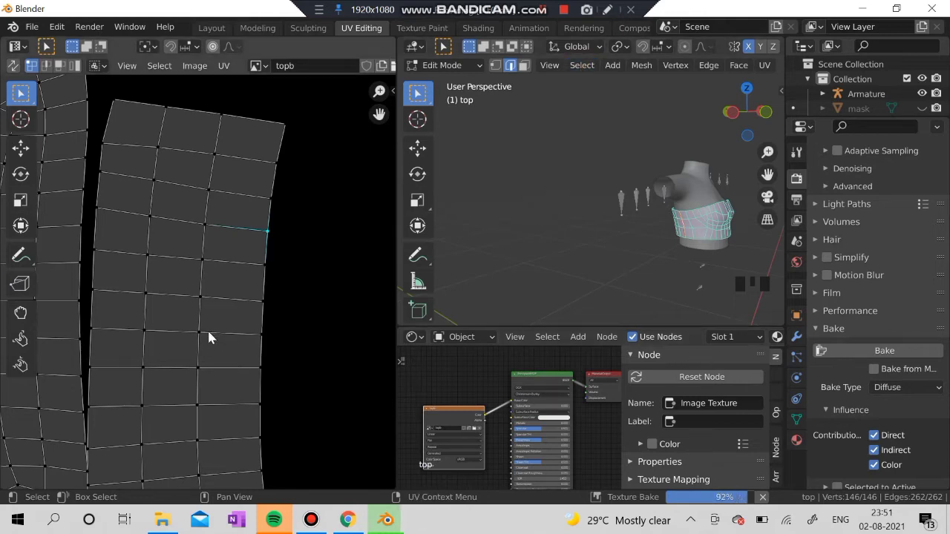
{"action": "scroll", "coordinate": [208, 338], "scroll_direction": "down", "scroll_amount": 4}
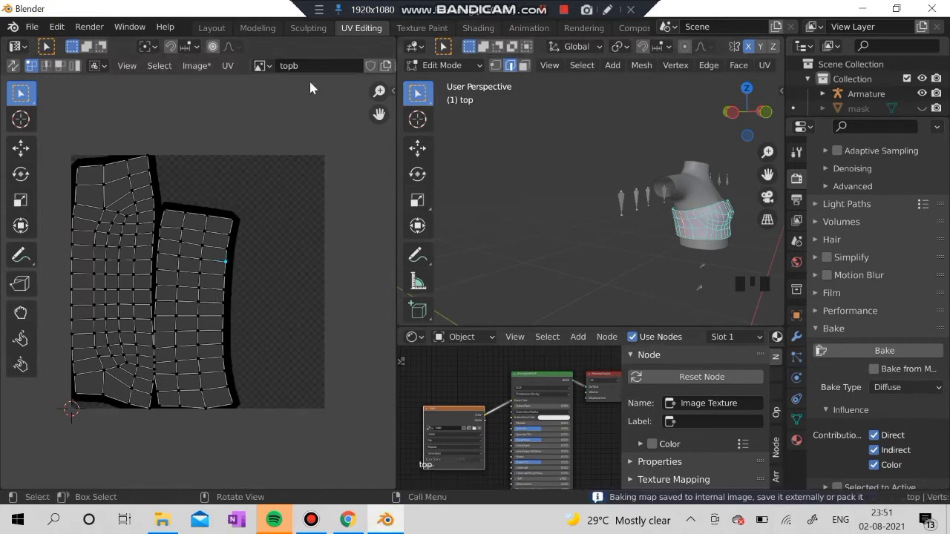
Step: Save the baked topb image
{"action": "left_click", "coordinate": [196, 65]}
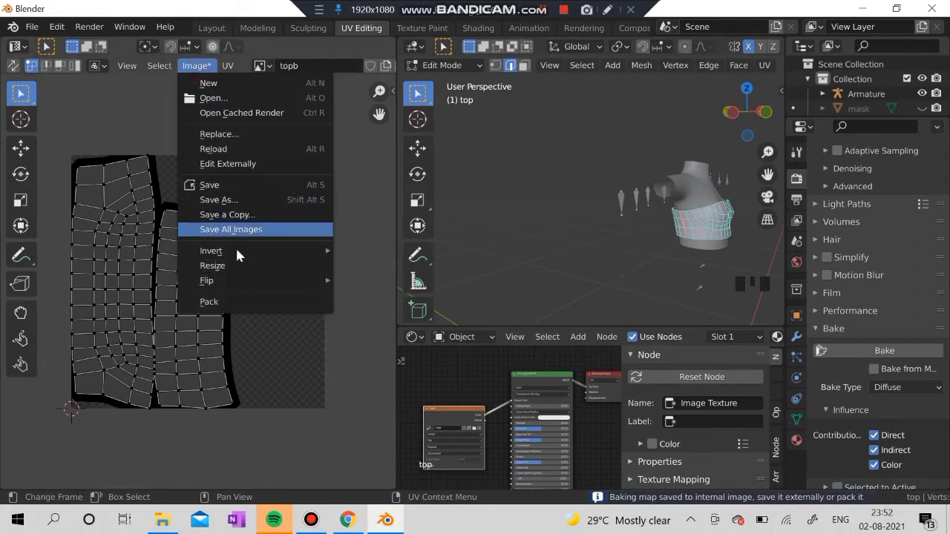
{"action": "left_click", "coordinate": [196, 65]}
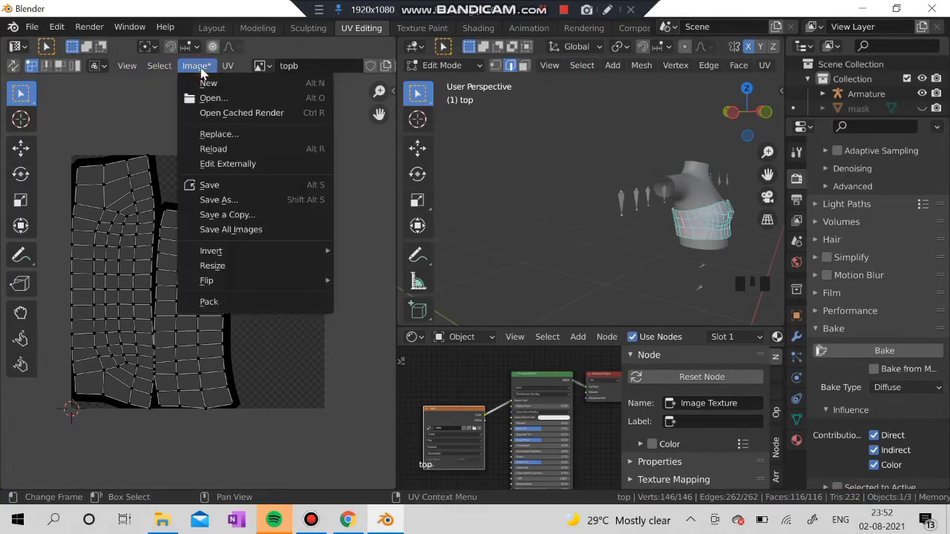
{"action": "left_click", "coordinate": [259, 186]}
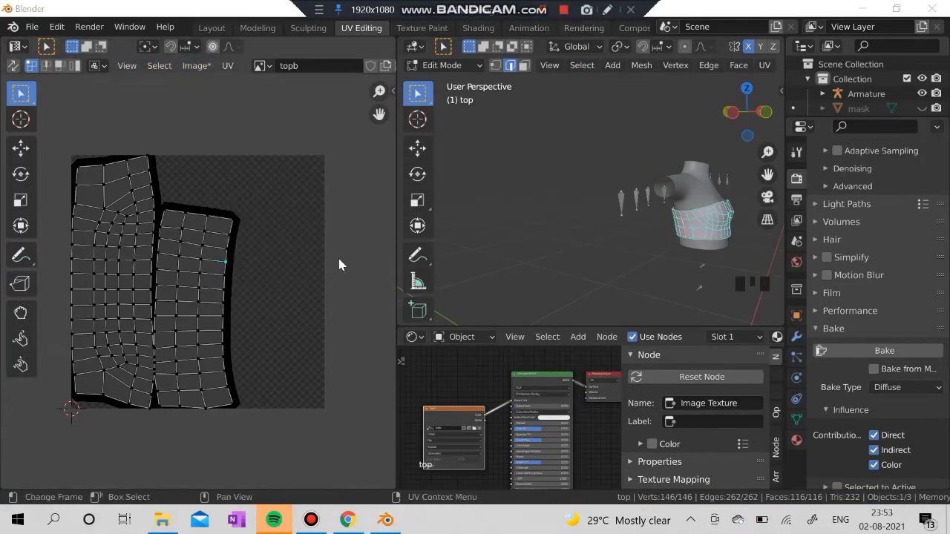
Step: Join the node editor and UV editor areas into the 3D viewport so it fills the workspace
{"action": "right_click", "coordinate": [447, 327]}
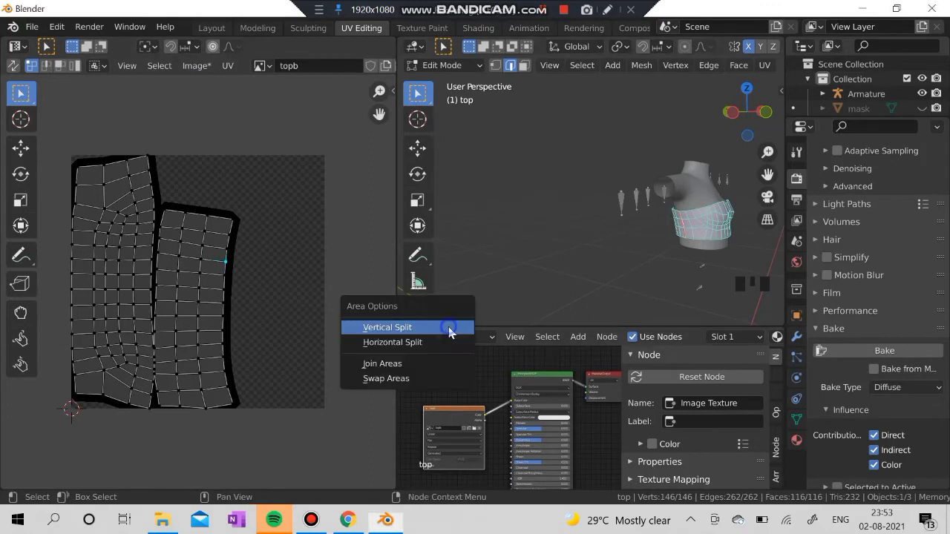
{"action": "left_click", "coordinate": [416, 364]}
{"action": "left_click", "coordinate": [416, 407]}
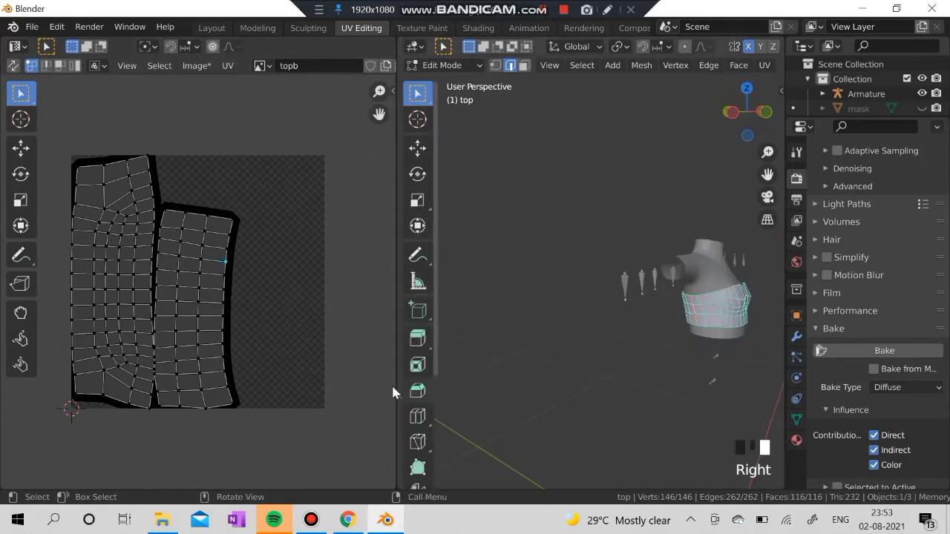
{"action": "right_click", "coordinate": [392, 384]}
{"action": "left_click", "coordinate": [357, 386]}
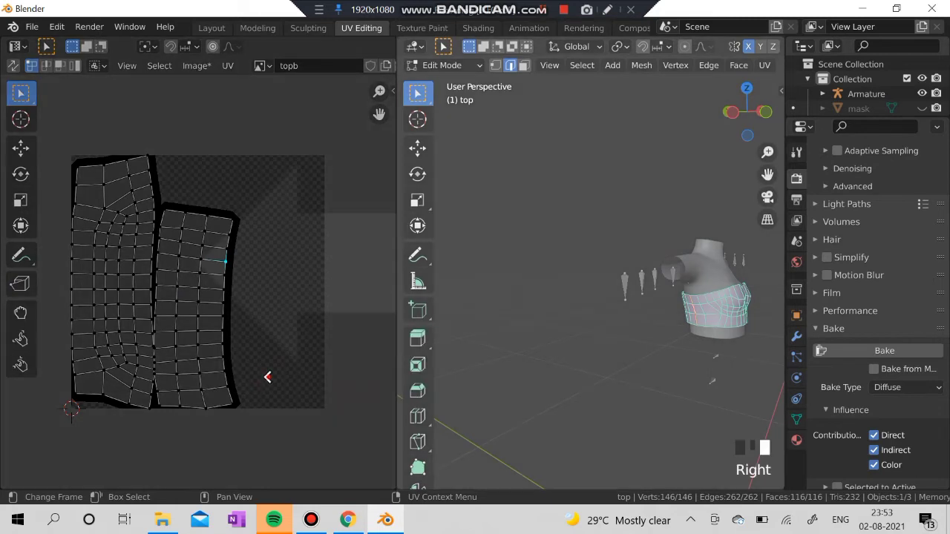
{"action": "left_click", "coordinate": [510, 377]}
Step: Switch the top from Edit Mode to Object Mode
{"action": "scroll", "coordinate": [539, 314], "scroll_direction": "up", "scroll_amount": 3}
{"action": "scroll", "coordinate": [538, 314], "scroll_direction": "down", "scroll_amount": 3}
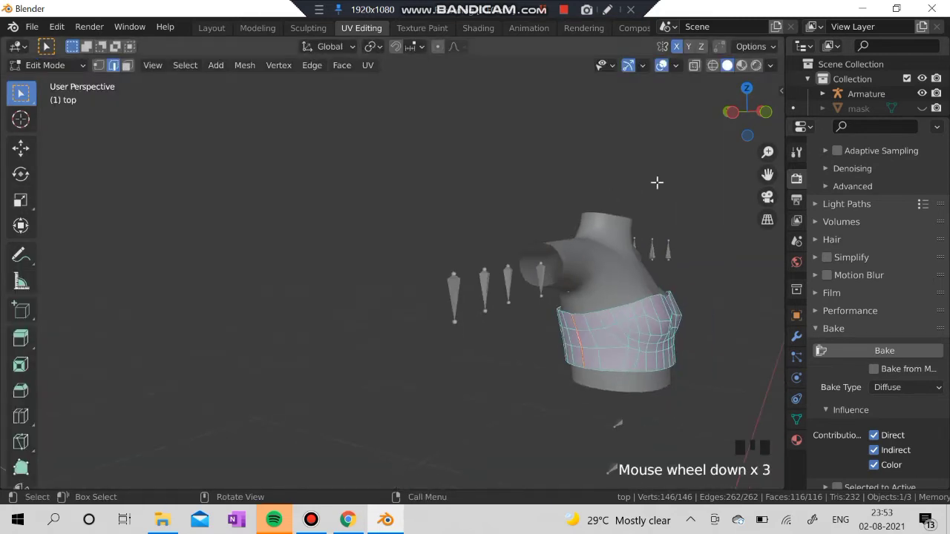
{"action": "middle_click_drag", "start_coordinate": [658, 360], "coordinate": [428, 348]}
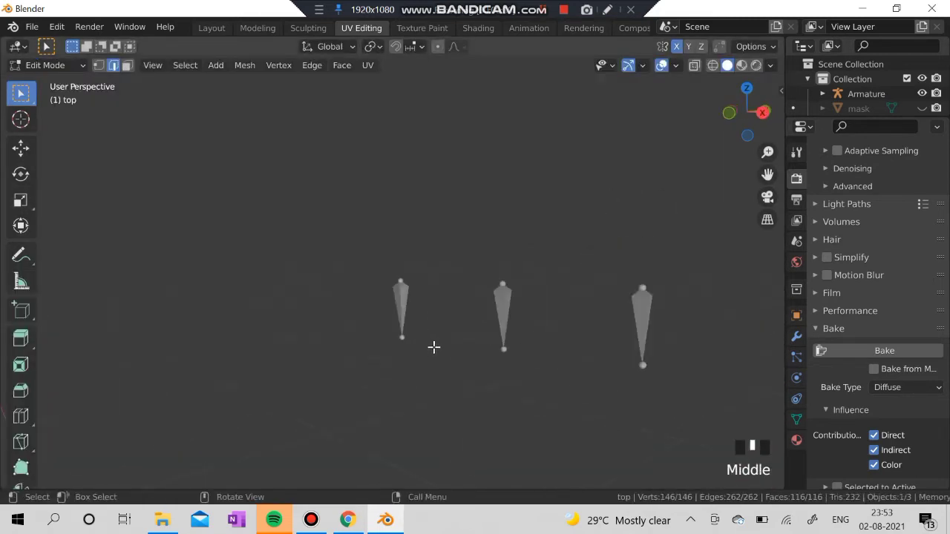
{"action": "scroll", "coordinate": [556, 325], "scroll_direction": "down", "scroll_amount": 4}
{"action": "scroll", "coordinate": [555, 325], "scroll_direction": "down", "scroll_amount": 2}
{"action": "middle_click_drag", "start_coordinate": [534, 308], "coordinate": [542, 243]}
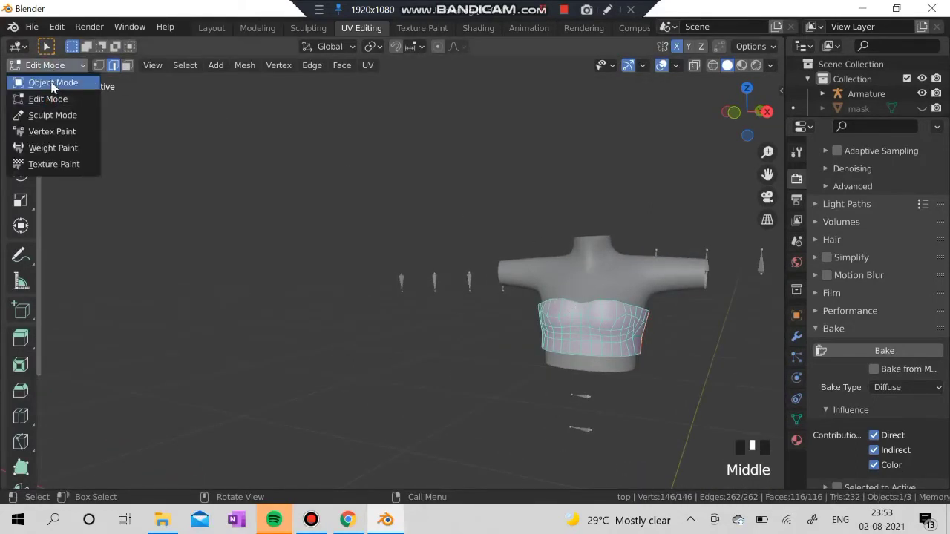
{"action": "left_click", "coordinate": [49, 83]}
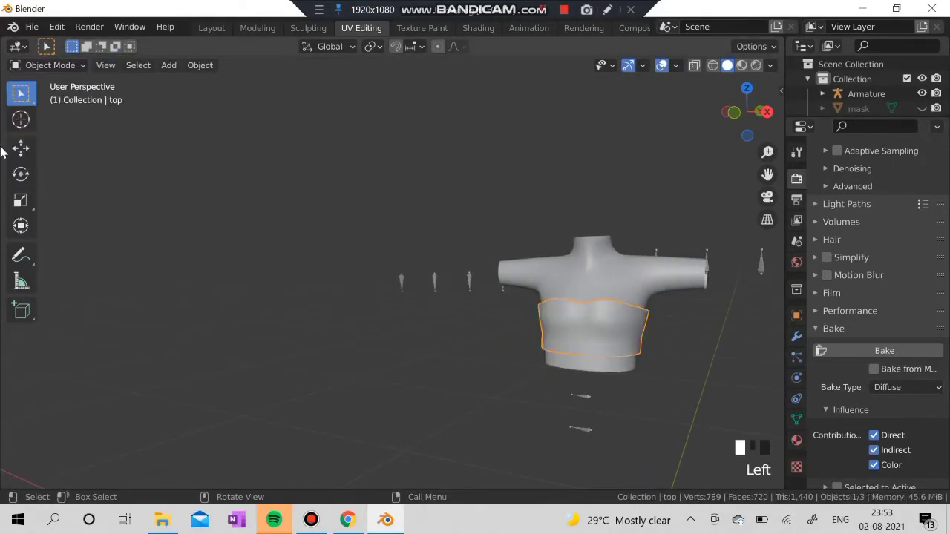
Step: Try to join the skin into the top with top as the active object, and undo the join
{"action": "left_click", "coordinate": [590, 325]}
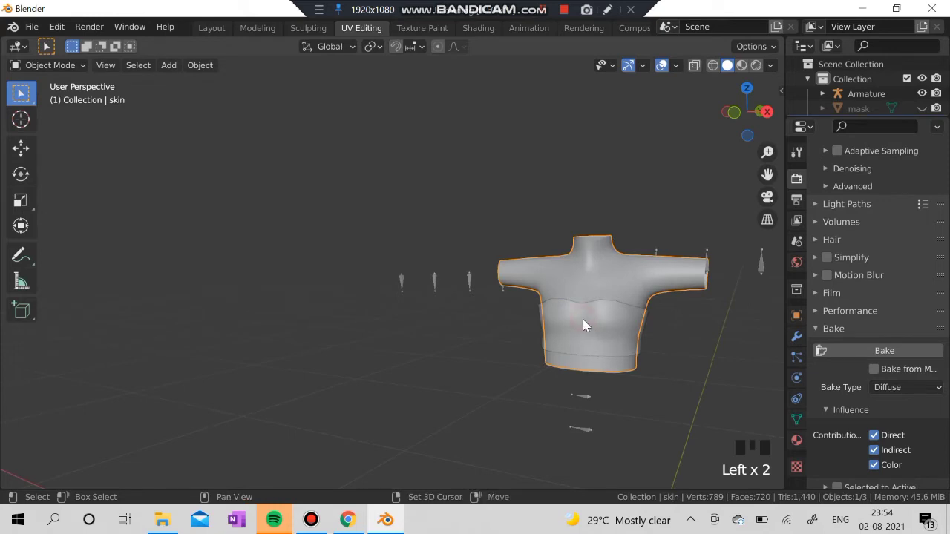
{"action": "left_click", "coordinate": [583, 320], "text": "shift"}
{"action": "right_click", "coordinate": [583, 322]}
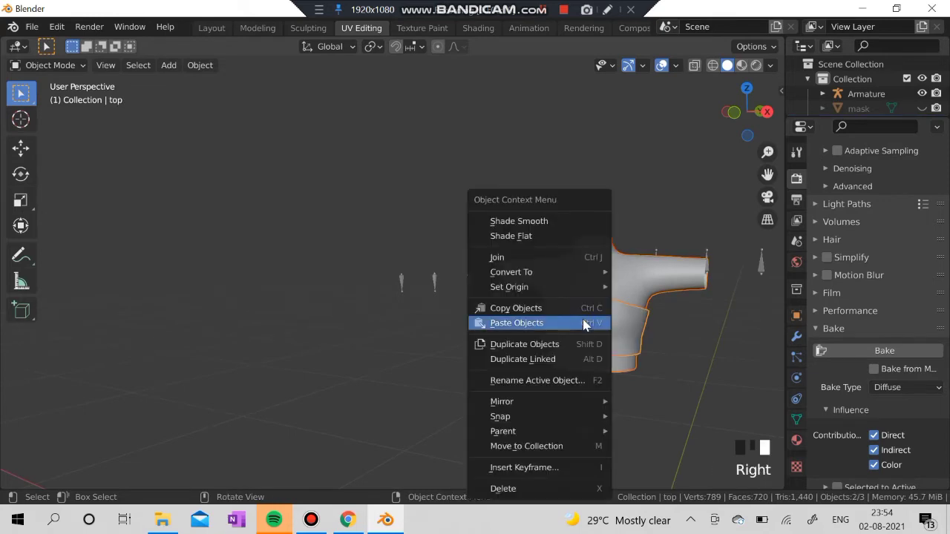
{"action": "left_click", "coordinate": [505, 258]}
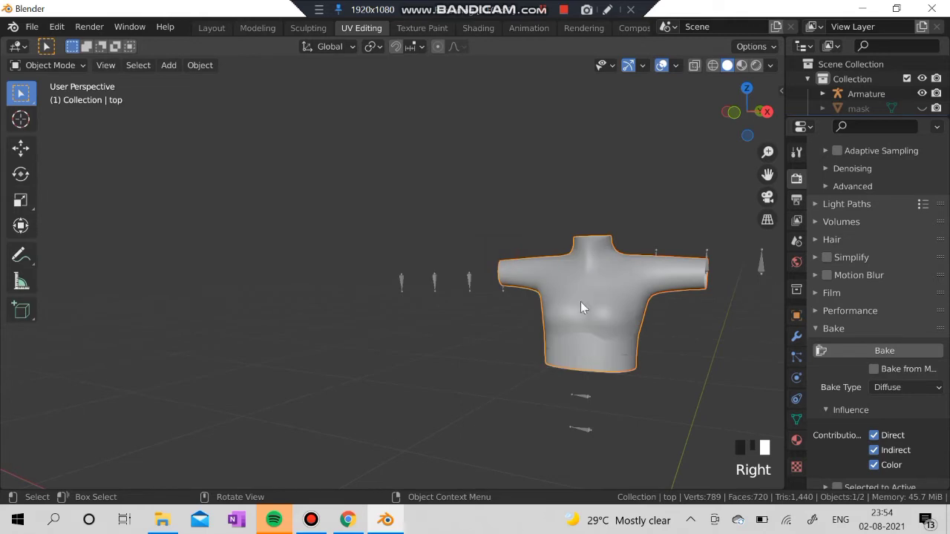
{"action": "scroll", "coordinate": [613, 312], "scroll_direction": "down", "scroll_amount": 2}
{"action": "scroll", "coordinate": [512, 305], "scroll_direction": "up", "scroll_amount": 2}
{"action": "scroll", "coordinate": [512, 301], "scroll_direction": "up", "scroll_amount": 2}
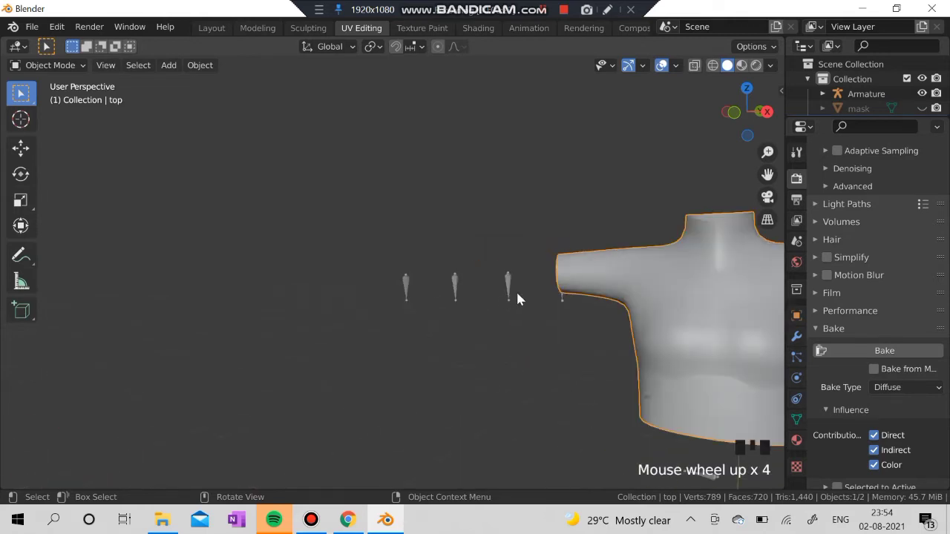
{"action": "middle_click_drag", "start_coordinate": [733, 343], "coordinate": [648, 341]}
{"action": "key", "text": "ctrl+z"}
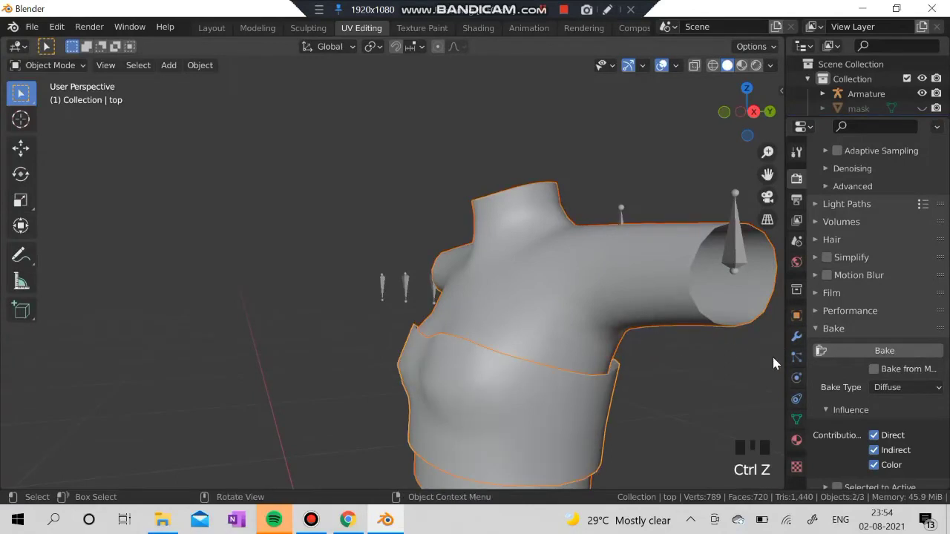
Step: Apply the Shrinkwrap modifier on the top object
{"action": "left_click", "coordinate": [555, 408]}
{"action": "left_click", "coordinate": [485, 377]}
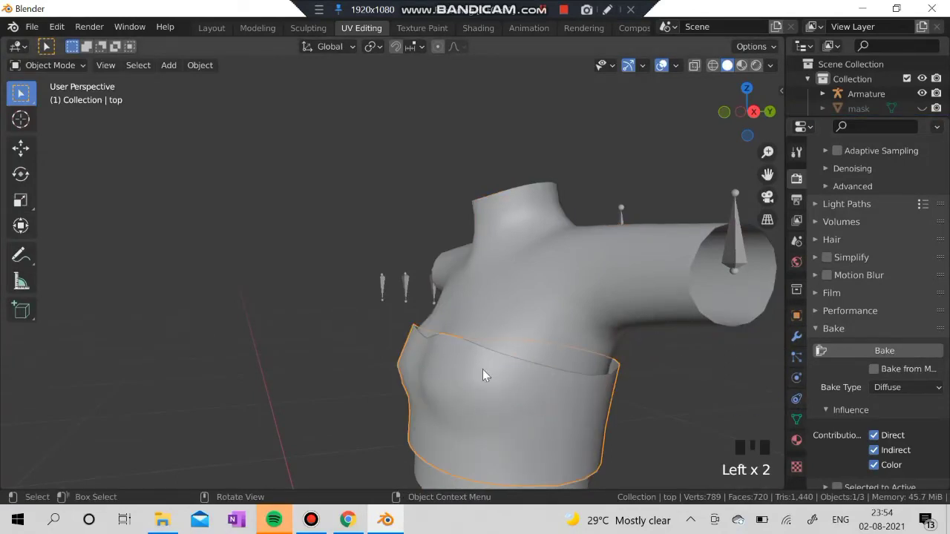
{"action": "left_click", "coordinate": [797, 335]}
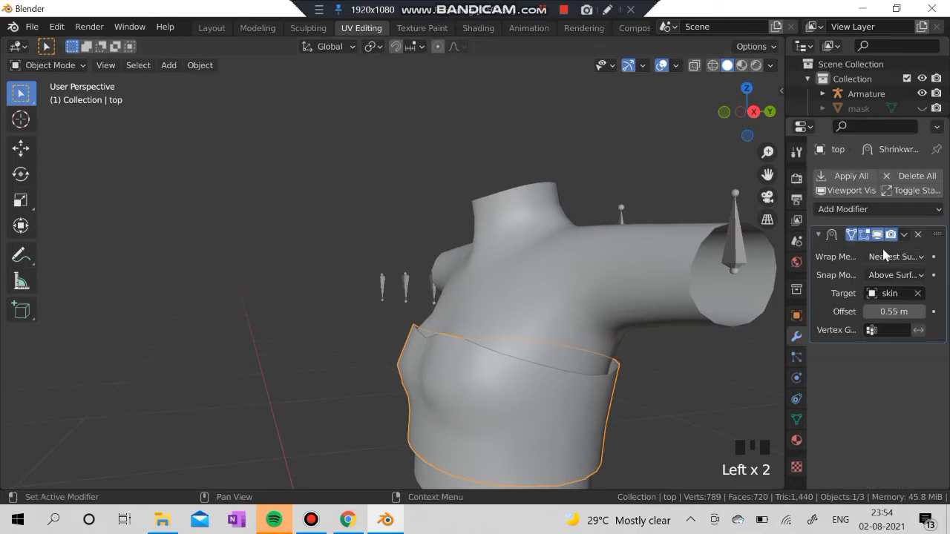
{"action": "left_click", "coordinate": [905, 234]}
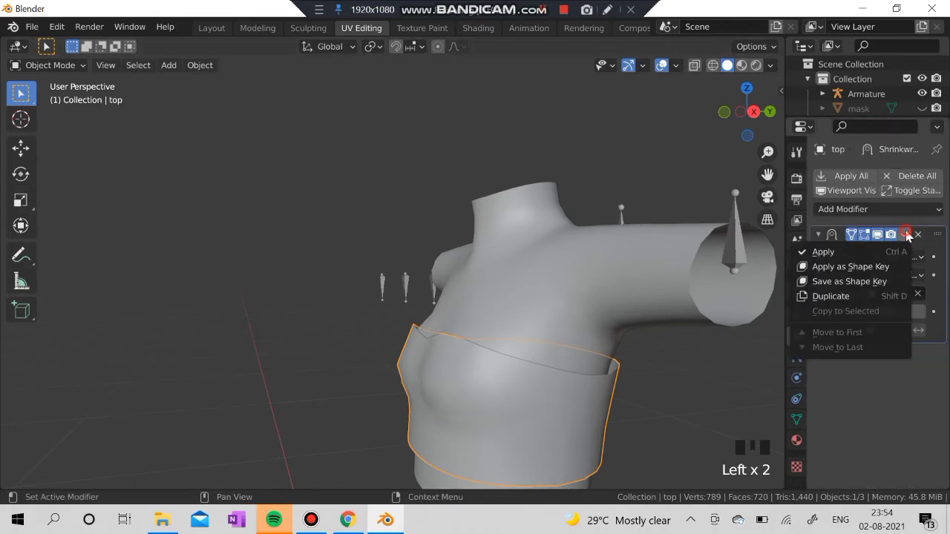
{"action": "left_click", "coordinate": [824, 253]}
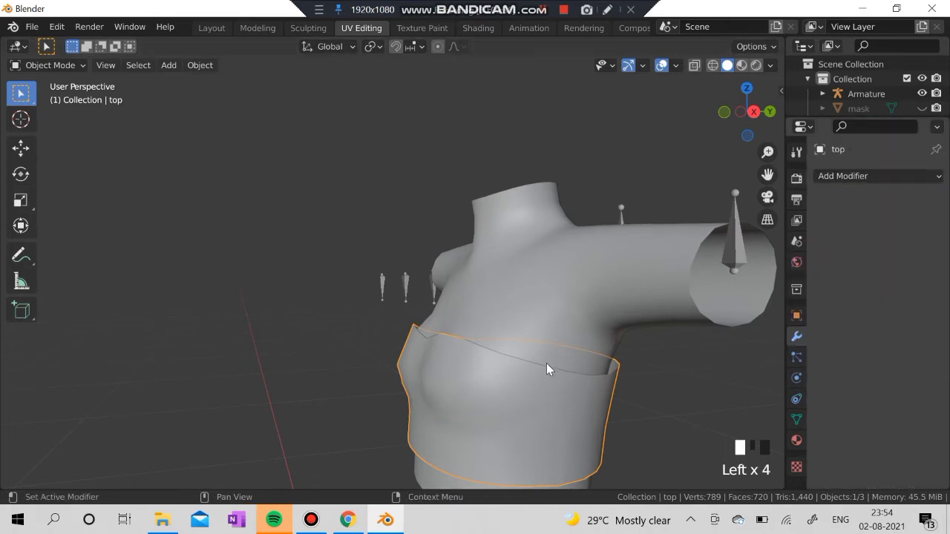
Step: Join the top into the skin object with skin as the active object, and check the merged mesh
{"action": "left_click", "coordinate": [528, 303], "text": "shift"}
{"action": "right_click", "coordinate": [508, 319]}
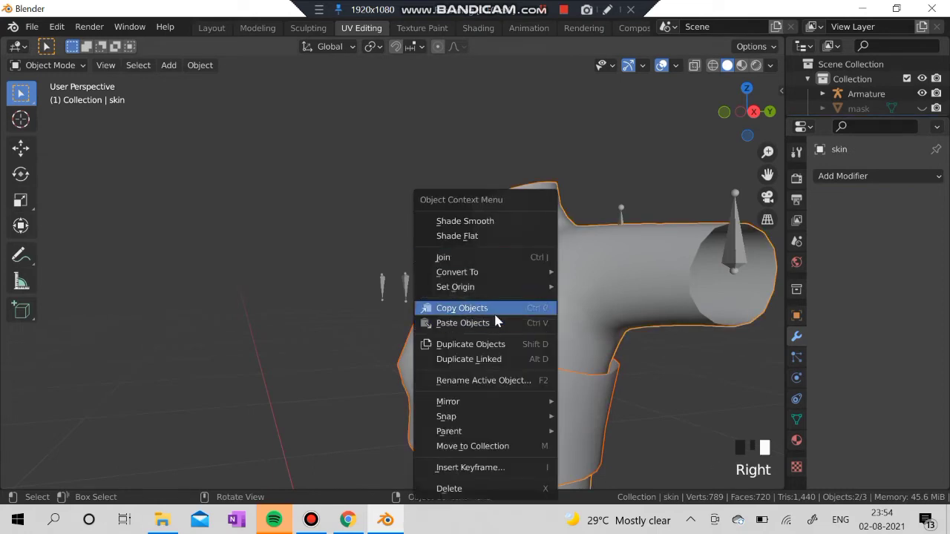
{"action": "left_click", "coordinate": [502, 258]}
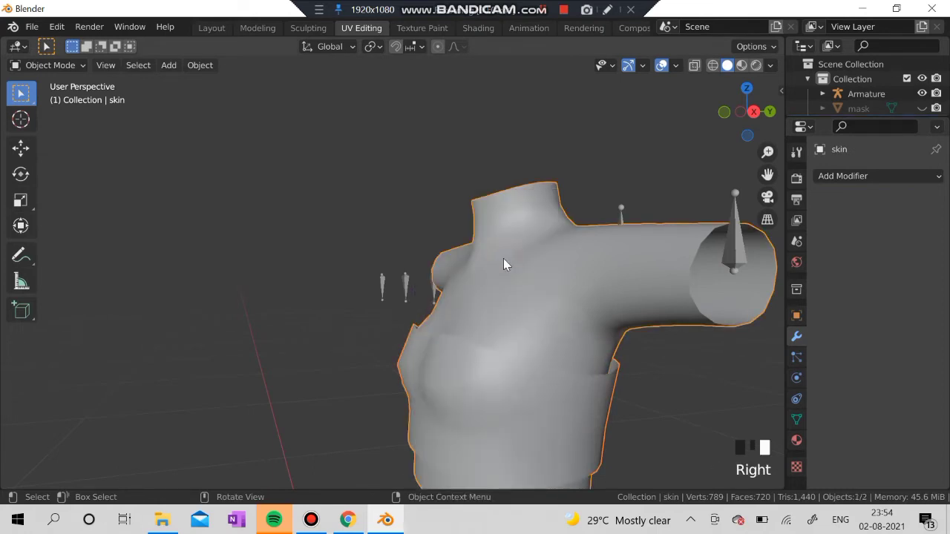
{"action": "scroll", "coordinate": [276, 366], "scroll_direction": "down", "scroll_amount": 2}
{"action": "middle_click_drag", "start_coordinate": [380, 378], "coordinate": [409, 377]}
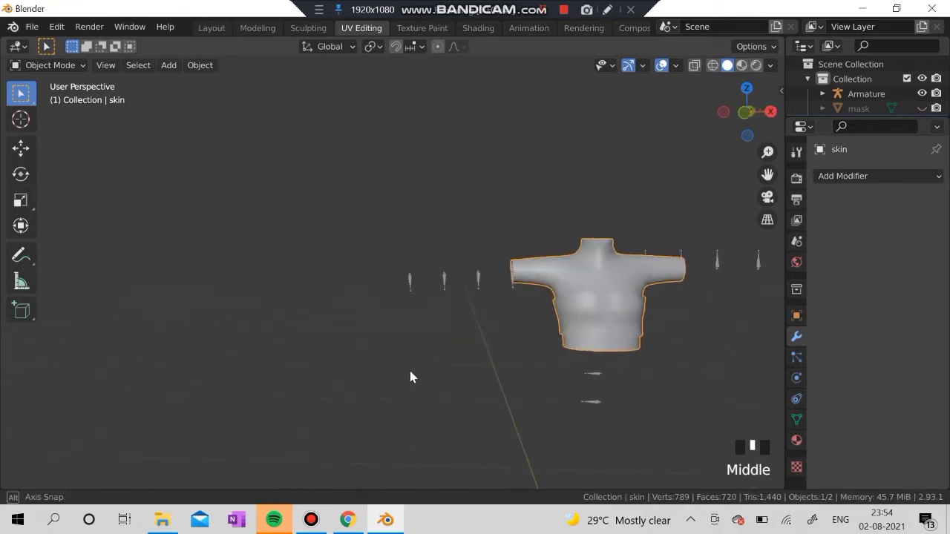
{"action": "scroll", "coordinate": [594, 356], "scroll_direction": "up", "scroll_amount": 2}
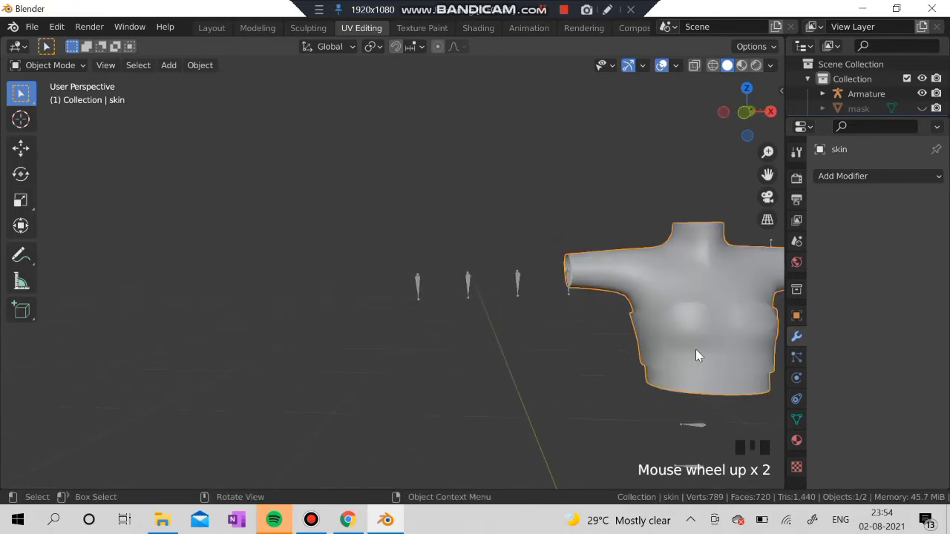
{"action": "middle_click_drag", "start_coordinate": [695, 349], "coordinate": [571, 334]}
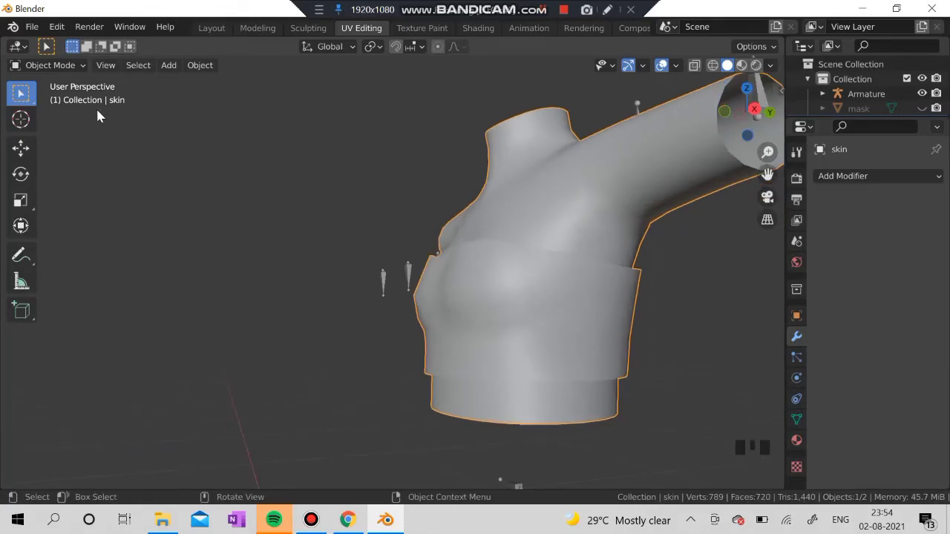
Step: Enlarge the Outliner, expand the Armature and unhide its OTR_52 jacket mesh
{"action": "left_click", "coordinate": [44, 65]}
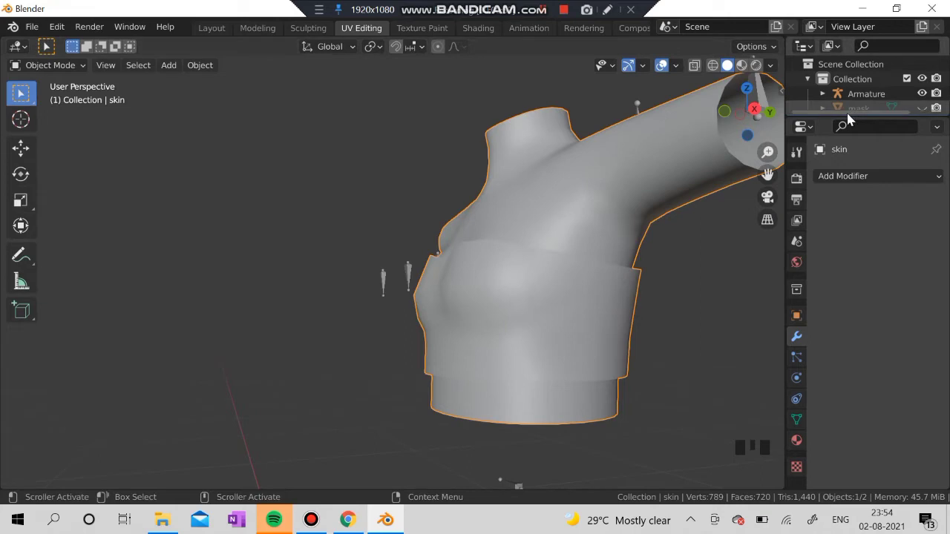
{"action": "left_click_drag", "start_coordinate": [851, 117], "coordinate": [867, 239]}
{"action": "left_click", "coordinate": [820, 93]}
{"action": "left_click", "coordinate": [921, 138]}
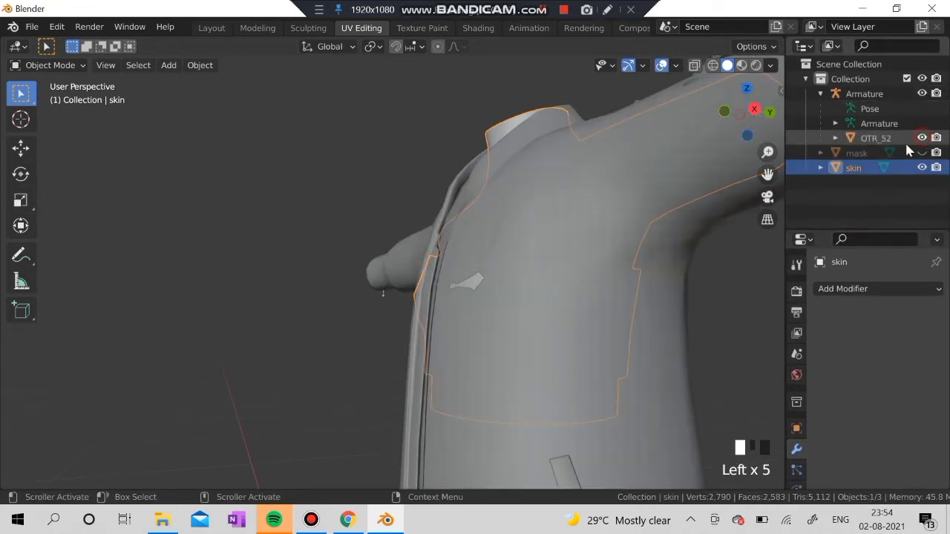
{"action": "scroll", "coordinate": [326, 211], "scroll_direction": "down", "scroll_amount": 3}
{"action": "middle_click_drag", "start_coordinate": [408, 219], "coordinate": [727, 228]}
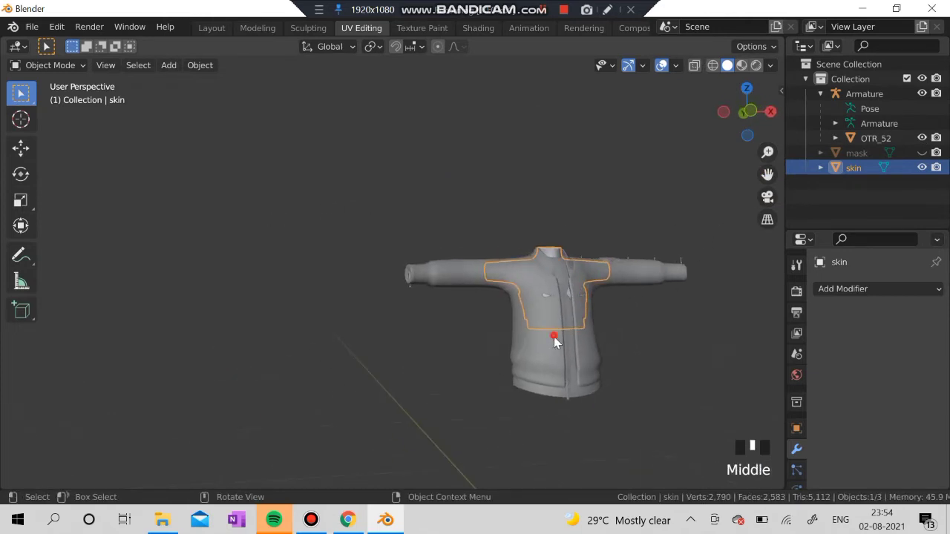
Step: Try entering Weight Paint mode with skin selected and OTR_52 active, and undo the mode change
{"action": "left_click", "coordinate": [565, 314]}
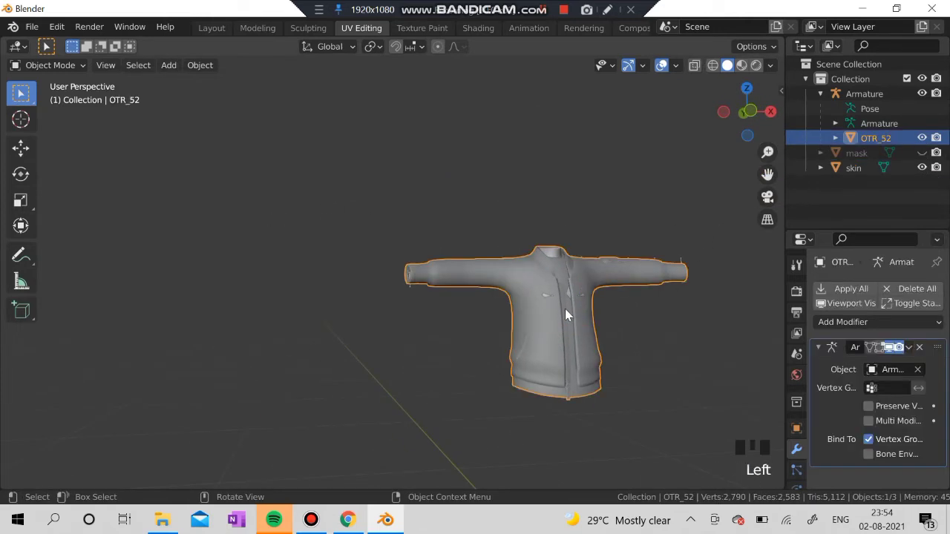
{"action": "left_click", "coordinate": [557, 261]}
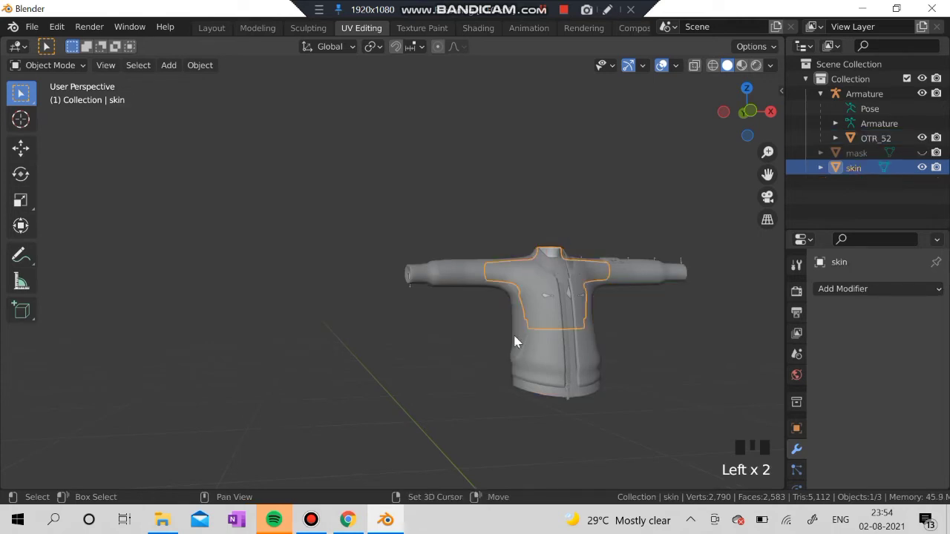
{"action": "left_click", "coordinate": [545, 347], "text": "shift"}
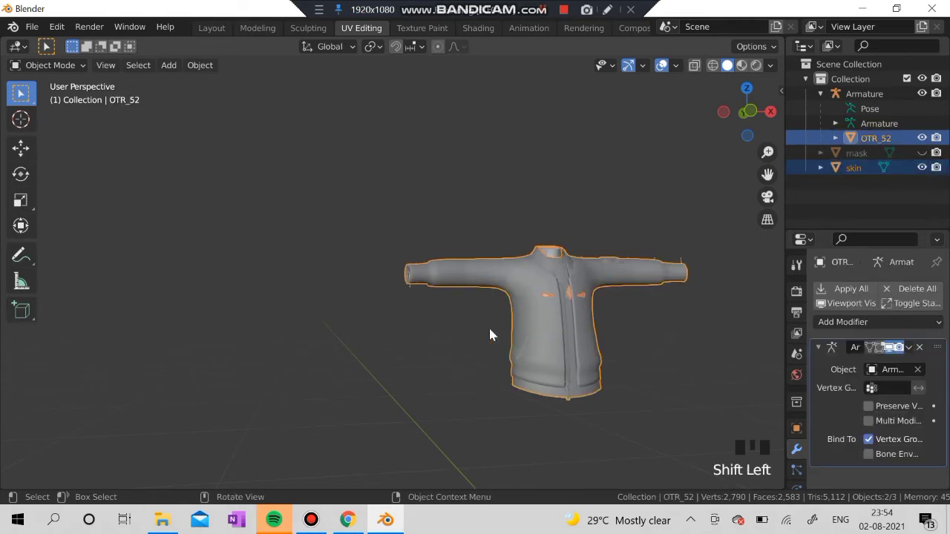
{"action": "left_click", "coordinate": [44, 67]}
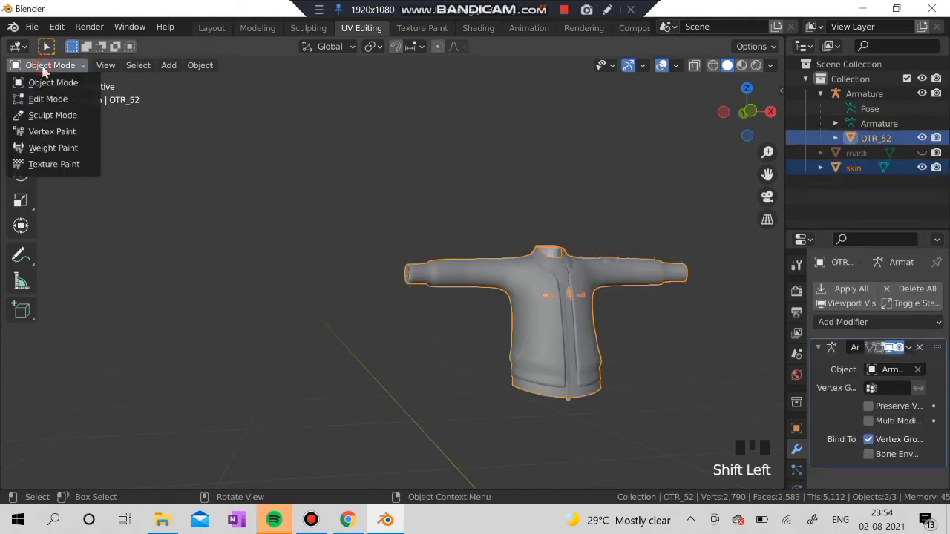
{"action": "left_click", "coordinate": [54, 148]}
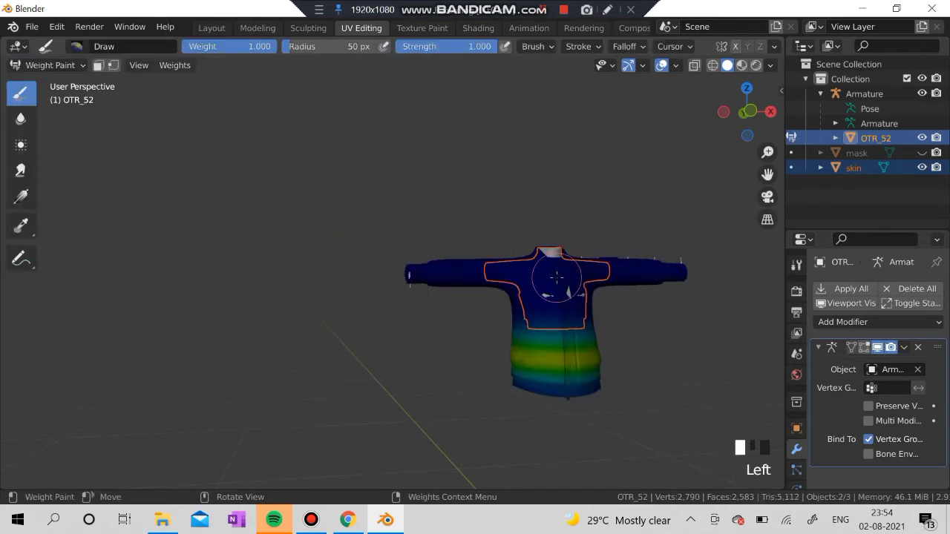
{"action": "key", "text": "ctrl+z"}
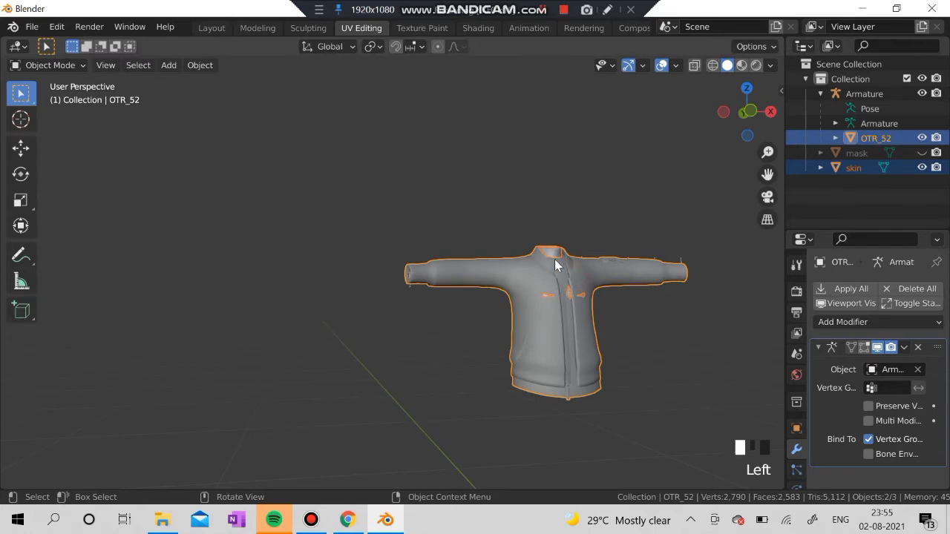
Step: Select the OTR_52 jacket with skin as the active object and enter Weight Paint mode
{"action": "left_click", "coordinate": [555, 266]}
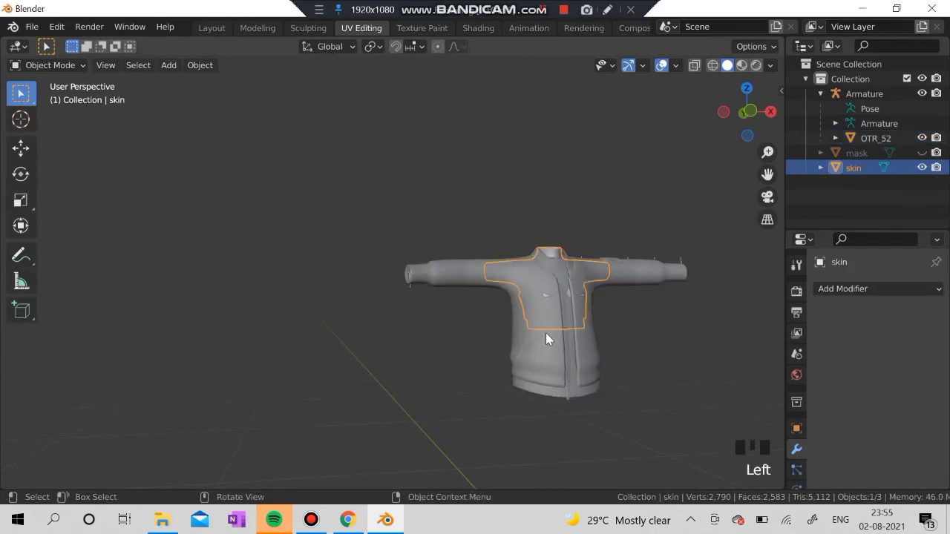
{"action": "left_click", "coordinate": [546, 337]}
{"action": "left_click", "coordinate": [550, 257], "text": "shift"}
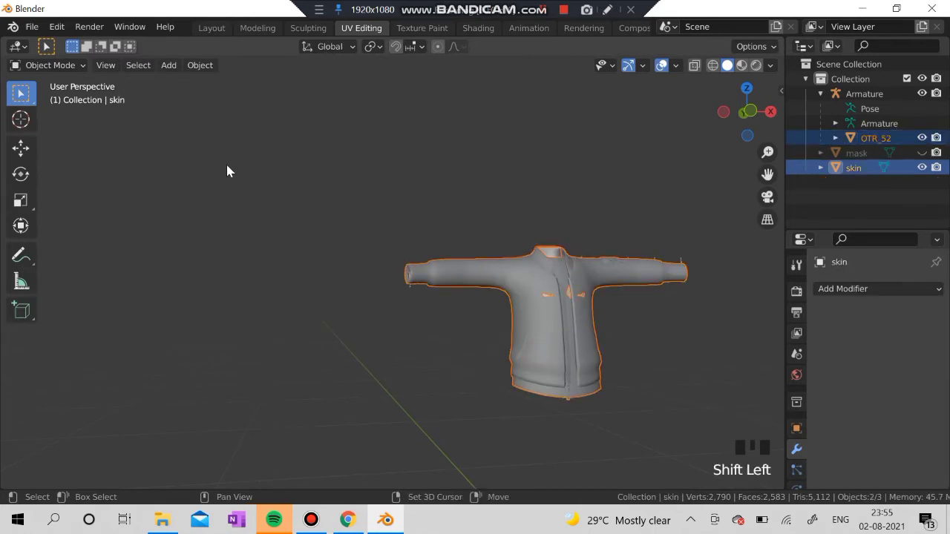
{"action": "left_click", "coordinate": [44, 66]}
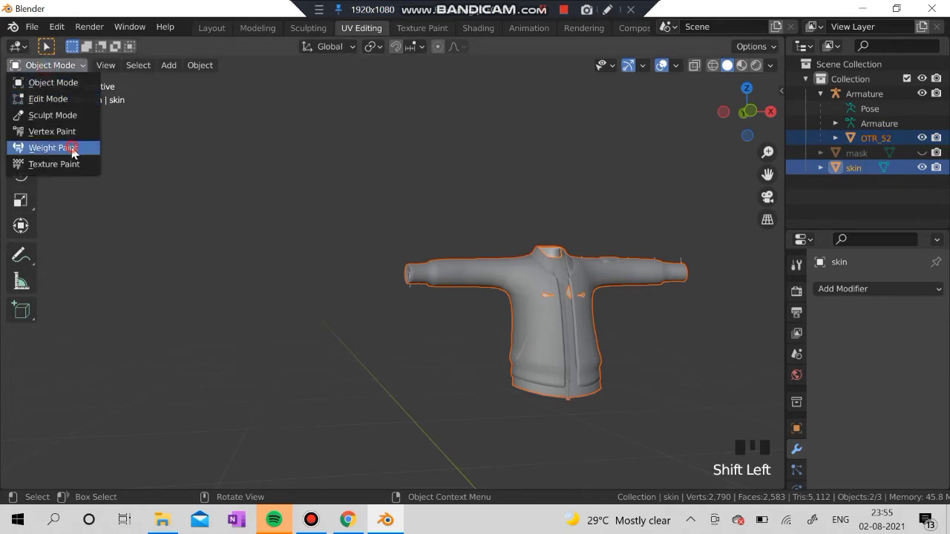
{"action": "left_click", "coordinate": [52, 148]}
Step: Transfer the jacket's weights to skin, with source layers matched By Name and destination set to All Layers
{"action": "left_click", "coordinate": [175, 66]}
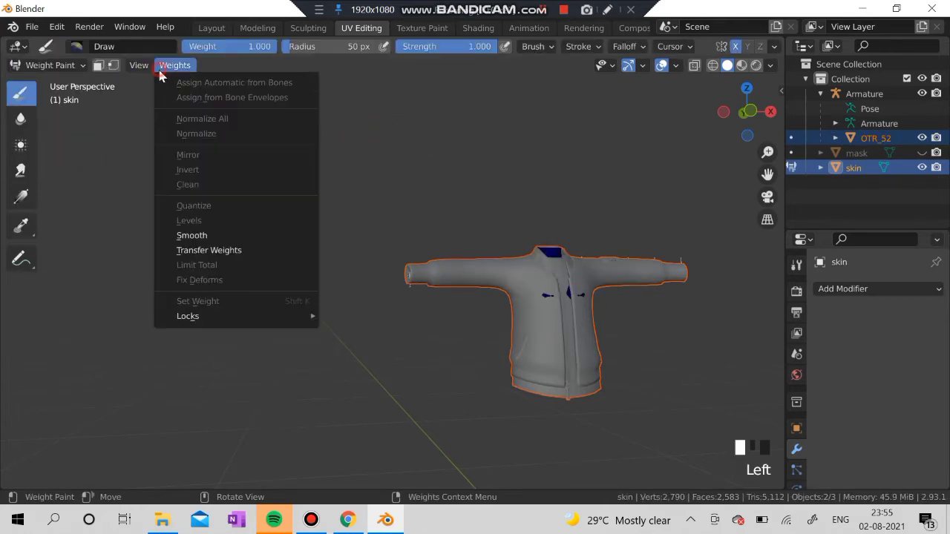
{"action": "left_click", "coordinate": [229, 250]}
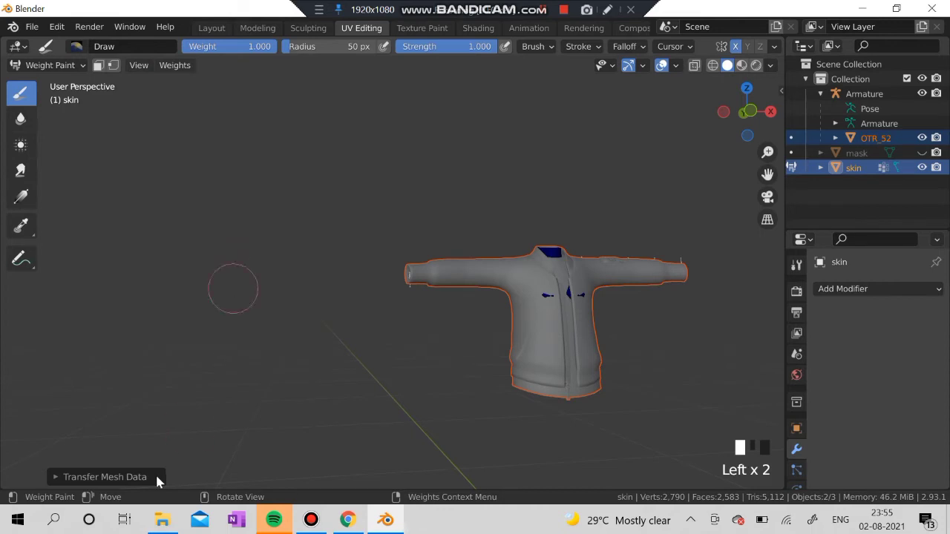
{"action": "left_click", "coordinate": [77, 478]}
{"action": "left_click", "coordinate": [187, 422]}
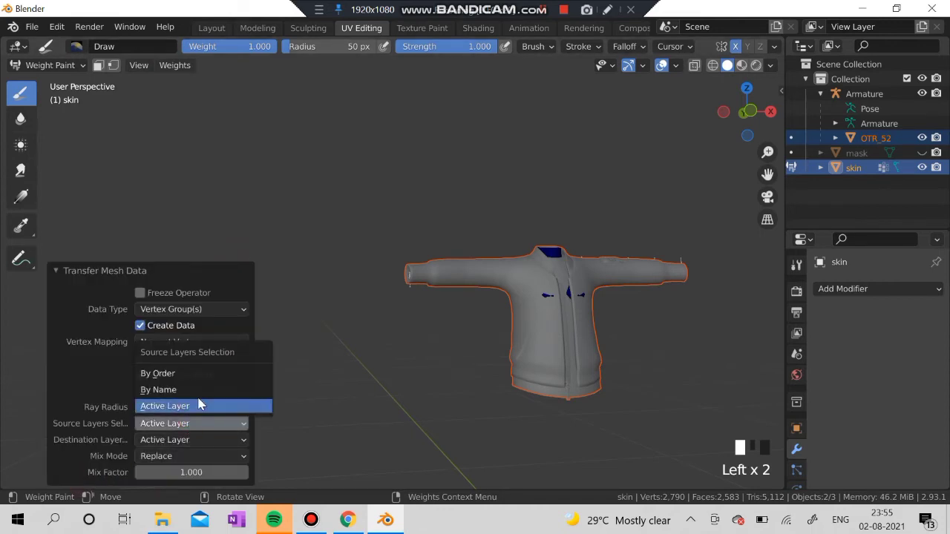
{"action": "left_click", "coordinate": [181, 390]}
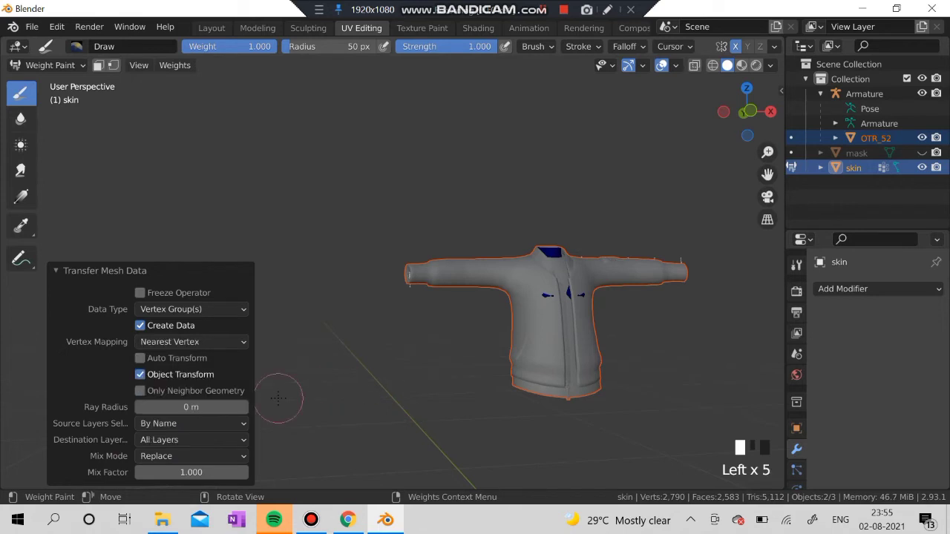
{"action": "left_click", "coordinate": [281, 398]}
Step: Return to Object Mode and hide the OTR_52 jacket
{"action": "left_click", "coordinate": [50, 65]}
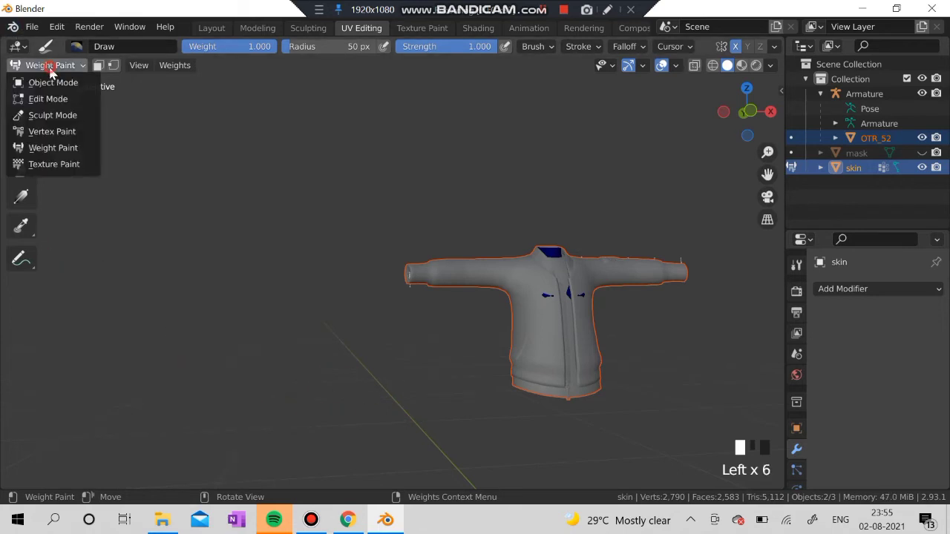
{"action": "left_click", "coordinate": [49, 83]}
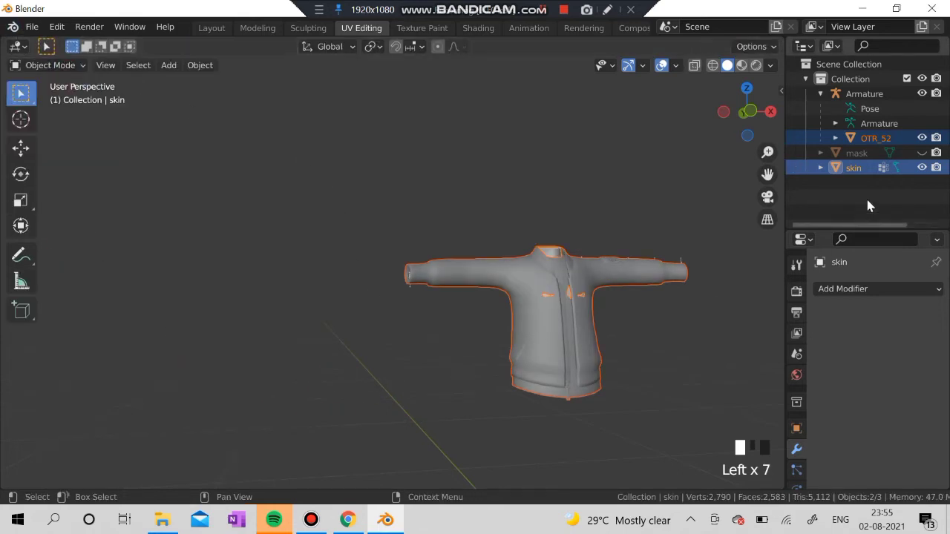
{"action": "left_click", "coordinate": [922, 140]}
{"action": "left_click", "coordinate": [922, 139]}
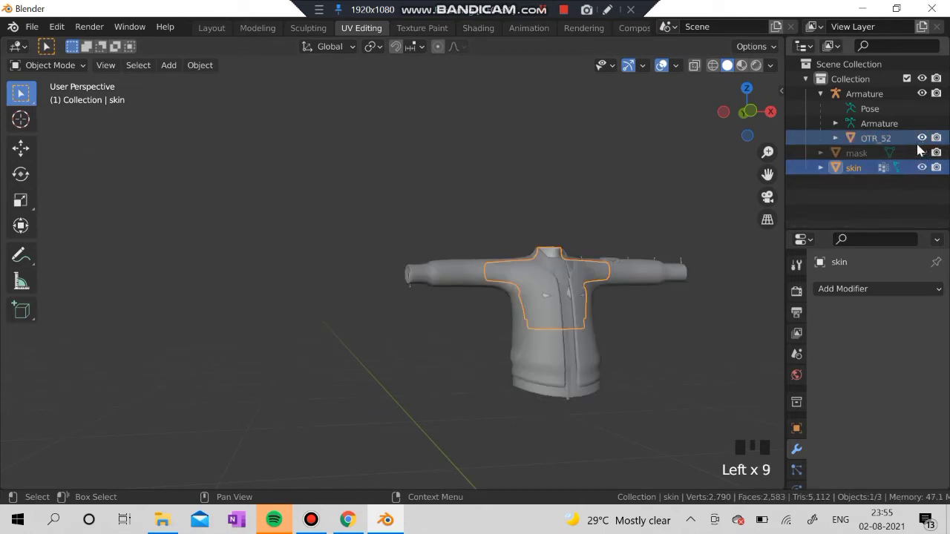
{"action": "left_click_drag", "start_coordinate": [768, 174], "coordinate": [736, 271]}
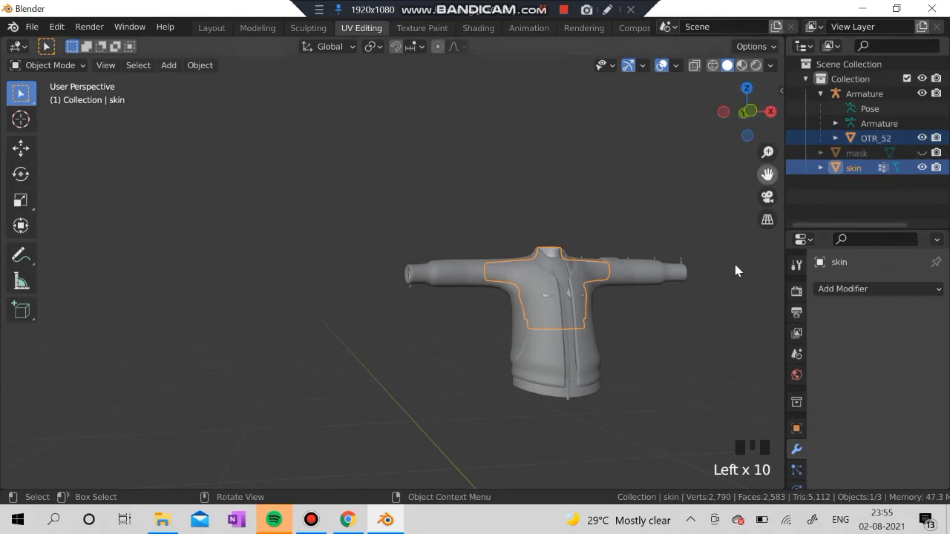
{"action": "left_click", "coordinate": [922, 139]}
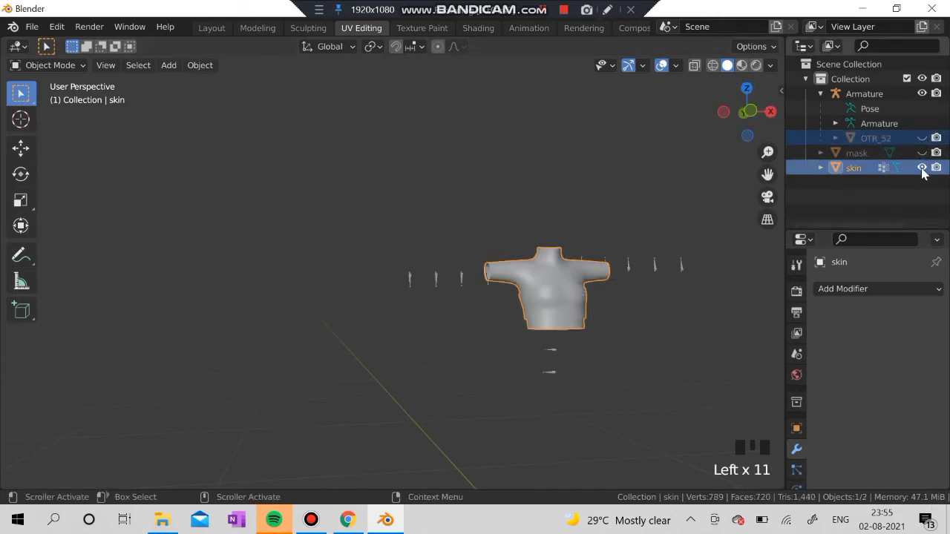
Step: Parent the skin mesh to the Armature using Armature Deform With Automatic Weights
{"action": "left_click", "coordinate": [462, 279], "text": "shift"}
{"action": "right_click", "coordinate": [474, 341]}
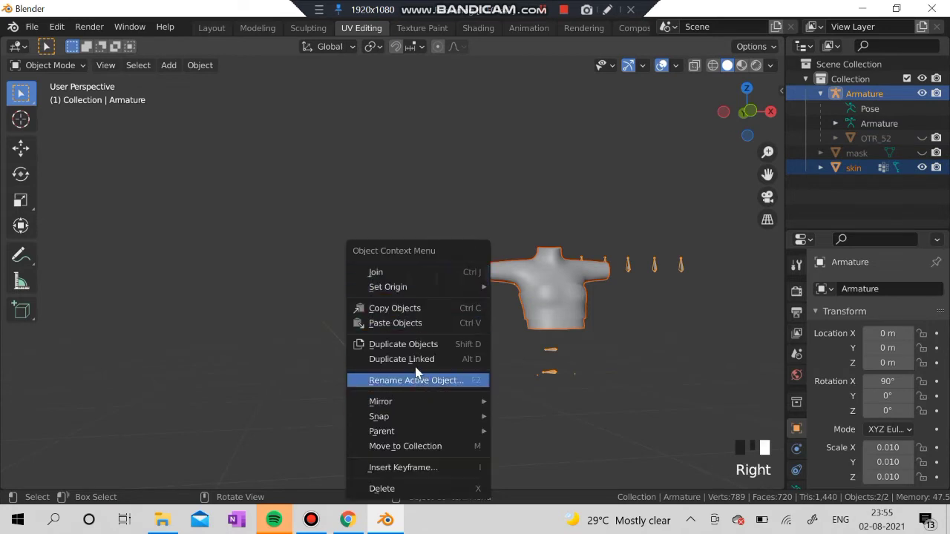
{"action": "mouse_move", "coordinate": [424, 435]}
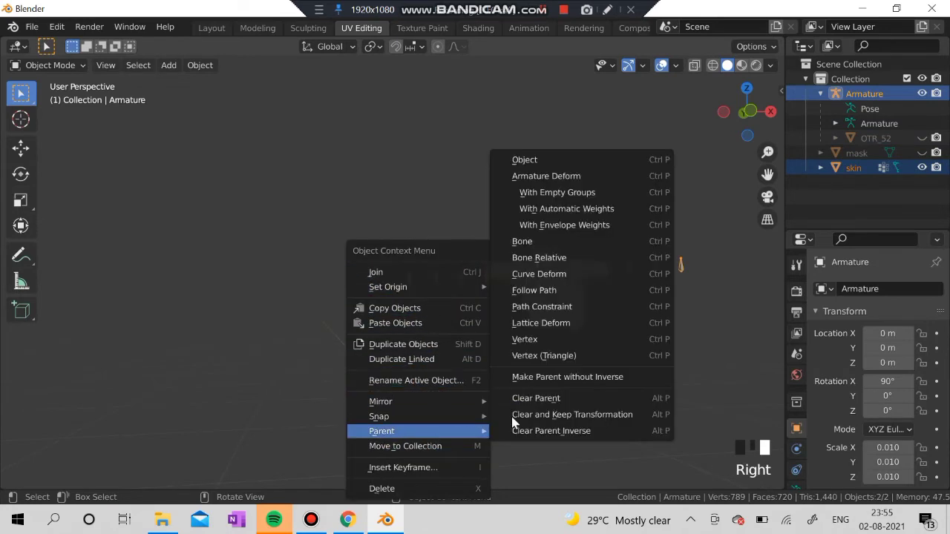
{"action": "left_click", "coordinate": [579, 210]}
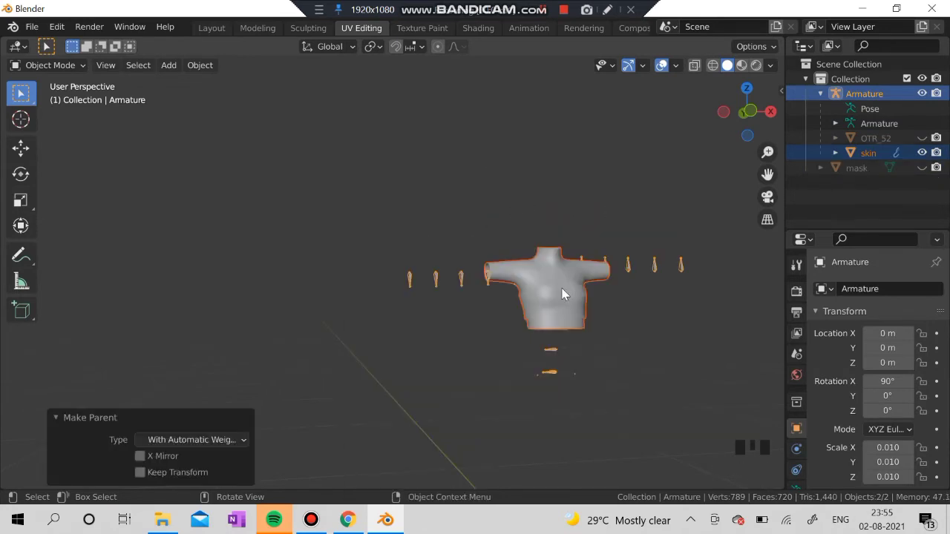
Step: Delete the OTR_52 jacket mesh from the Armature
{"action": "scroll", "coordinate": [644, 406], "scroll_direction": "up", "scroll_amount": 1}
{"action": "scroll", "coordinate": [631, 342], "scroll_direction": "down", "scroll_amount": 2}
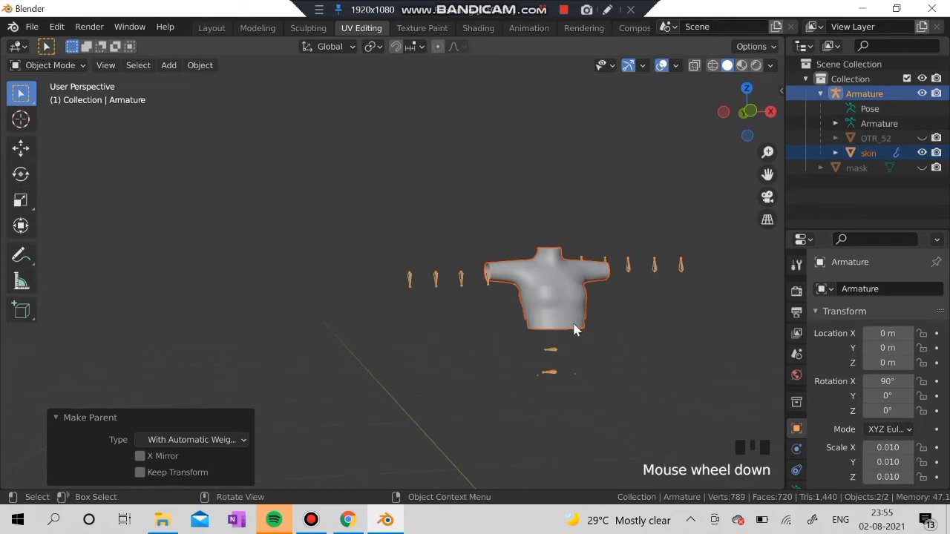
{"action": "middle_click_drag", "start_coordinate": [575, 328], "coordinate": [539, 332]}
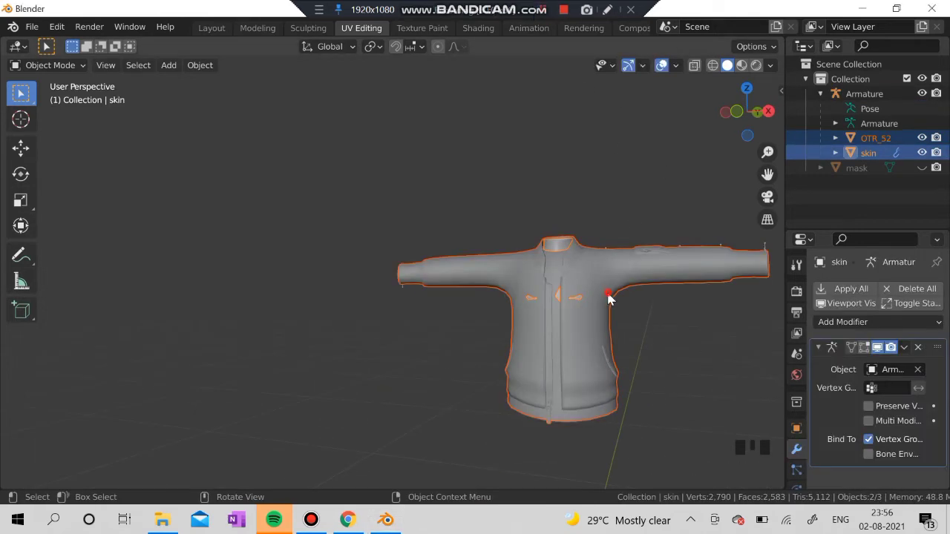
{"action": "left_click", "coordinate": [602, 260]}
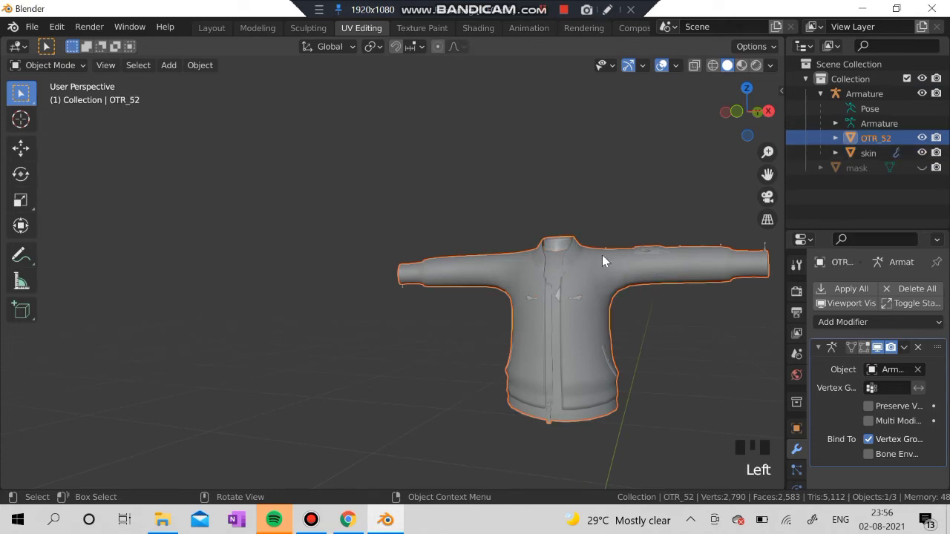
{"action": "key", "text": "Delete"}
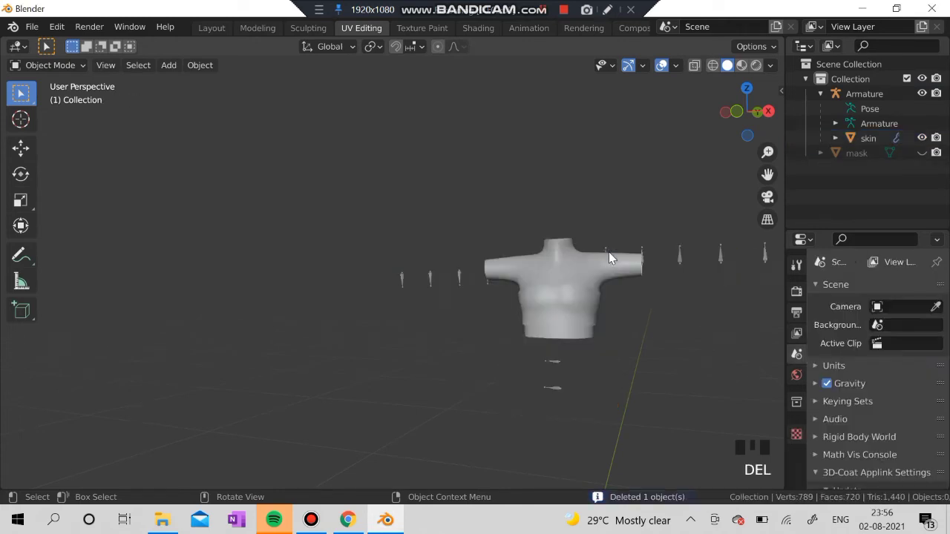
Step: Unhide the mask body and switch it to Vertex Paint mode
{"action": "left_click", "coordinate": [922, 152]}
{"action": "scroll", "coordinate": [462, 252], "scroll_direction": "down", "scroll_amount": 2}
{"action": "middle_click_drag", "start_coordinate": [471, 239], "coordinate": [408, 265]}
{"action": "scroll", "coordinate": [412, 262], "scroll_direction": "up", "scroll_amount": 3}
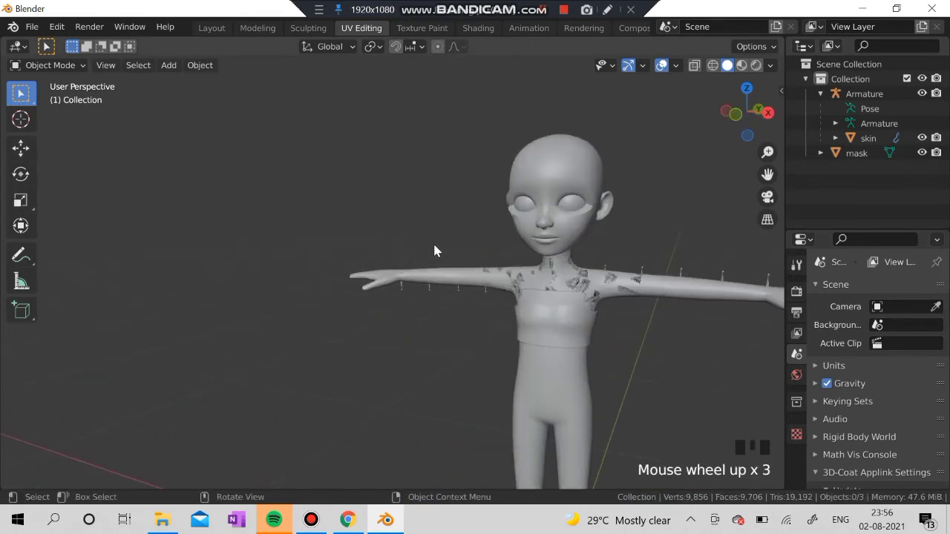
{"action": "scroll", "coordinate": [445, 245], "scroll_direction": "down", "scroll_amount": 2}
{"action": "left_click", "coordinate": [853, 153]}
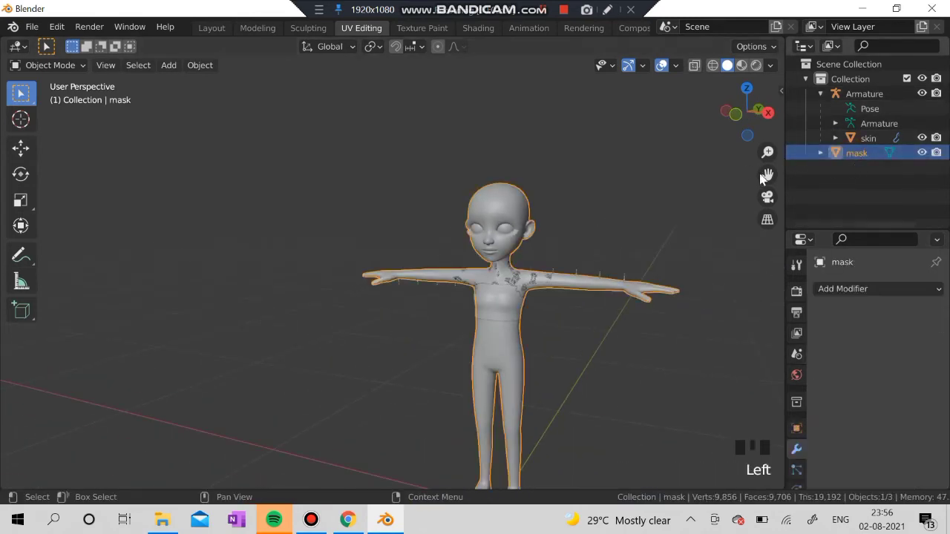
{"action": "left_click", "coordinate": [59, 66]}
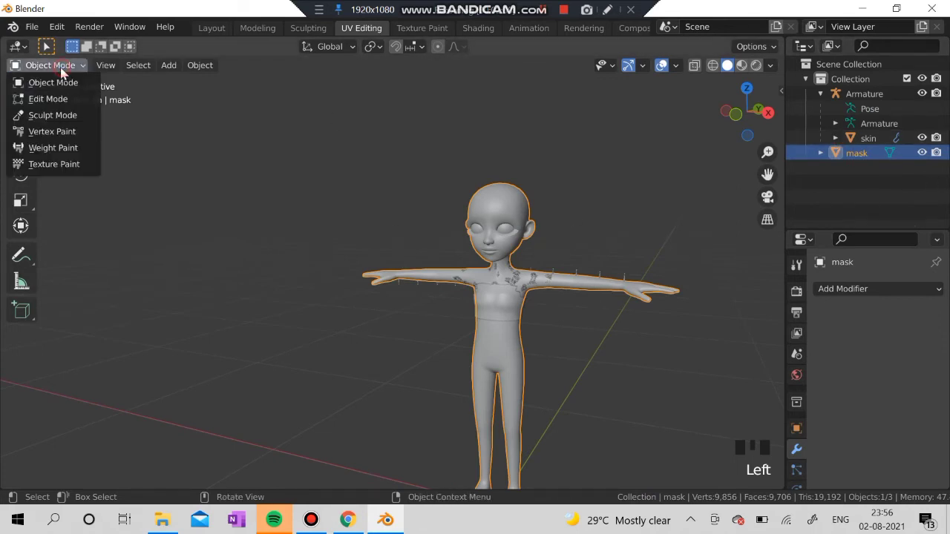
{"action": "left_click", "coordinate": [52, 131]}
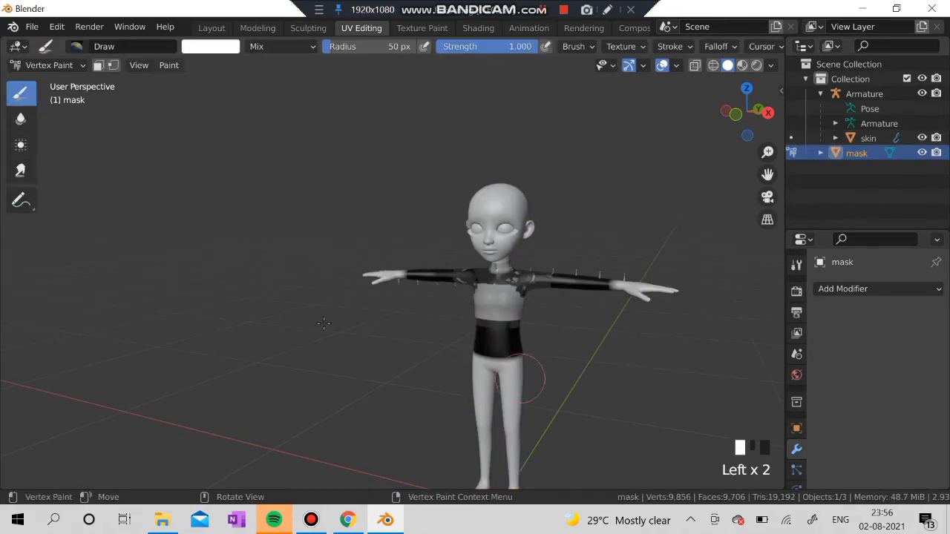
Step: Using the Add brush, paint white over the black vertex colour on the front and sides of the mask's waist
{"action": "left_click", "coordinate": [75, 47]}
{"action": "left_click", "coordinate": [96, 89]}
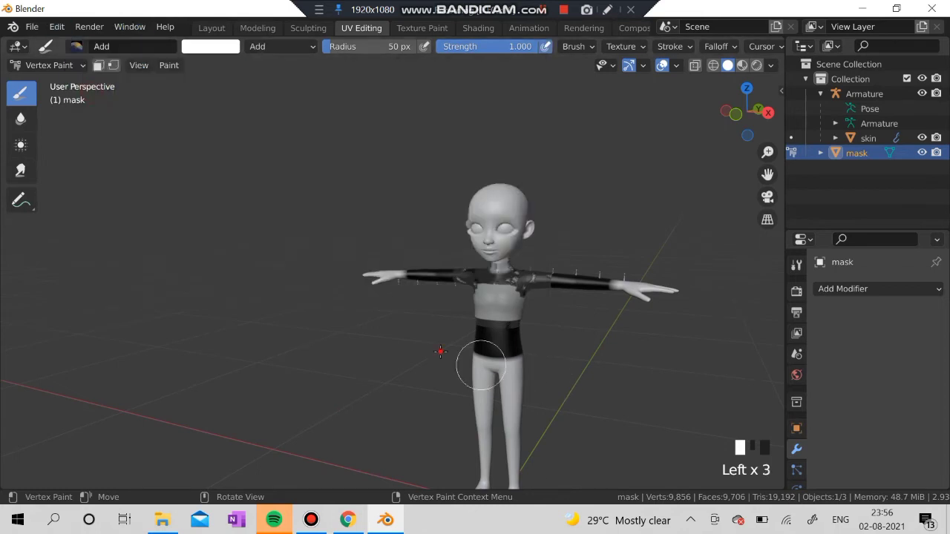
{"action": "mouse_move", "coordinate": [439, 354]}
{"action": "left_mouse_down"}
{"action": "mouse_move", "coordinate": [511, 347]}
{"action": "mouse_move", "coordinate": [484, 338]}
{"action": "left_mouse_up"}
{"action": "scroll", "coordinate": [282, 360], "scroll_direction": "up", "scroll_amount": 1}
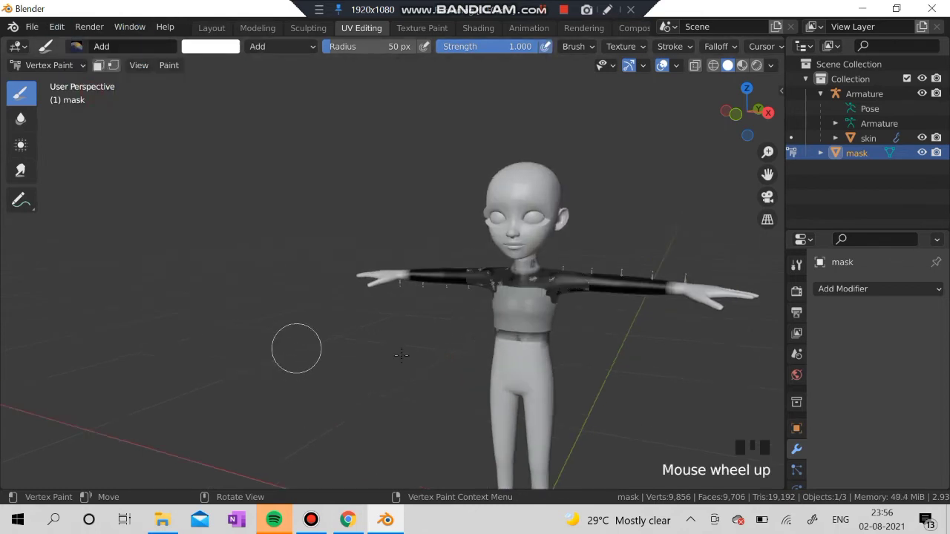
{"action": "left_click", "coordinate": [494, 358]}
{"action": "mouse_move", "coordinate": [600, 360]}
{"action": "middle_mouse_down"}
{"action": "mouse_move", "coordinate": [413, 329]}
{"action": "mouse_move", "coordinate": [433, 360]}
{"action": "middle_mouse_up"}
{"action": "mouse_move", "coordinate": [275, 364]}
{"action": "left_mouse_down"}
{"action": "mouse_move", "coordinate": [287, 356]}
{"action": "mouse_move", "coordinate": [264, 345]}
{"action": "mouse_move", "coordinate": [282, 330]}
{"action": "left_mouse_up"}
{"action": "mouse_move", "coordinate": [431, 334]}
{"action": "middle_mouse_down"}
{"action": "mouse_move", "coordinate": [196, 344]}
{"action": "mouse_move", "coordinate": [216, 334]}
{"action": "middle_mouse_up"}
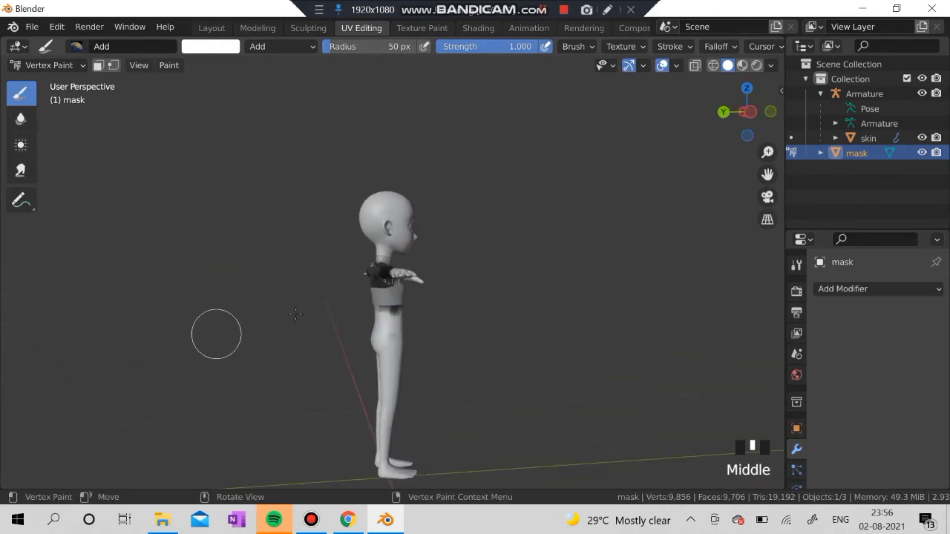
{"action": "scroll", "coordinate": [316, 305], "scroll_direction": "up", "scroll_amount": 4}
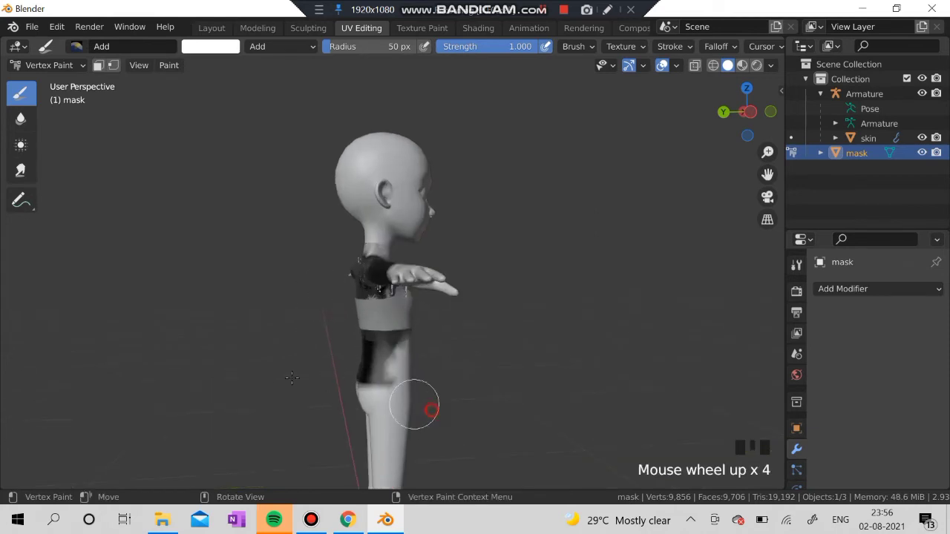
{"action": "mouse_move", "coordinate": [414, 405]}
{"action": "left_mouse_down"}
{"action": "mouse_move", "coordinate": [349, 371]}
{"action": "mouse_move", "coordinate": [363, 360]}
{"action": "mouse_move", "coordinate": [353, 349]}
{"action": "mouse_move", "coordinate": [421, 351]}
{"action": "left_mouse_up"}
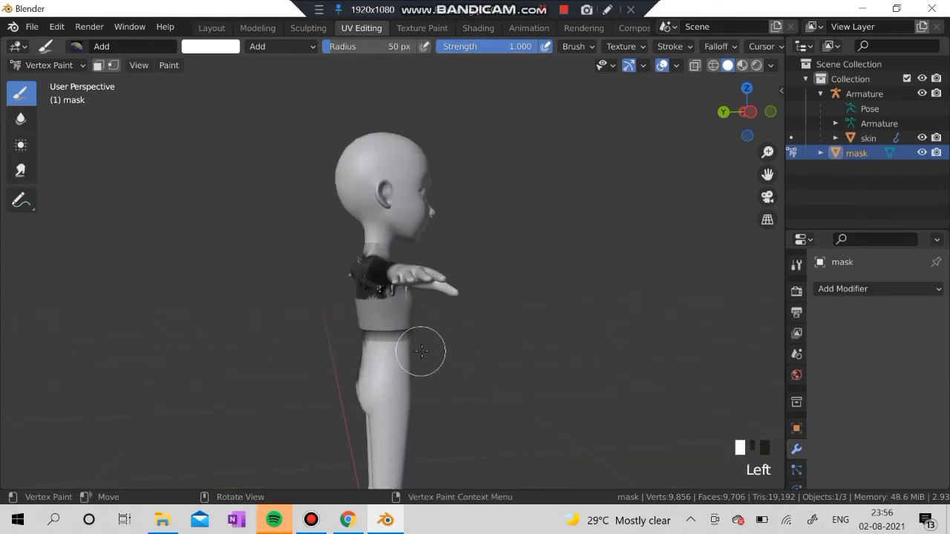
Step: Paint white over the remaining dark vertex colour across the back of the mask's waist
{"action": "middle_click_drag", "start_coordinate": [148, 342], "coordinate": [382, 341]}
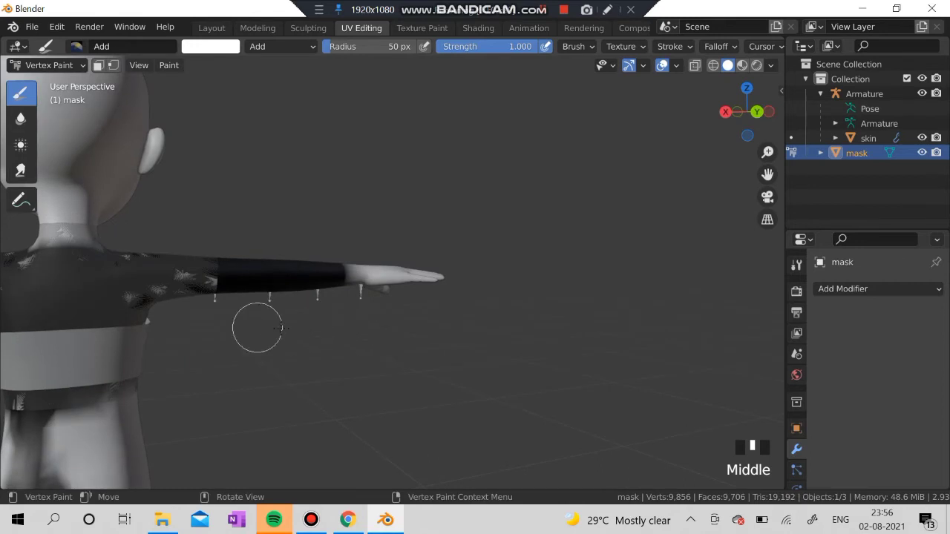
{"action": "middle_click_drag", "start_coordinate": [282, 319], "coordinate": [443, 262], "text": "shift"}
{"action": "left_click_drag", "start_coordinate": [205, 391], "coordinate": [330, 400]}
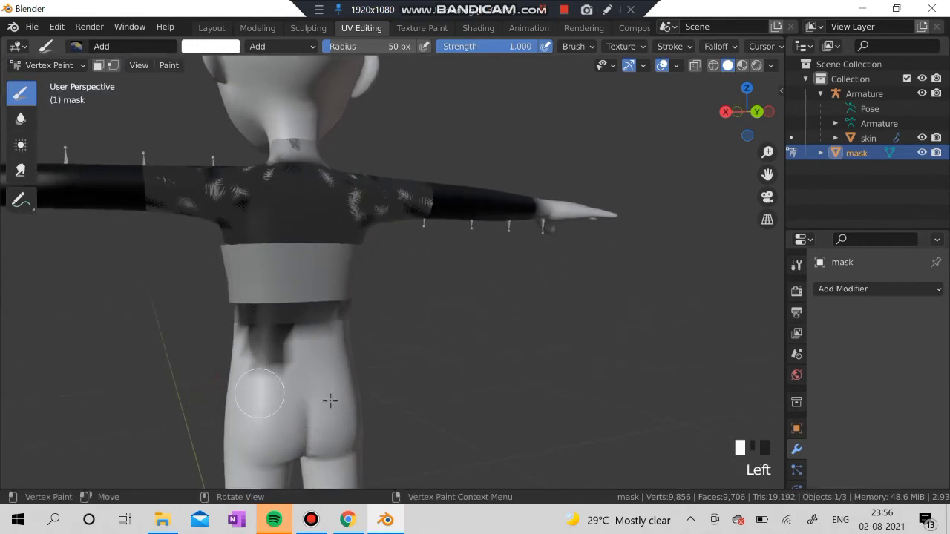
{"action": "mouse_move", "coordinate": [289, 337]}
{"action": "left_mouse_down"}
{"action": "mouse_move", "coordinate": [263, 329]}
{"action": "mouse_move", "coordinate": [350, 329]}
{"action": "mouse_move", "coordinate": [275, 373]}
{"action": "left_mouse_up"}
{"action": "middle_click_drag", "start_coordinate": [450, 351], "coordinate": [296, 332]}
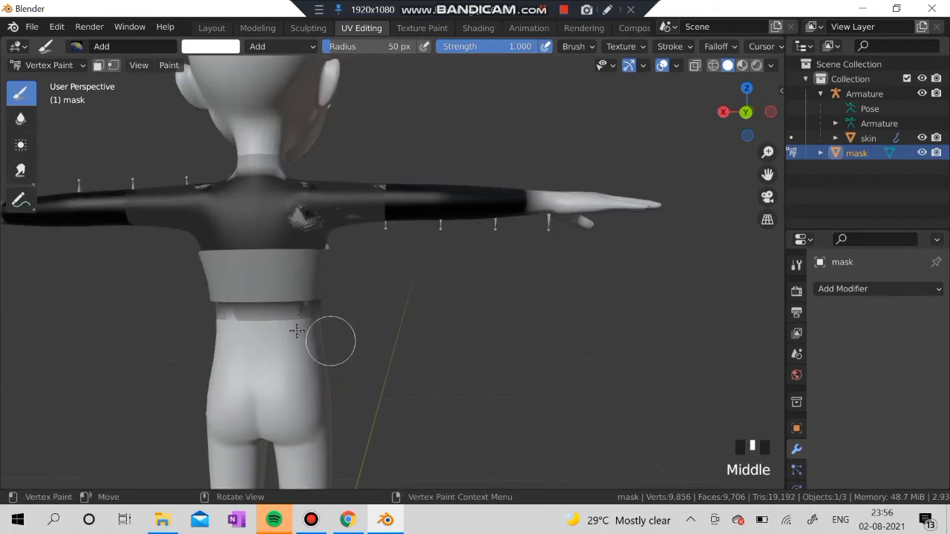
{"action": "left_click_drag", "start_coordinate": [297, 331], "coordinate": [428, 334]}
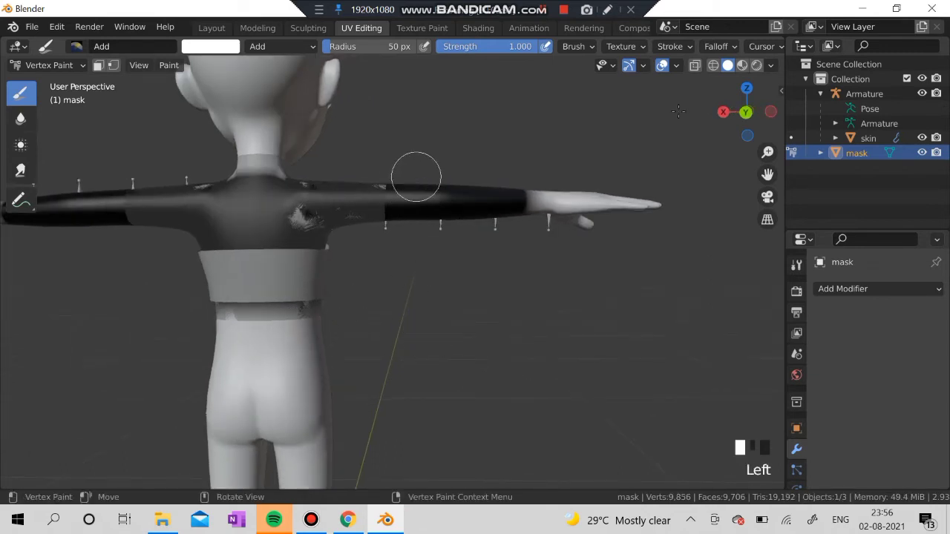
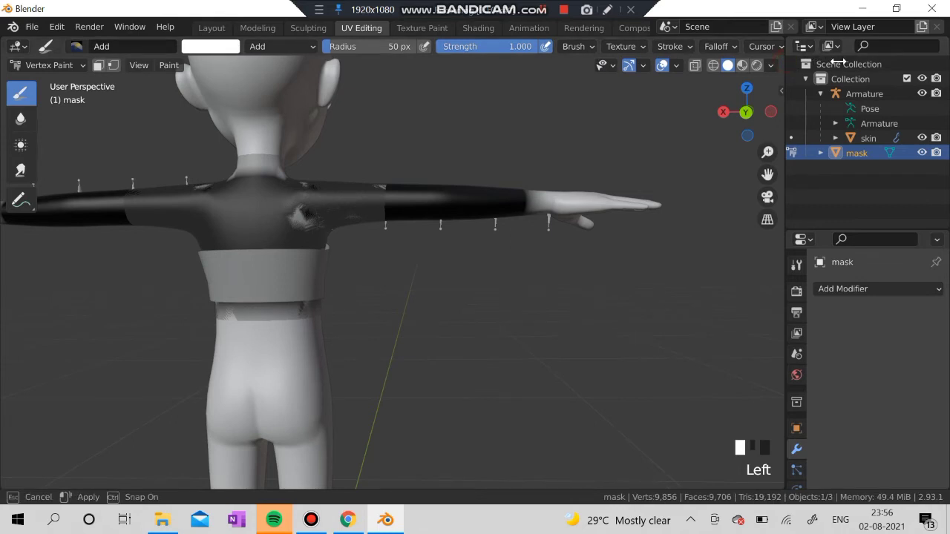
Step: Widen the 3D viewport and enable X-axis symmetry for vertex painting
{"action": "left_click_drag", "start_coordinate": [785, 57], "coordinate": [868, 58]}
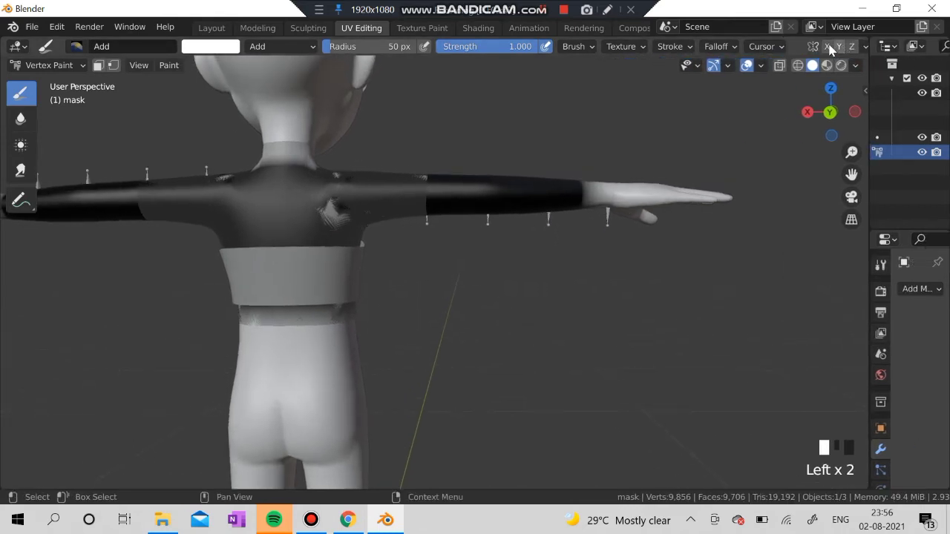
{"action": "left_click", "coordinate": [828, 46]}
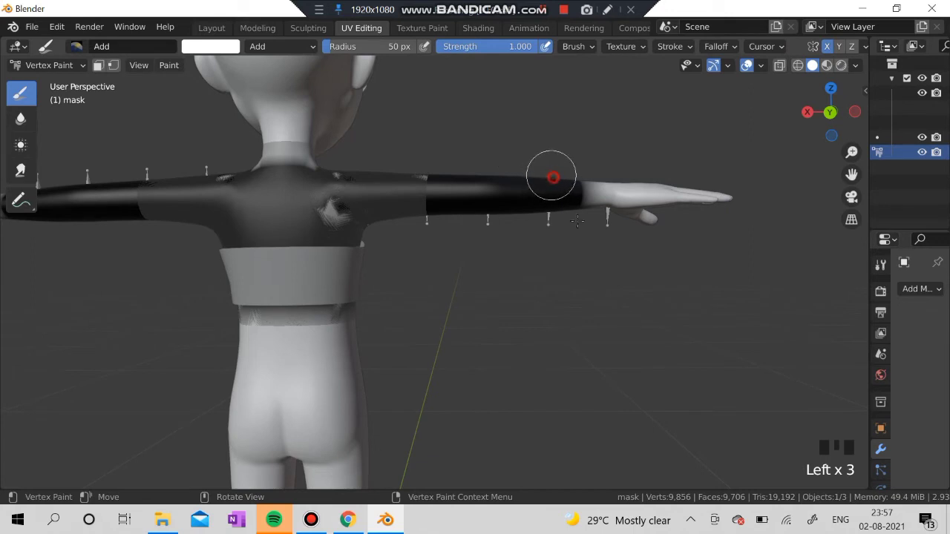
Step: Paint white over the black vertex colour on the back and front of the mask's arms below the short sleeves
{"action": "mouse_move", "coordinate": [553, 179]}
{"action": "left_mouse_down"}
{"action": "mouse_move", "coordinate": [572, 206]}
{"action": "mouse_move", "coordinate": [584, 197]}
{"action": "mouse_move", "coordinate": [529, 199]}
{"action": "mouse_move", "coordinate": [437, 178]}
{"action": "mouse_move", "coordinate": [423, 219]}
{"action": "mouse_move", "coordinate": [448, 232]}
{"action": "mouse_move", "coordinate": [475, 203]}
{"action": "left_mouse_up"}
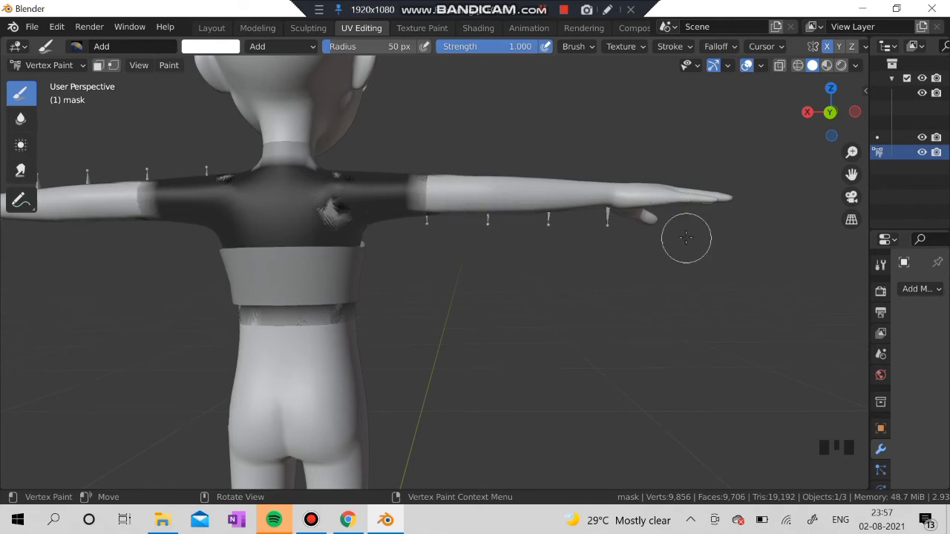
{"action": "middle_click_drag", "start_coordinate": [683, 236], "coordinate": [354, 252]}
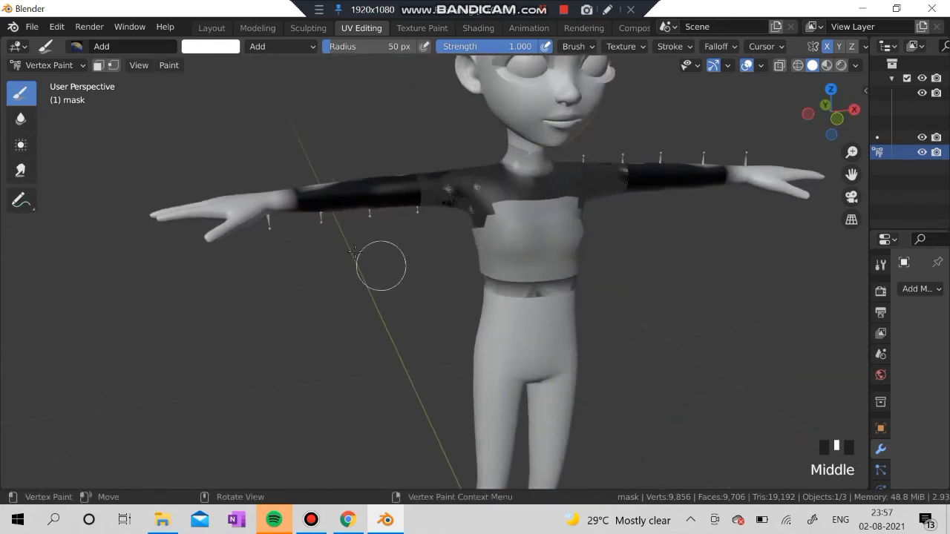
{"action": "mouse_move", "coordinate": [312, 200]}
{"action": "left_mouse_down"}
{"action": "mouse_move", "coordinate": [284, 193]}
{"action": "mouse_move", "coordinate": [340, 216]}
{"action": "mouse_move", "coordinate": [324, 164]}
{"action": "mouse_move", "coordinate": [349, 184]}
{"action": "mouse_move", "coordinate": [372, 177]}
{"action": "mouse_move", "coordinate": [366, 230]}
{"action": "mouse_move", "coordinate": [375, 158]}
{"action": "mouse_move", "coordinate": [390, 202]}
{"action": "mouse_move", "coordinate": [381, 161]}
{"action": "left_mouse_up"}
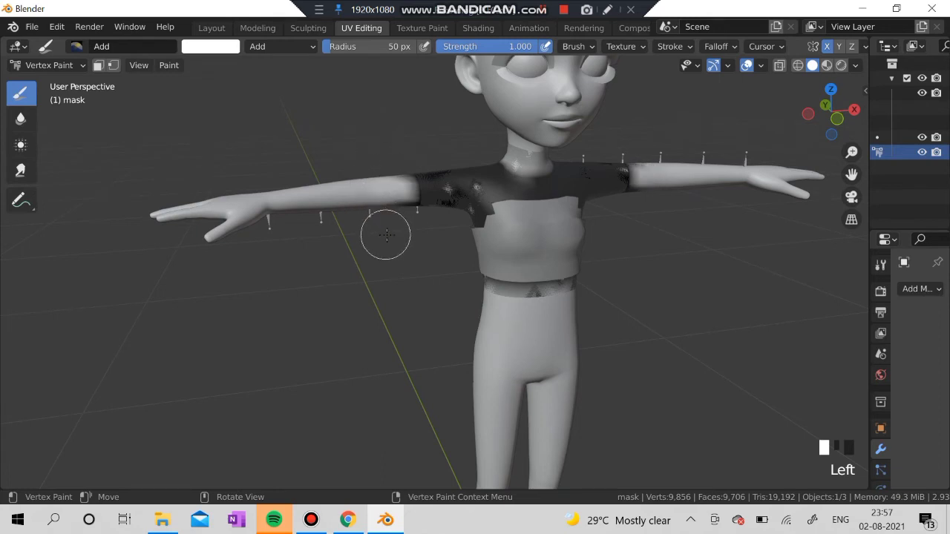
Step: Paint white over the remaining dark edge on the front and top of the mask's upper arms beside the sleeve ends
{"action": "scroll", "coordinate": [263, 197], "scroll_direction": "up", "scroll_amount": 3}
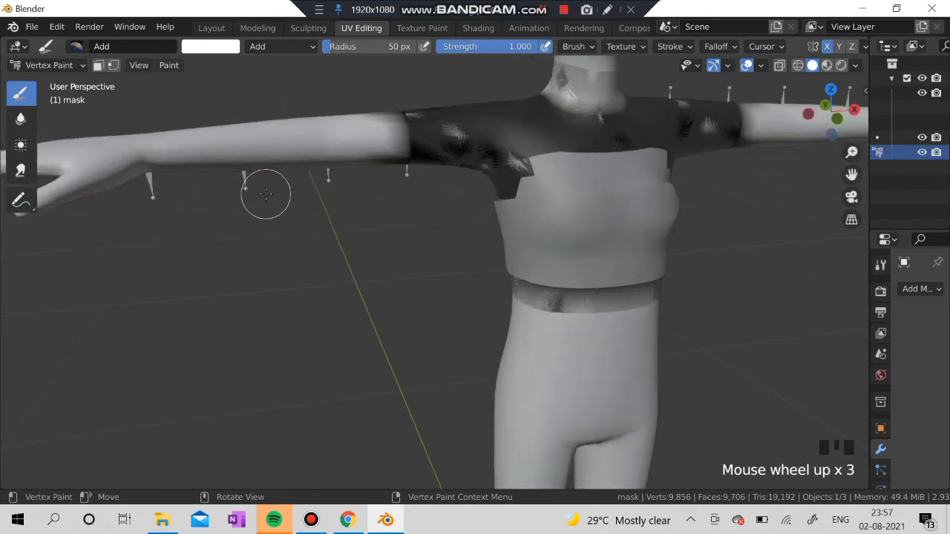
{"action": "middle_click_drag", "start_coordinate": [269, 188], "coordinate": [379, 369], "text": "shift"}
{"action": "mouse_move", "coordinate": [486, 295]}
{"action": "left_mouse_down"}
{"action": "mouse_move", "coordinate": [504, 339]}
{"action": "mouse_move", "coordinate": [485, 258]}
{"action": "mouse_move", "coordinate": [483, 326]}
{"action": "left_mouse_up"}
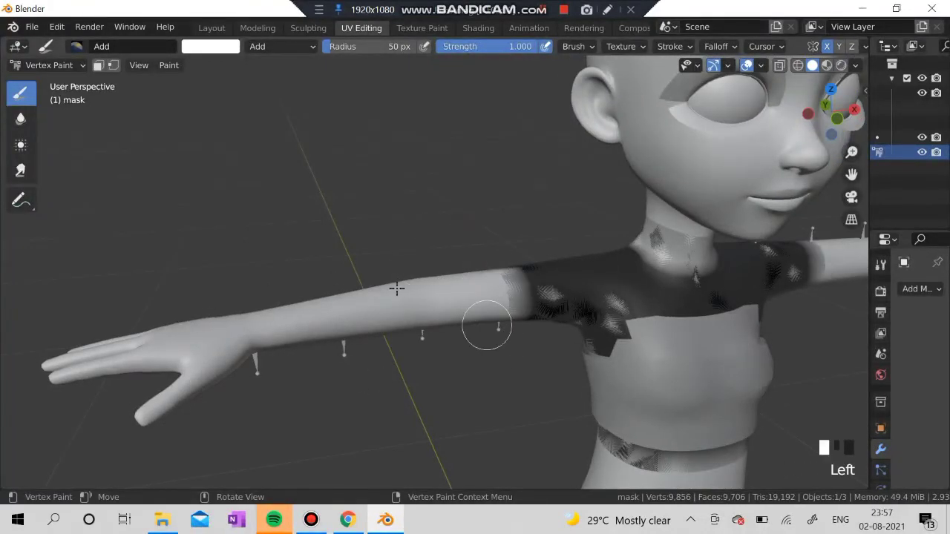
{"action": "mouse_move", "coordinate": [397, 286]}
{"action": "middle_mouse_down"}
{"action": "mouse_move", "coordinate": [657, 287]}
{"action": "mouse_move", "coordinate": [690, 337]}
{"action": "mouse_move", "coordinate": [577, 384]}
{"action": "middle_mouse_up"}
{"action": "mouse_move", "coordinate": [376, 343]}
{"action": "left_mouse_down"}
{"action": "mouse_move", "coordinate": [368, 357]}
{"action": "mouse_move", "coordinate": [366, 339]}
{"action": "left_mouse_up"}
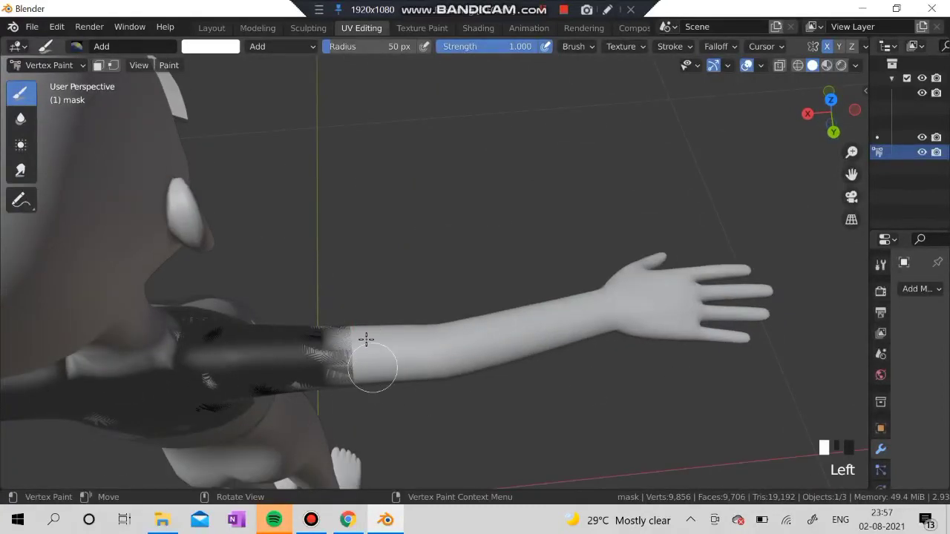
{"action": "left_click_drag", "start_coordinate": [360, 397], "coordinate": [371, 354]}
Step: Paint the underside of the mask's arms white, from the sleeve edge to the hand
{"action": "mouse_move", "coordinate": [371, 356]}
{"action": "middle_mouse_down"}
{"action": "mouse_move", "coordinate": [381, 206]}
{"action": "mouse_move", "coordinate": [403, 164]}
{"action": "mouse_move", "coordinate": [395, 135]}
{"action": "mouse_move", "coordinate": [356, 223]}
{"action": "middle_mouse_up"}
{"action": "mouse_move", "coordinate": [357, 223]}
{"action": "left_mouse_down"}
{"action": "mouse_move", "coordinate": [360, 259]}
{"action": "mouse_move", "coordinate": [350, 268]}
{"action": "left_mouse_up"}
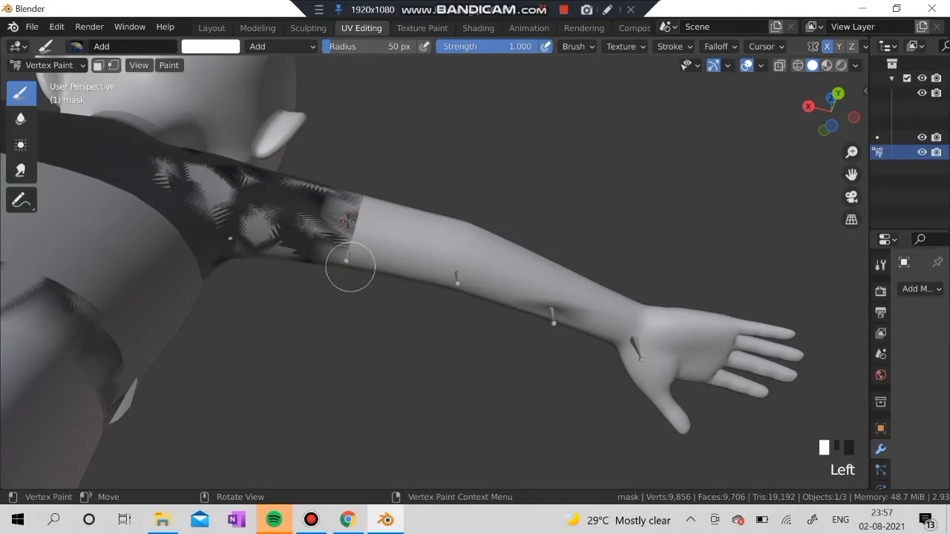
{"action": "left_click_drag", "start_coordinate": [349, 189], "coordinate": [360, 191]}
{"action": "mouse_move", "coordinate": [682, 343]}
{"action": "left_mouse_down"}
{"action": "mouse_move", "coordinate": [529, 303]}
{"action": "mouse_move", "coordinate": [492, 303]}
{"action": "left_mouse_up"}
{"action": "mouse_move", "coordinate": [492, 302]}
{"action": "middle_mouse_down"}
{"action": "mouse_move", "coordinate": [475, 246]}
{"action": "mouse_move", "coordinate": [483, 206]}
{"action": "mouse_move", "coordinate": [470, 409]}
{"action": "middle_mouse_up"}
{"action": "scroll", "coordinate": [214, 368], "scroll_direction": "down", "scroll_amount": 4}
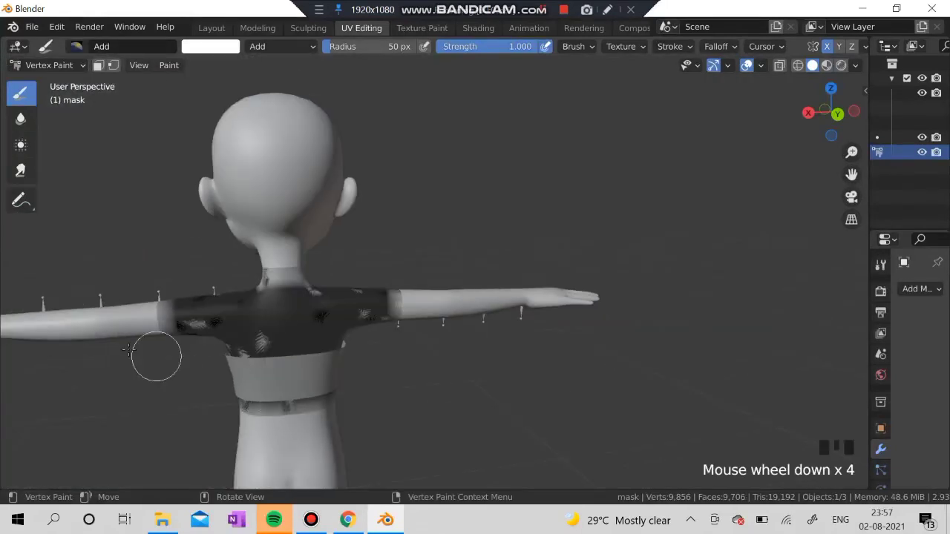
{"action": "mouse_move", "coordinate": [136, 354]}
{"action": "middle_mouse_down"}
{"action": "mouse_move", "coordinate": [432, 335]}
{"action": "mouse_move", "coordinate": [445, 314]}
{"action": "middle_mouse_up"}
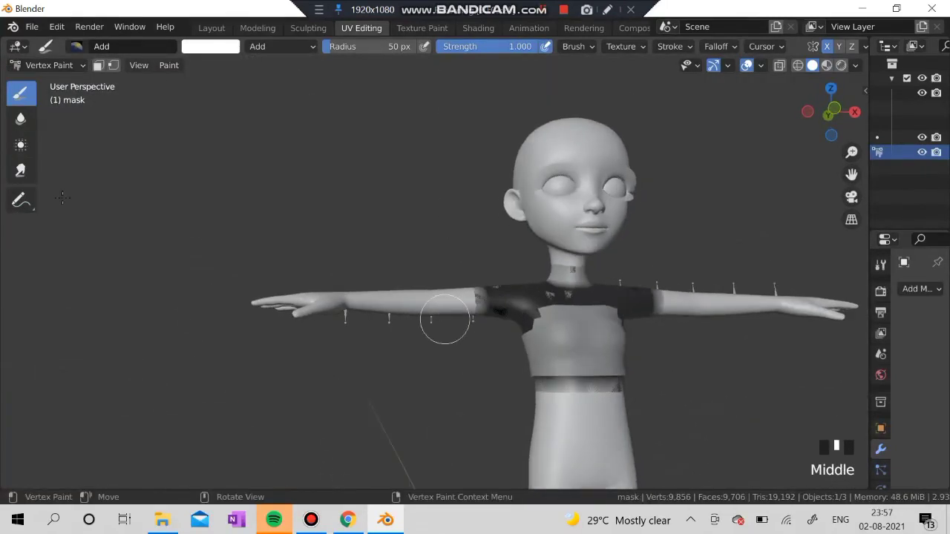
Step: Leave vertex painting on the mask and switch the skin object to Vertex Paint mode
{"action": "left_click", "coordinate": [30, 67]}
{"action": "left_click", "coordinate": [46, 82]}
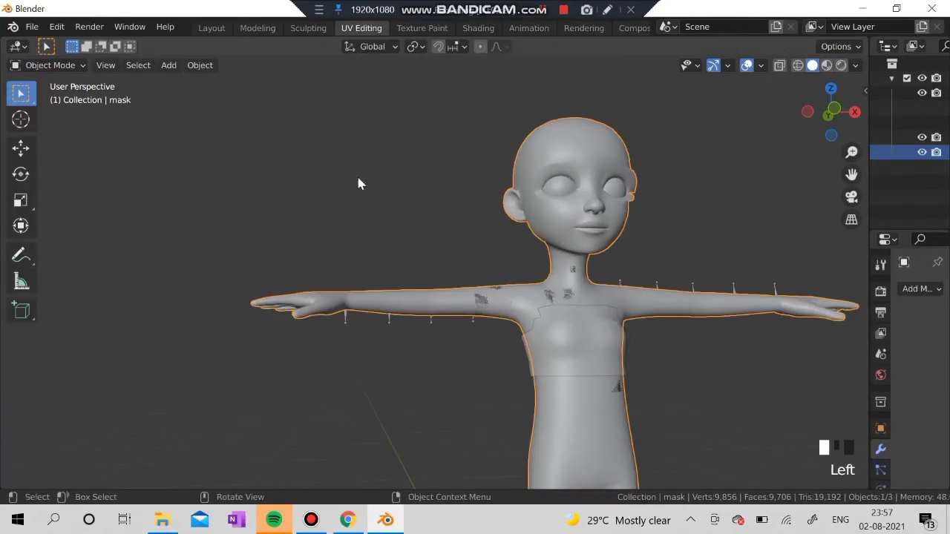
{"action": "left_click", "coordinate": [548, 317]}
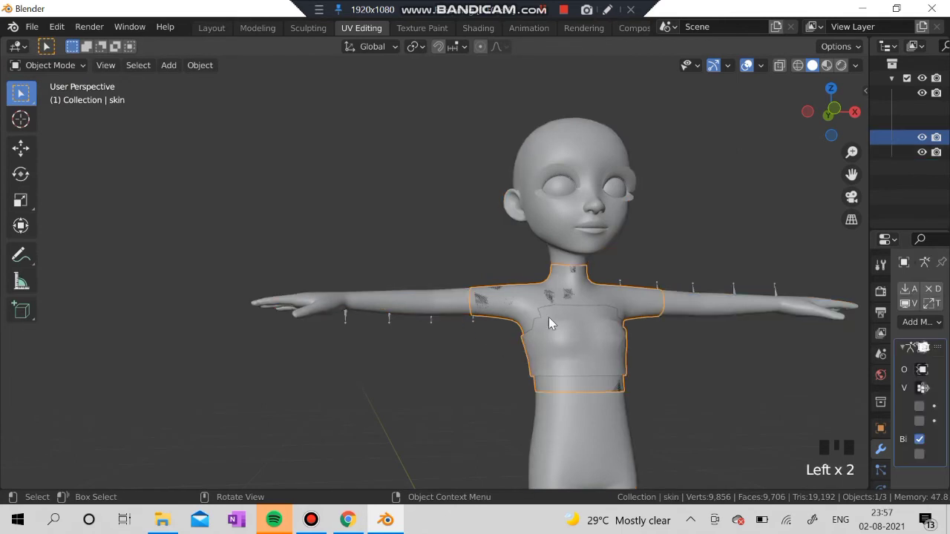
{"action": "left_click", "coordinate": [45, 65]}
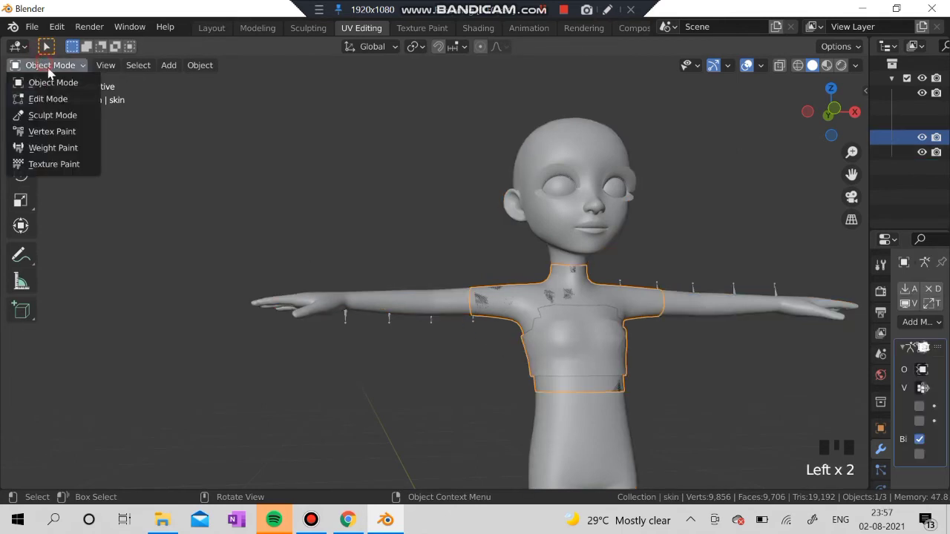
{"action": "left_click", "coordinate": [55, 129]}
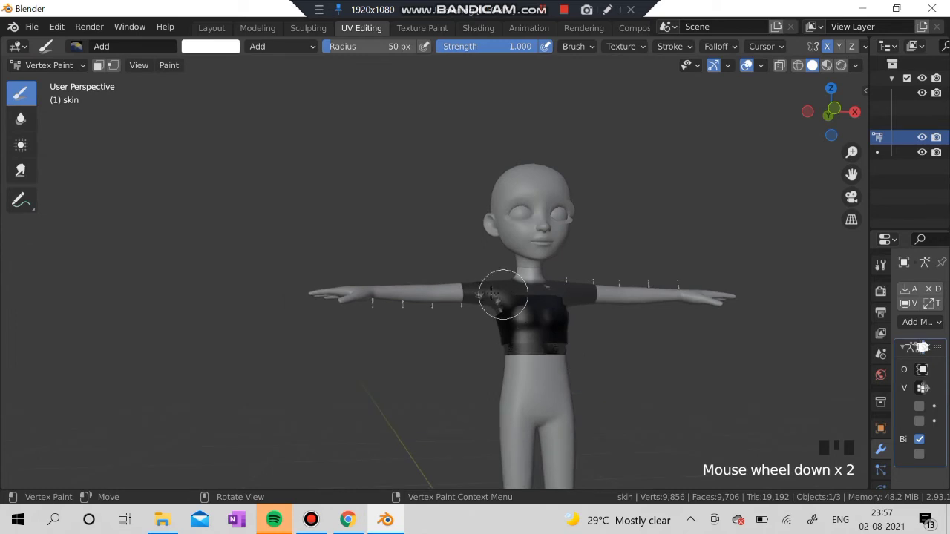
Step: Undo the Add stroke on the skin and paint its neck and shoulders black, front and back, with the Subtract brush
{"action": "mouse_move", "coordinate": [482, 294]}
{"action": "left_mouse_down"}
{"action": "mouse_move", "coordinate": [540, 290]}
{"action": "mouse_move", "coordinate": [465, 289]}
{"action": "mouse_move", "coordinate": [431, 272]}
{"action": "left_mouse_up"}
{"action": "key", "text": "ctrl+z"}
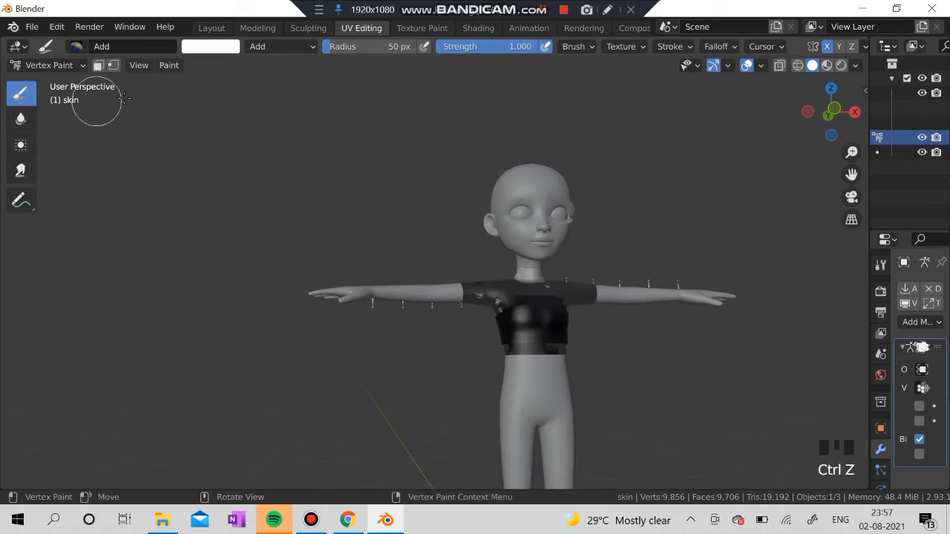
{"action": "left_click", "coordinate": [77, 46]}
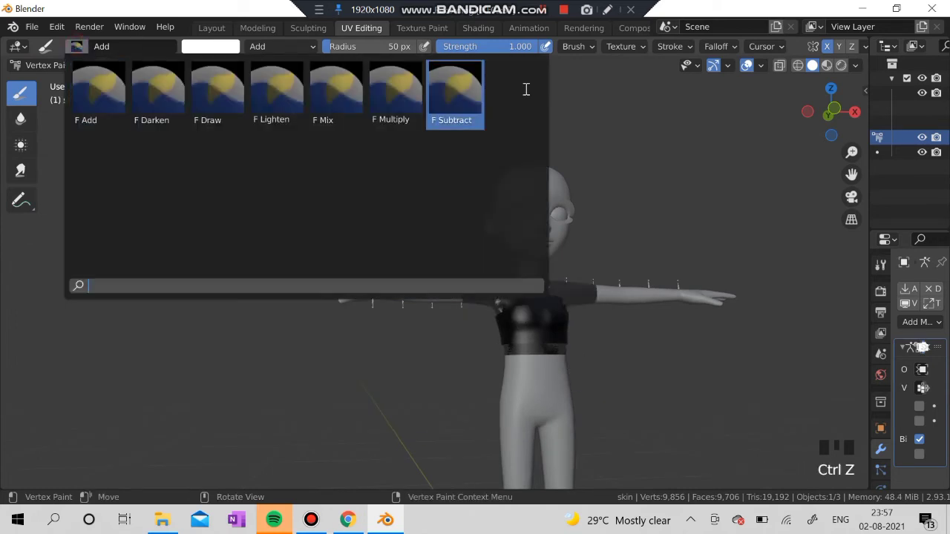
{"action": "left_click", "coordinate": [438, 104]}
{"action": "left_click", "coordinate": [445, 289]}
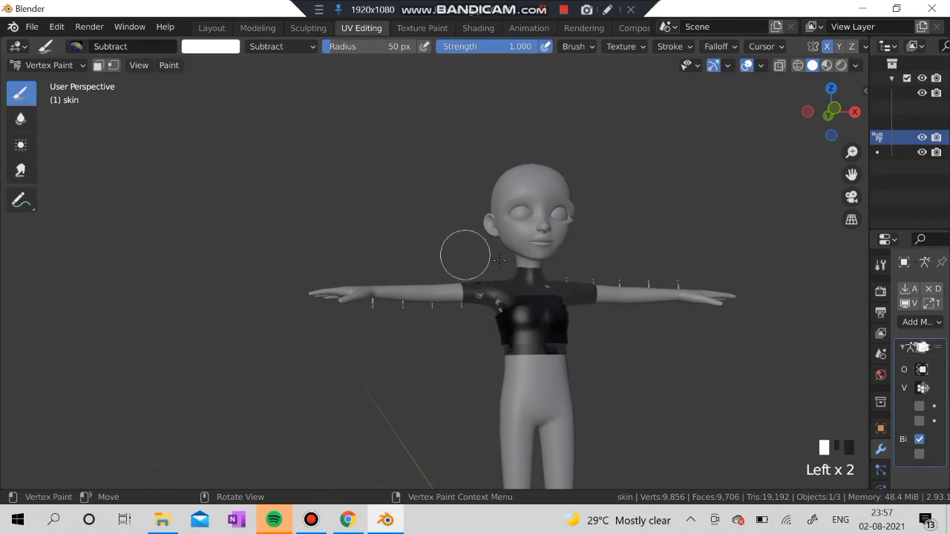
{"action": "mouse_move", "coordinate": [430, 335]}
{"action": "middle_mouse_down"}
{"action": "mouse_move", "coordinate": [507, 317]}
{"action": "mouse_move", "coordinate": [634, 371]}
{"action": "mouse_move", "coordinate": [615, 325]}
{"action": "middle_mouse_up"}
{"action": "left_click_drag", "start_coordinate": [282, 297], "coordinate": [366, 292]}
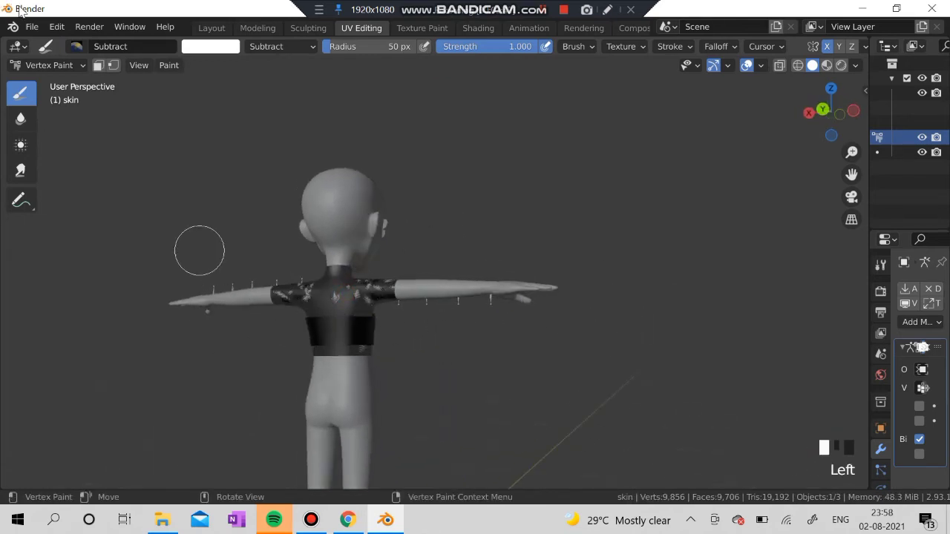
Step: Return the skin to Object Mode and deselect all objects
{"action": "left_click", "coordinate": [49, 65]}
{"action": "left_click", "coordinate": [52, 83]}
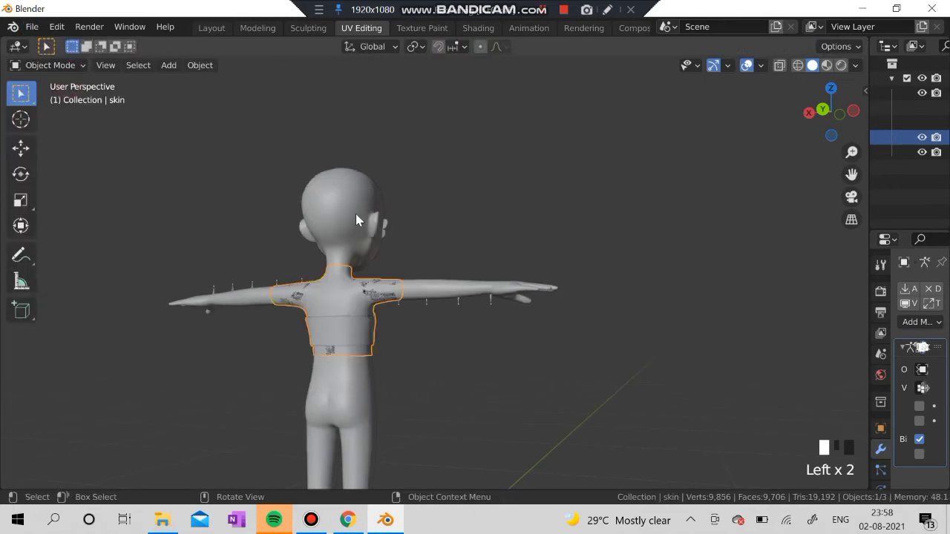
{"action": "middle_click_drag", "start_coordinate": [356, 213], "coordinate": [166, 208]}
{"action": "left_click", "coordinate": [244, 204]}
{"action": "left_click", "coordinate": [497, 166]}
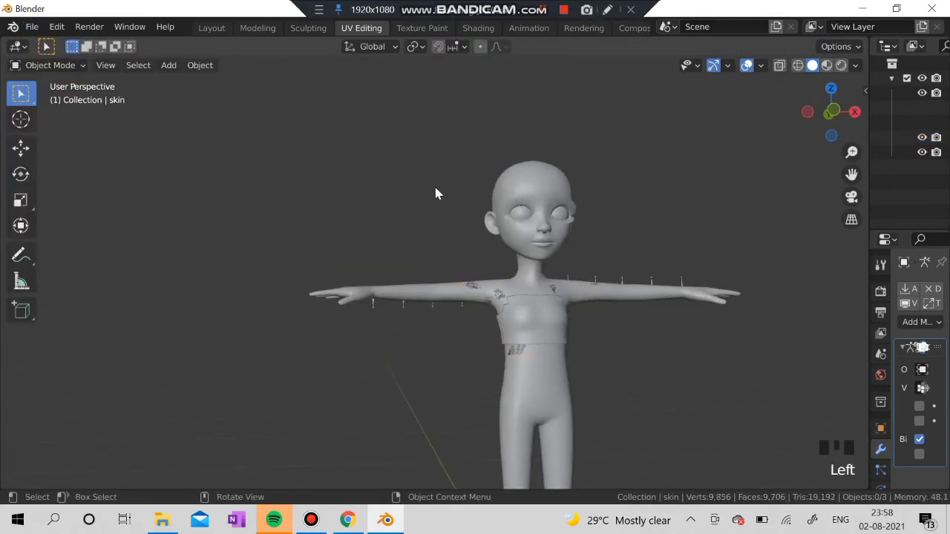
Step: Export the scene as an FBX file named topx in the Documents folder
{"action": "left_click", "coordinate": [32, 26]}
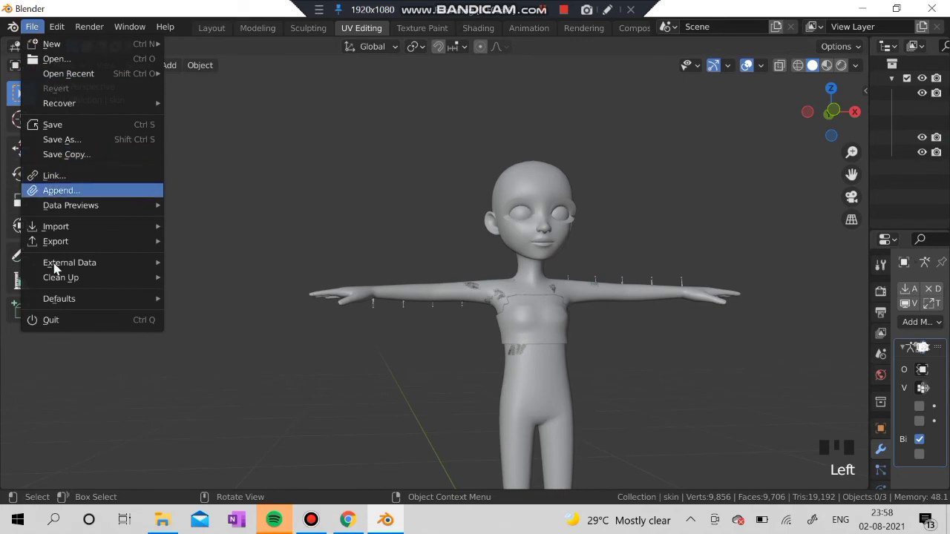
{"action": "mouse_move", "coordinate": [55, 239]}
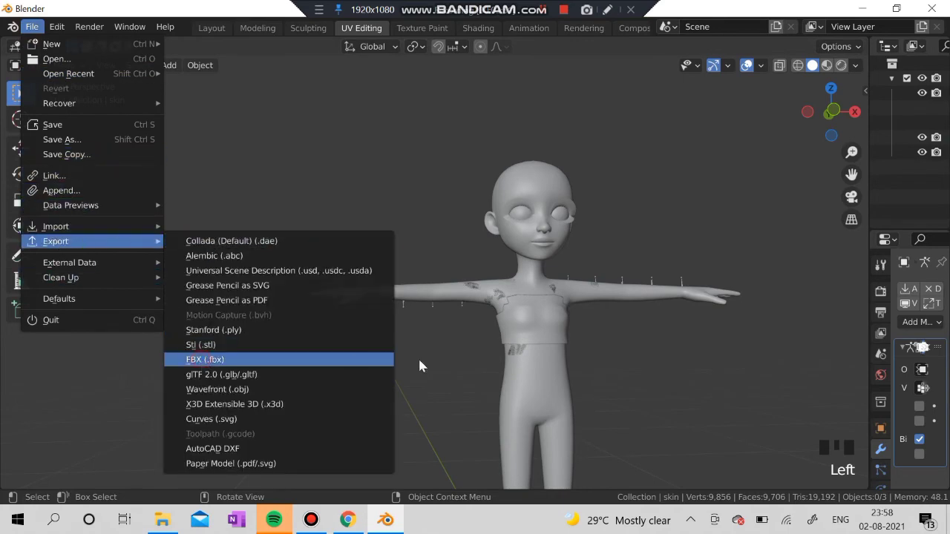
{"action": "left_click", "coordinate": [371, 359]}
{"action": "left_click", "coordinate": [529, 469]}
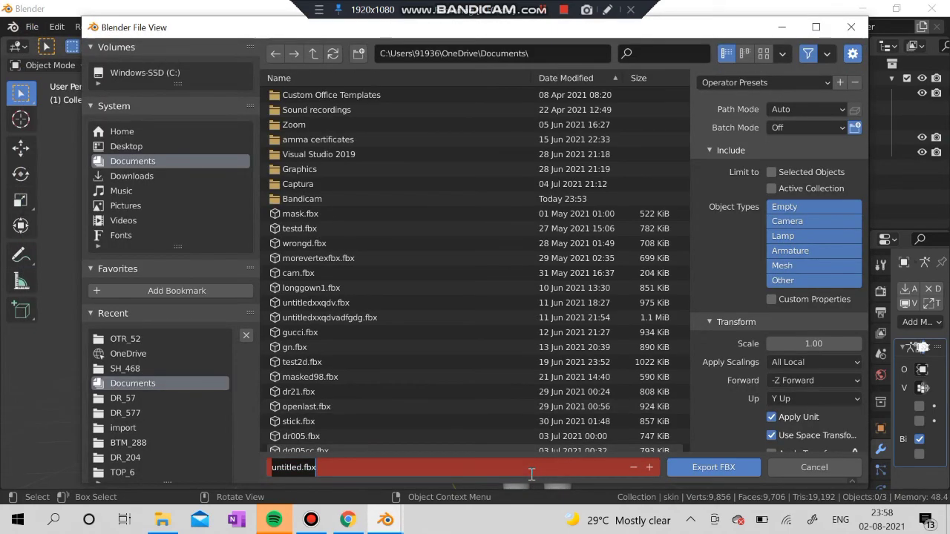
{"action": "key", "text": "BackSpace"}
{"action": "type", "text": "t"}
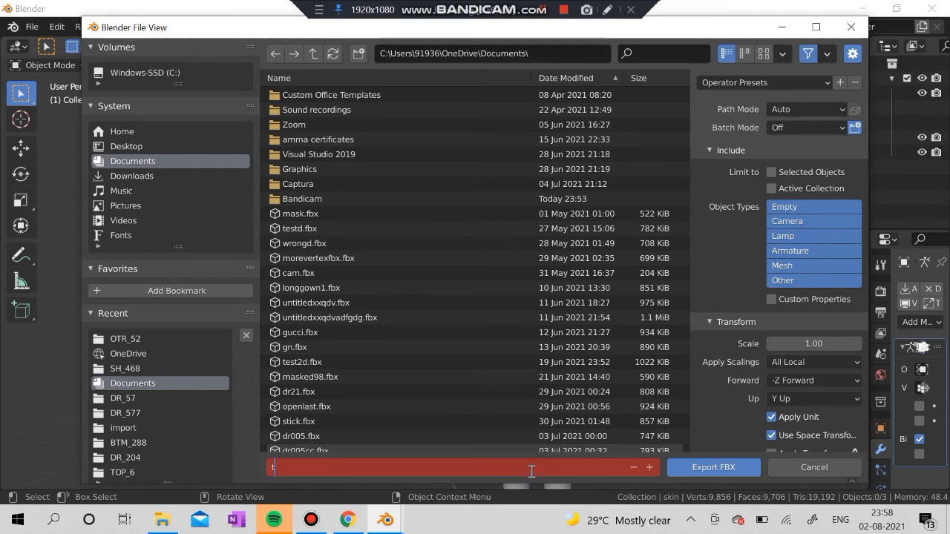
{"action": "type", "text": "opx"}
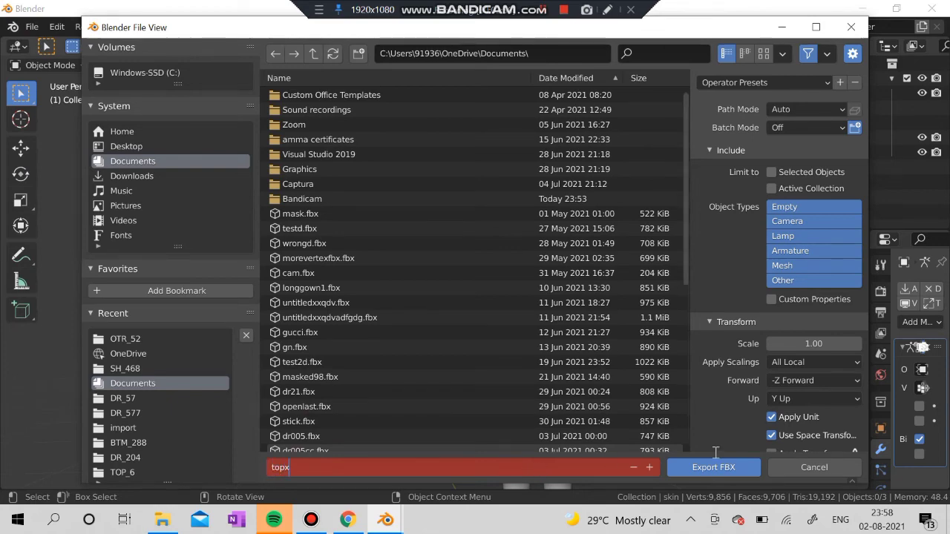
{"action": "left_click", "coordinate": [706, 465]}
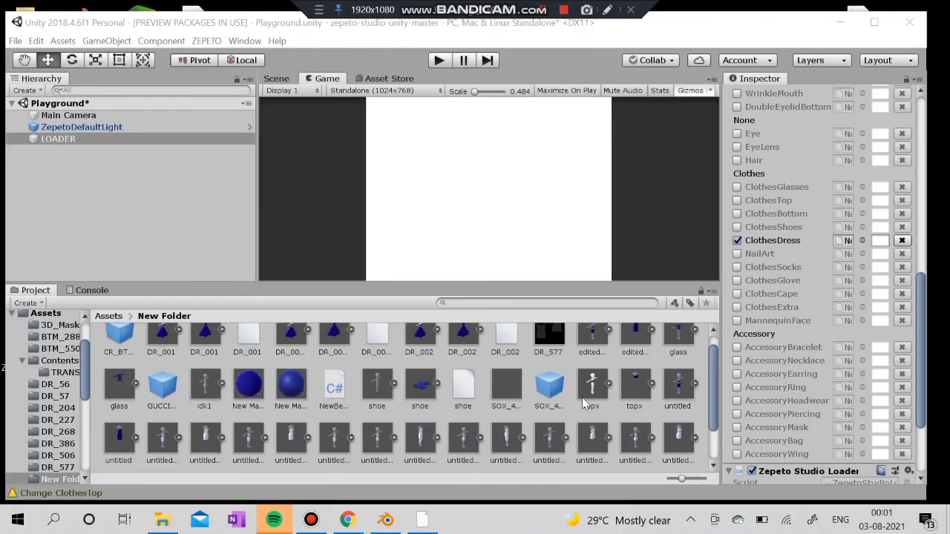
Step: In Unity, assign New Material to the top slot of the topx.fbx model and apply the import settings
{"action": "left_click", "coordinate": [598, 386]}
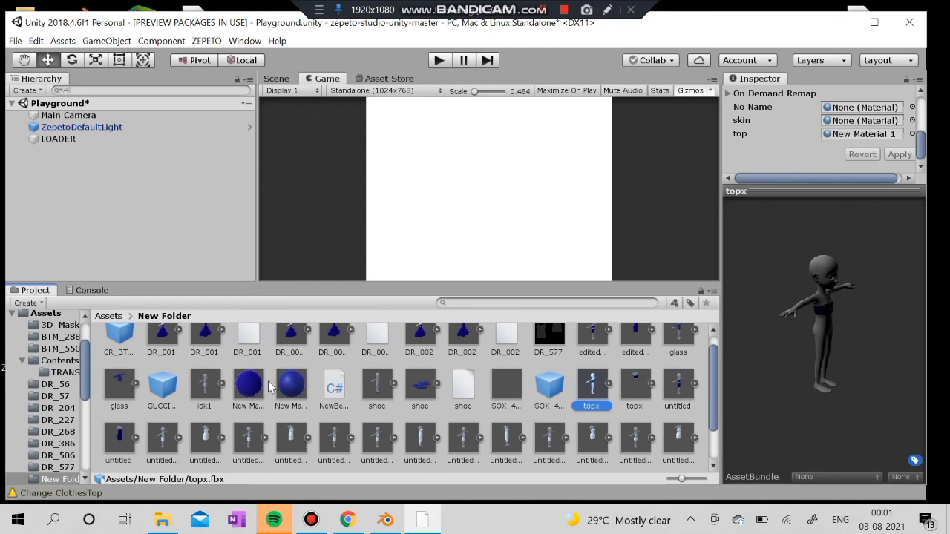
{"action": "left_click_drag", "start_coordinate": [252, 386], "coordinate": [861, 134]}
{"action": "left_click", "coordinate": [899, 154]}
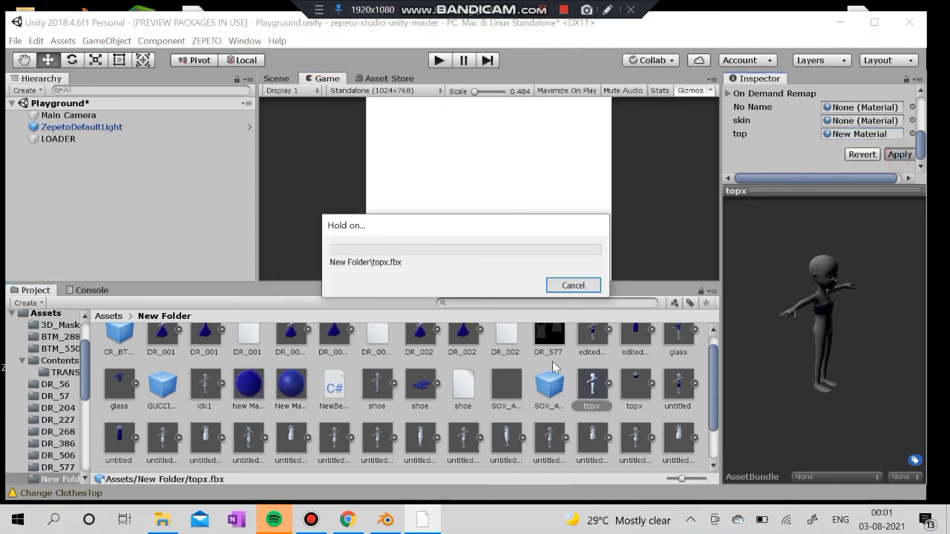
Step: Convert topx.fbx to a prefab with Zepeto Studio and select the resulting topx prefab
{"action": "right_click", "coordinate": [586, 386]}
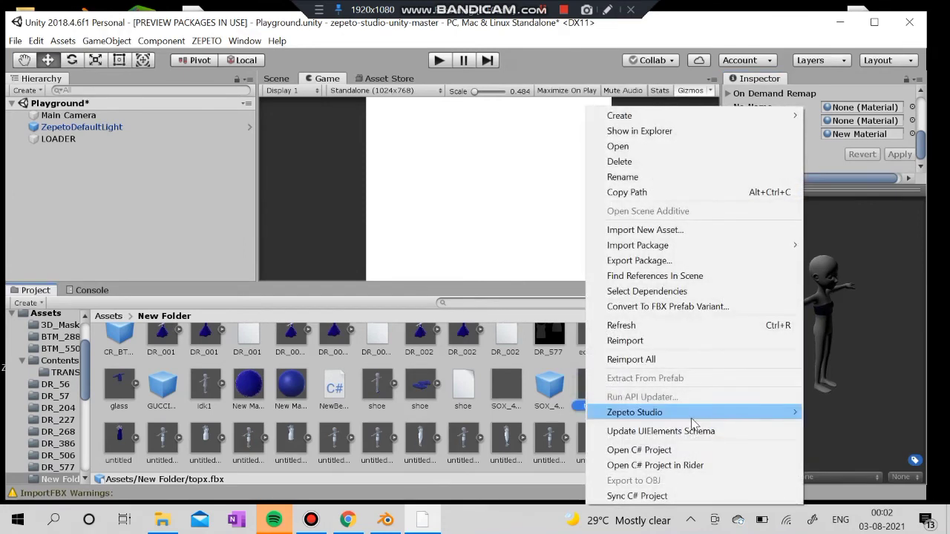
{"action": "mouse_move", "coordinate": [701, 412]}
{"action": "left_click", "coordinate": [813, 433]}
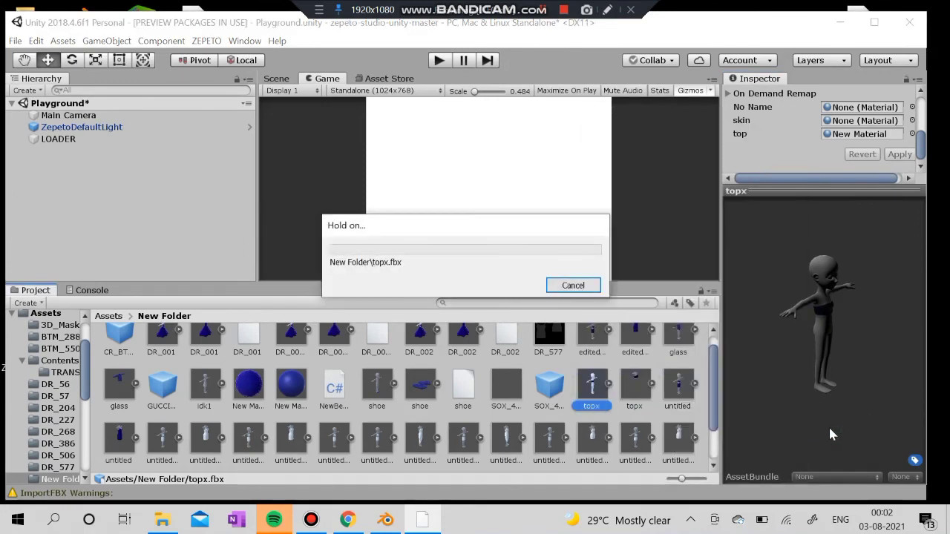
{"action": "left_click", "coordinate": [635, 387]}
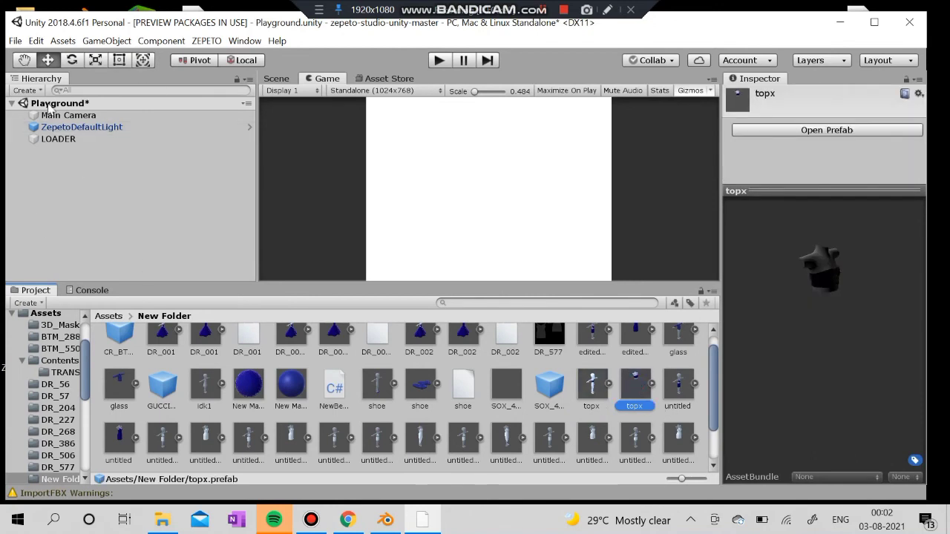
Step: Select the LOADER object, run the Playground scene, and bring up the loader's Clothes slots with ClothesBottom left disabled
{"action": "left_click", "coordinate": [58, 139]}
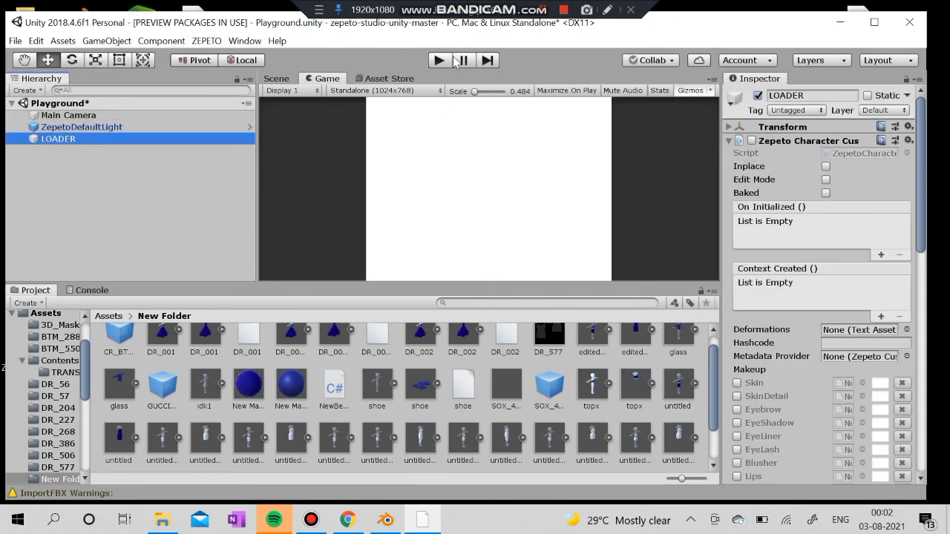
{"action": "left_click", "coordinate": [452, 61]}
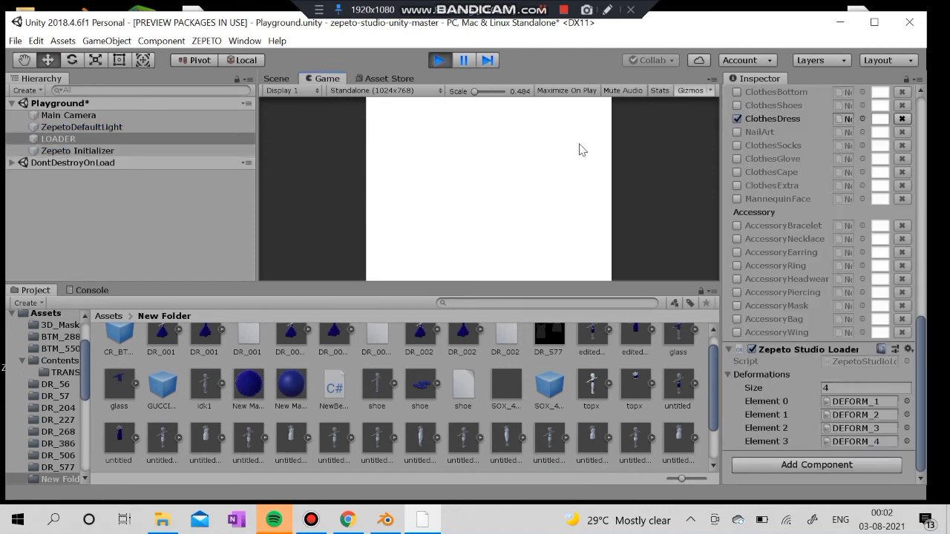
{"action": "scroll", "coordinate": [817, 421], "scroll_direction": "up", "scroll_amount": 5}
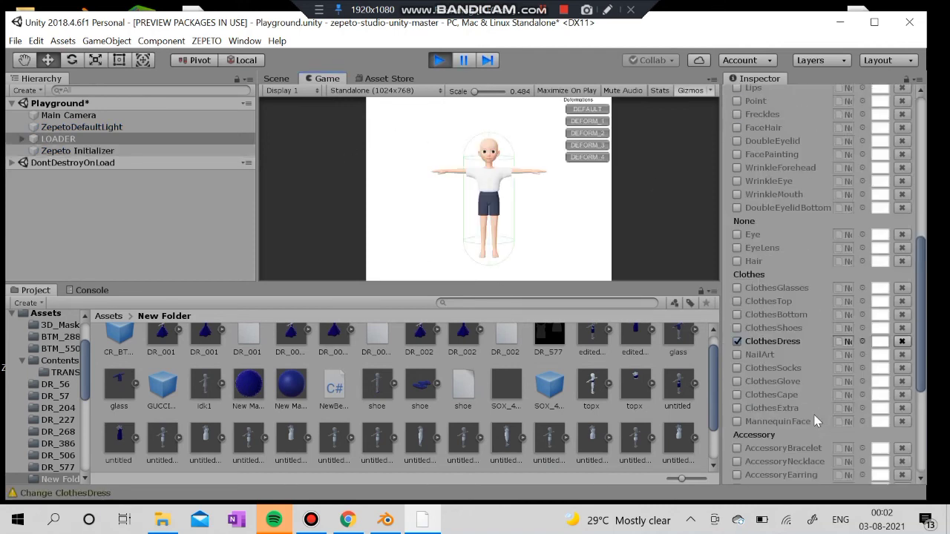
{"action": "left_click", "coordinate": [737, 316]}
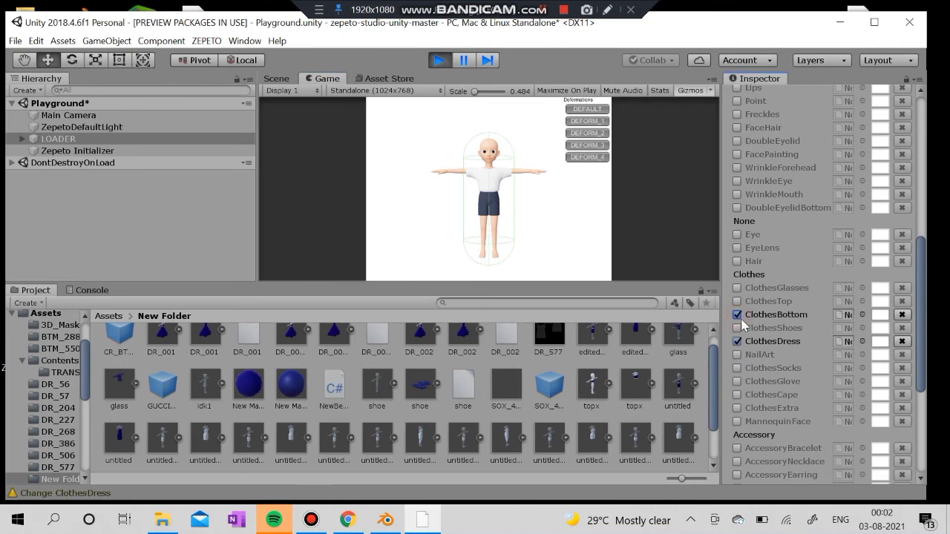
{"action": "left_click", "coordinate": [737, 316]}
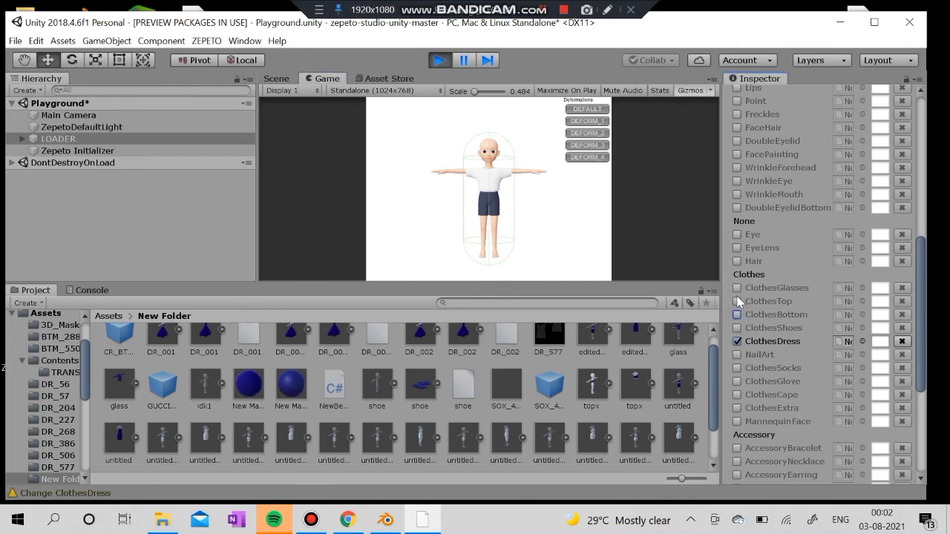
Step: Enable the ClothesTop slot with the topx prefab and test the fit with the DEFORM_1 and DEFAULT deformations
{"action": "left_click", "coordinate": [737, 301]}
{"action": "left_click_drag", "start_coordinate": [636, 386], "coordinate": [846, 302]}
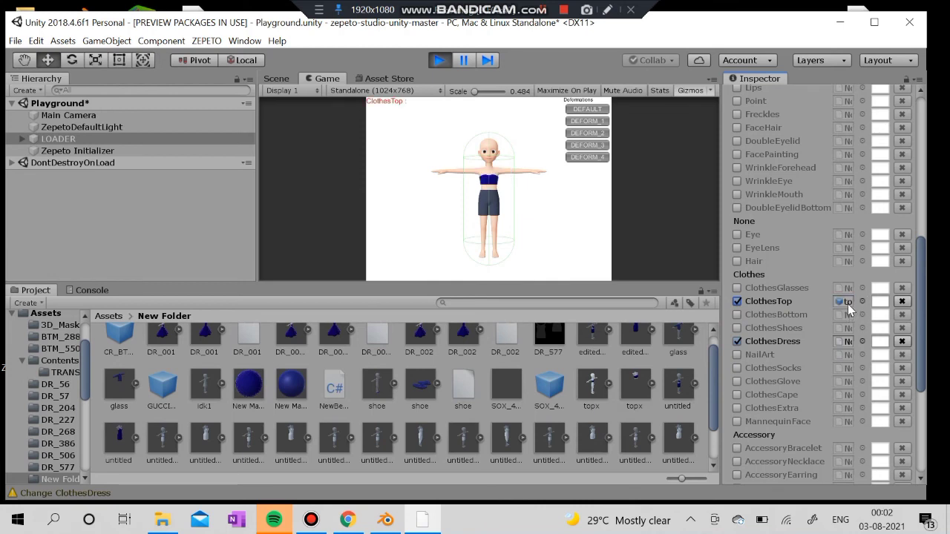
{"action": "left_click", "coordinate": [578, 131]}
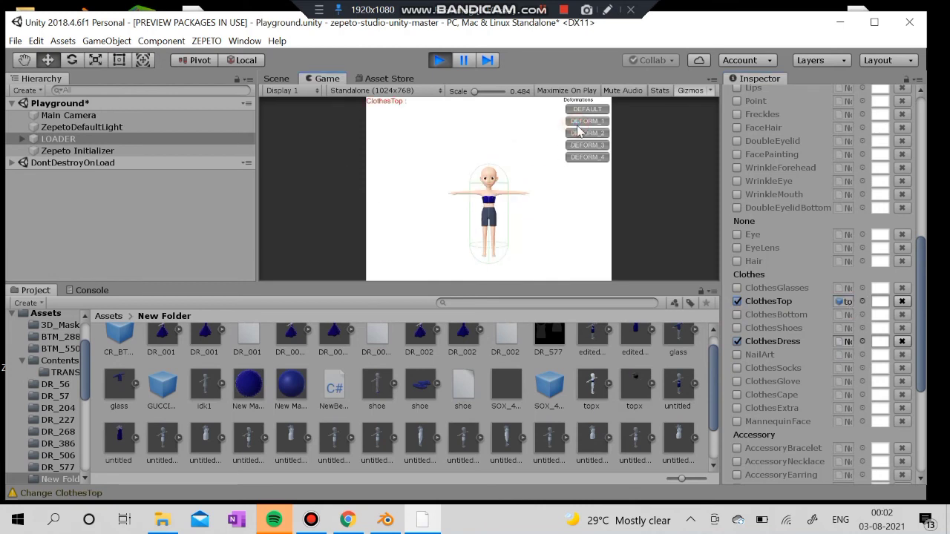
{"action": "left_click", "coordinate": [577, 111]}
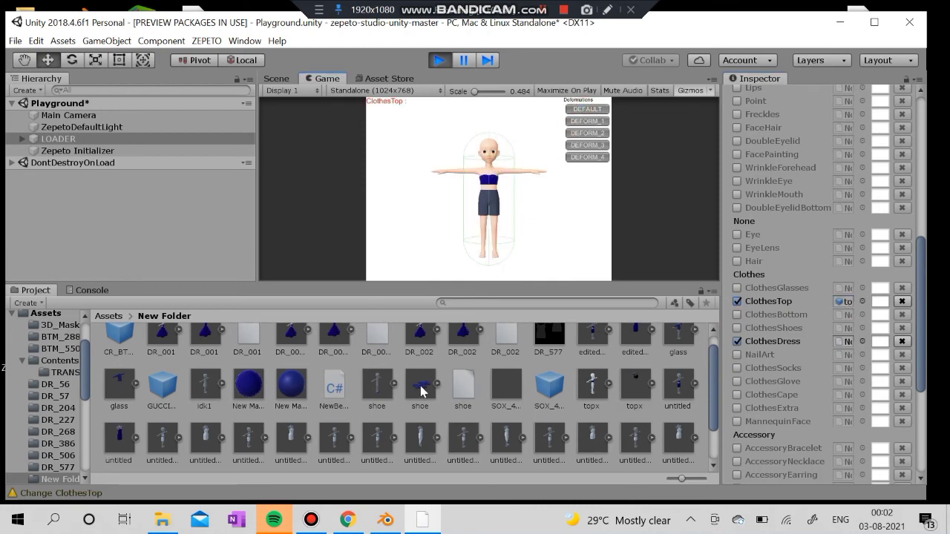
Step: Enable the ClothesShoes slot with the shoe prefab and check the outfit with the DEFORM_1 and DEFAULT deformations
{"action": "scroll", "coordinate": [818, 415], "scroll_direction": "down", "scroll_amount": 3}
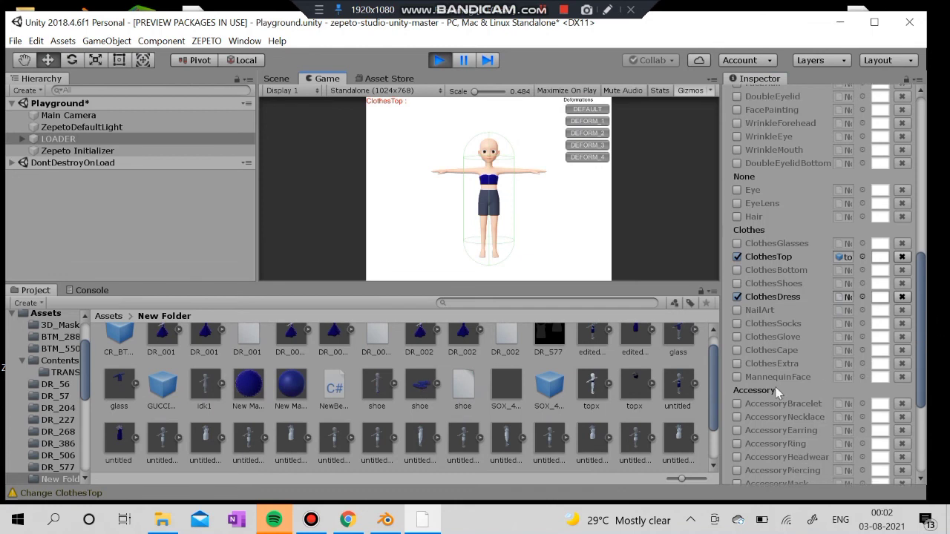
{"action": "left_click", "coordinate": [738, 283]}
{"action": "left_click_drag", "start_coordinate": [416, 392], "coordinate": [846, 287]}
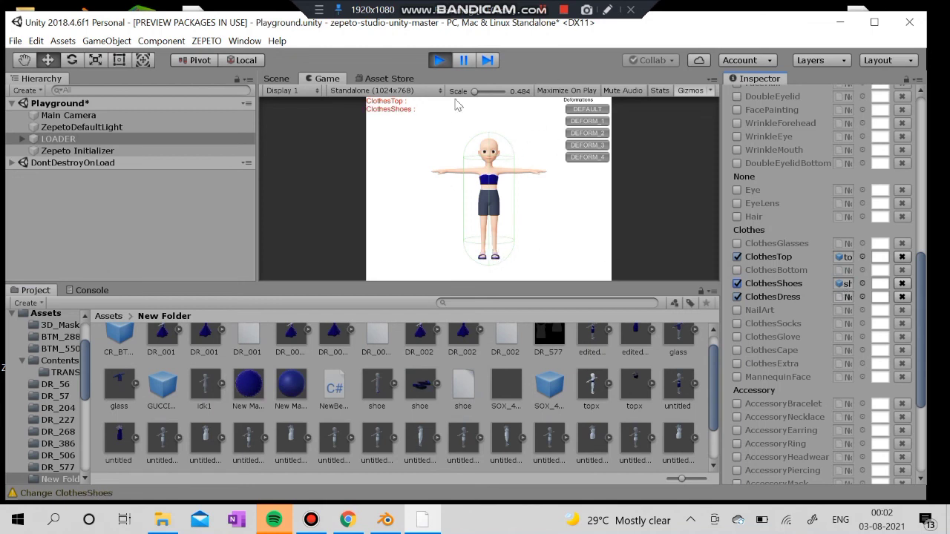
{"action": "left_click", "coordinate": [597, 122]}
{"action": "left_click", "coordinate": [586, 108]}
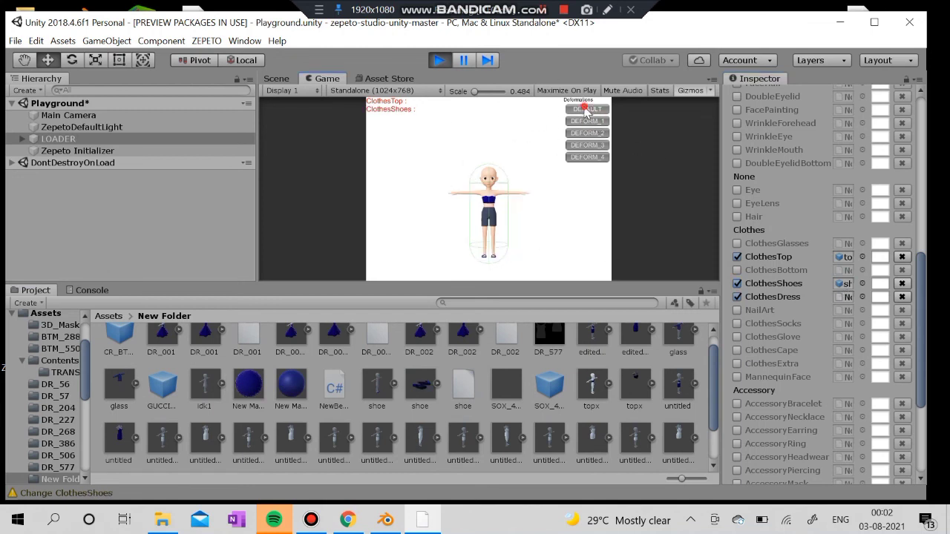
Step: Inspect the top's fit on the character in the Scene view from above, from behind and from the front
{"action": "left_click", "coordinate": [277, 77]}
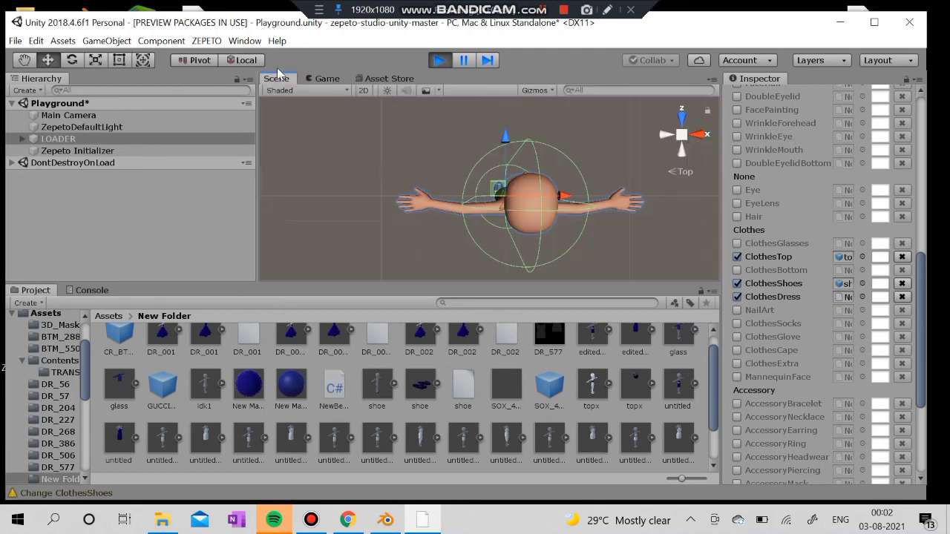
{"action": "scroll", "coordinate": [601, 208], "scroll_direction": "up", "scroll_amount": 5}
{"action": "scroll", "coordinate": [601, 206], "scroll_direction": "down", "scroll_amount": 2}
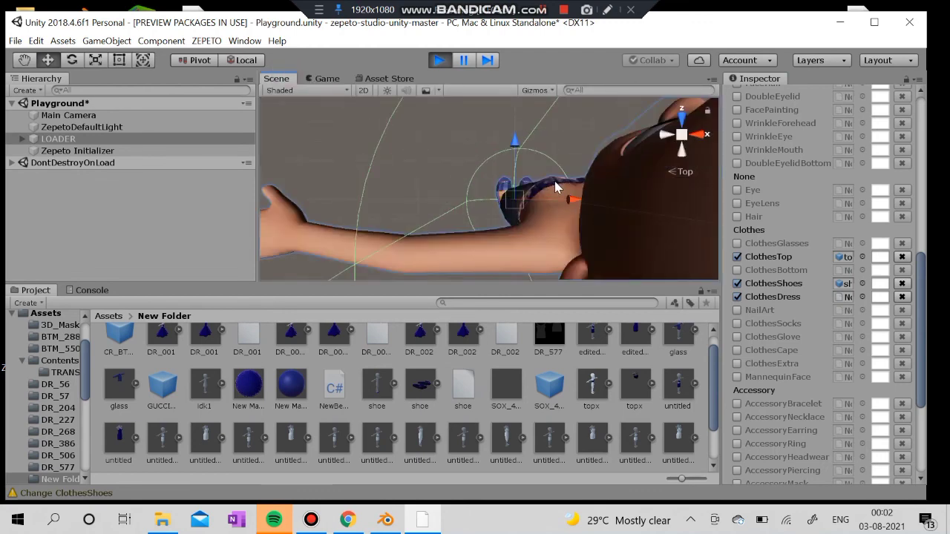
{"action": "mouse_move", "coordinate": [554, 191]}
{"action": "middle_mouse_down"}
{"action": "mouse_move", "coordinate": [517, 173]}
{"action": "mouse_move", "coordinate": [550, 181]}
{"action": "middle_mouse_up"}
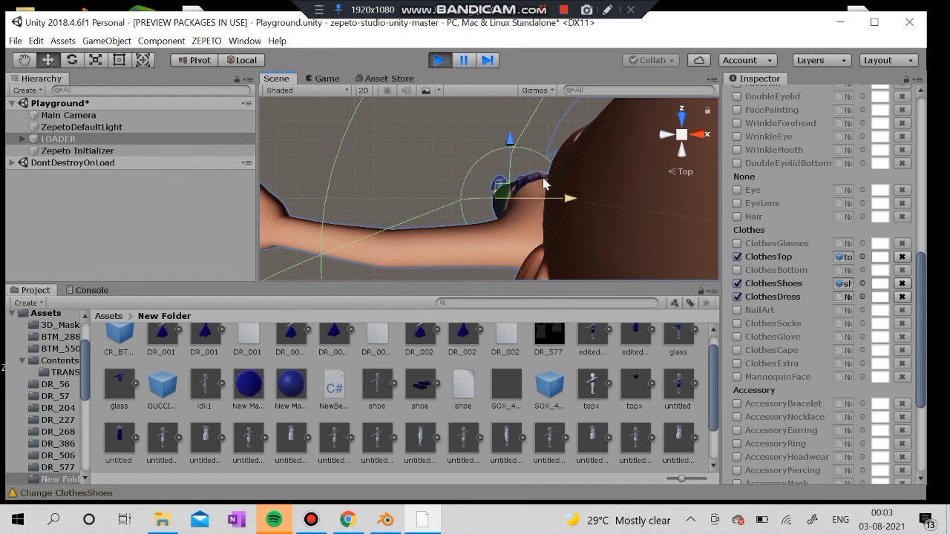
{"action": "scroll", "coordinate": [490, 210], "scroll_direction": "down", "scroll_amount": 10}
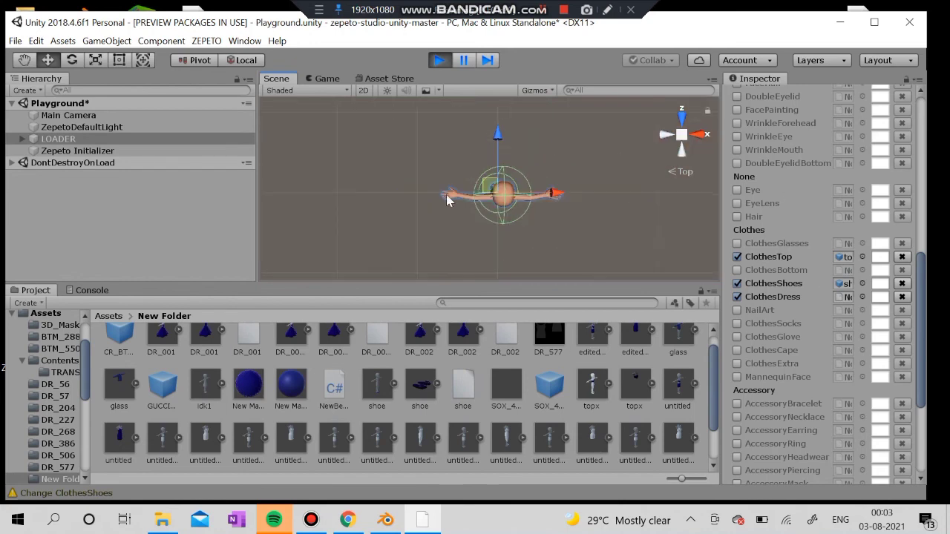
{"action": "middle_click_drag", "start_coordinate": [505, 166], "coordinate": [407, 193]}
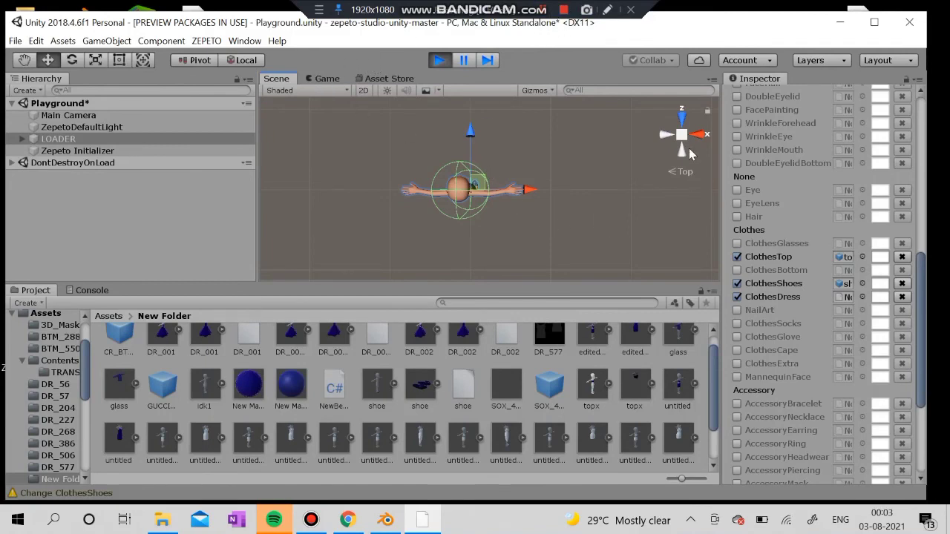
{"action": "left_click", "coordinate": [681, 151]}
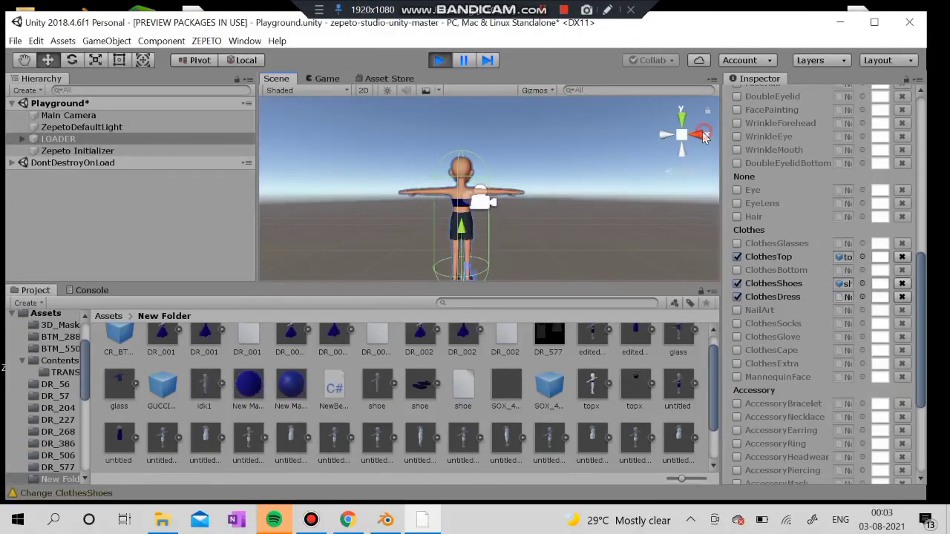
{"action": "left_click", "coordinate": [702, 135]}
{"action": "scroll", "coordinate": [538, 174], "scroll_direction": "down", "scroll_amount": 10}
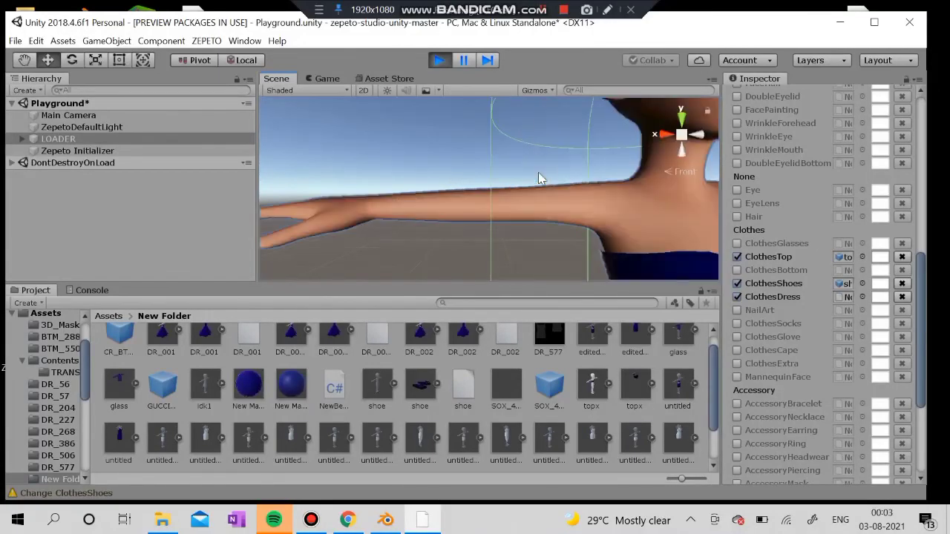
{"action": "scroll", "coordinate": [538, 172], "scroll_direction": "up", "scroll_amount": 8}
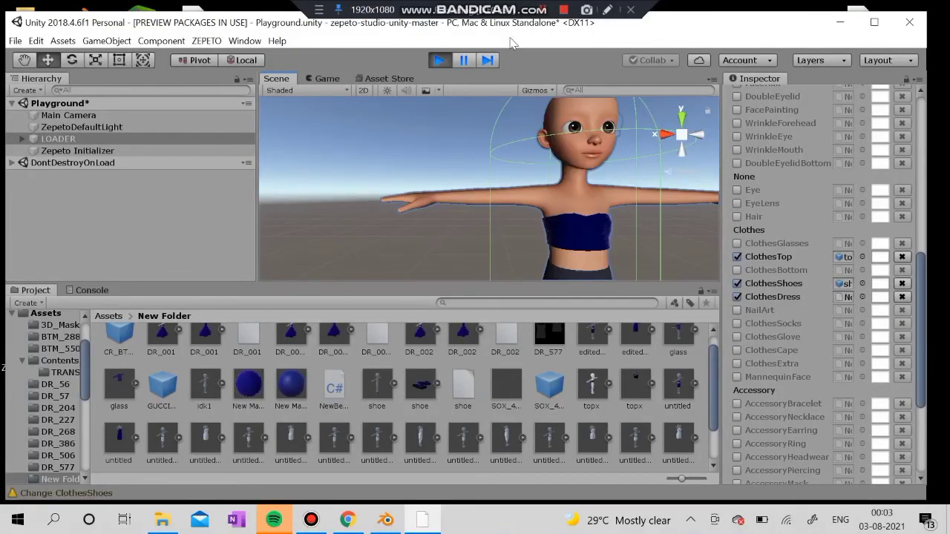
{"action": "left_click", "coordinate": [563, 10]}
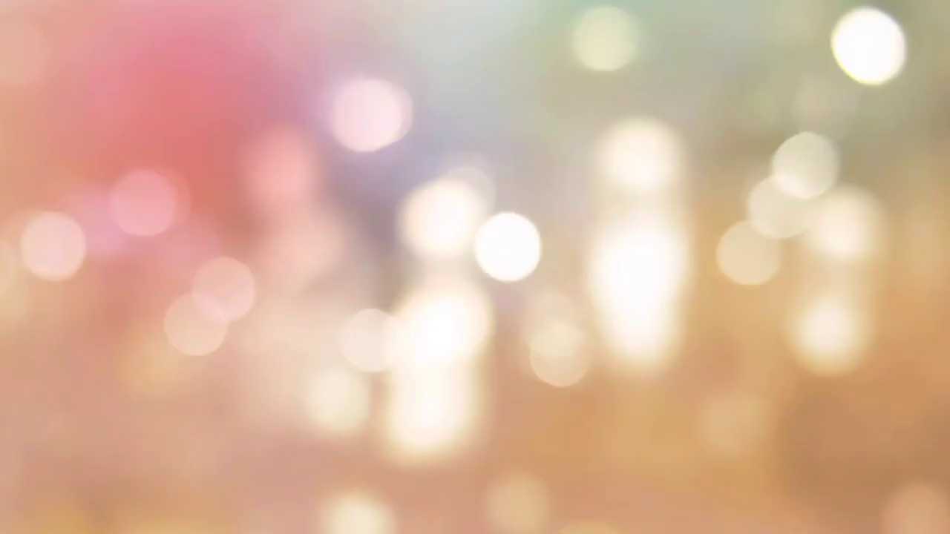